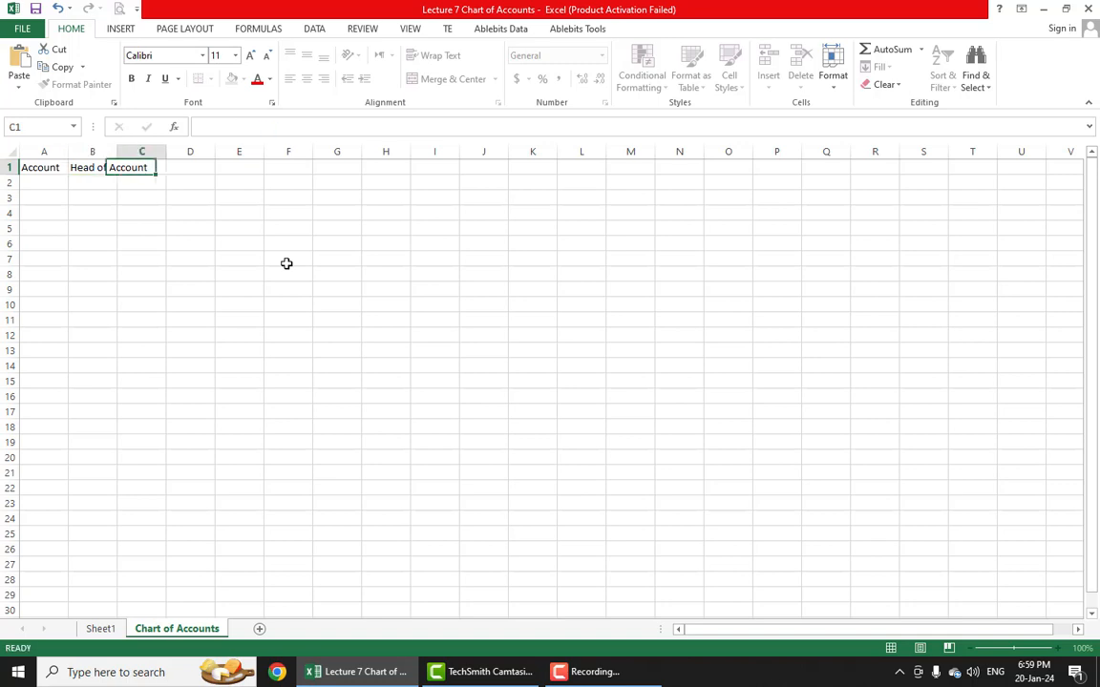
Widen columns A and B together to a width of about 23 so both headings fit
{"action": "key", "text": "Return"}
{"action": "key", "text": "Return"}
{"action": "left_click_drag", "start_coordinate": [45, 146], "coordinate": [152, 153]}
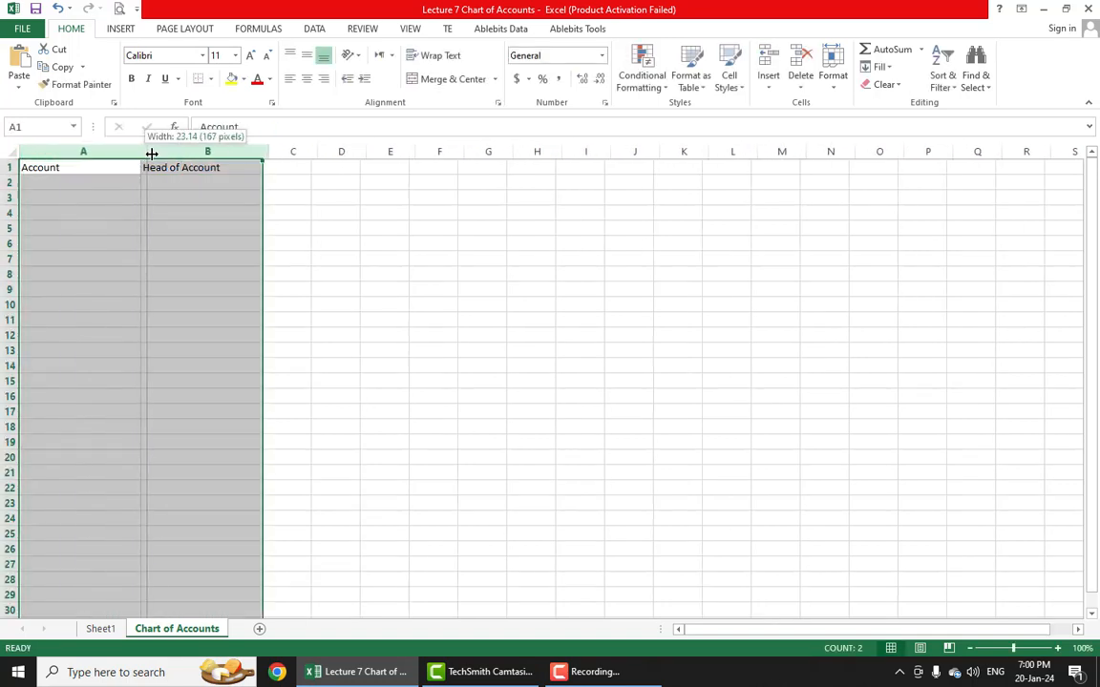
{"action": "left_click", "coordinate": [268, 198]}
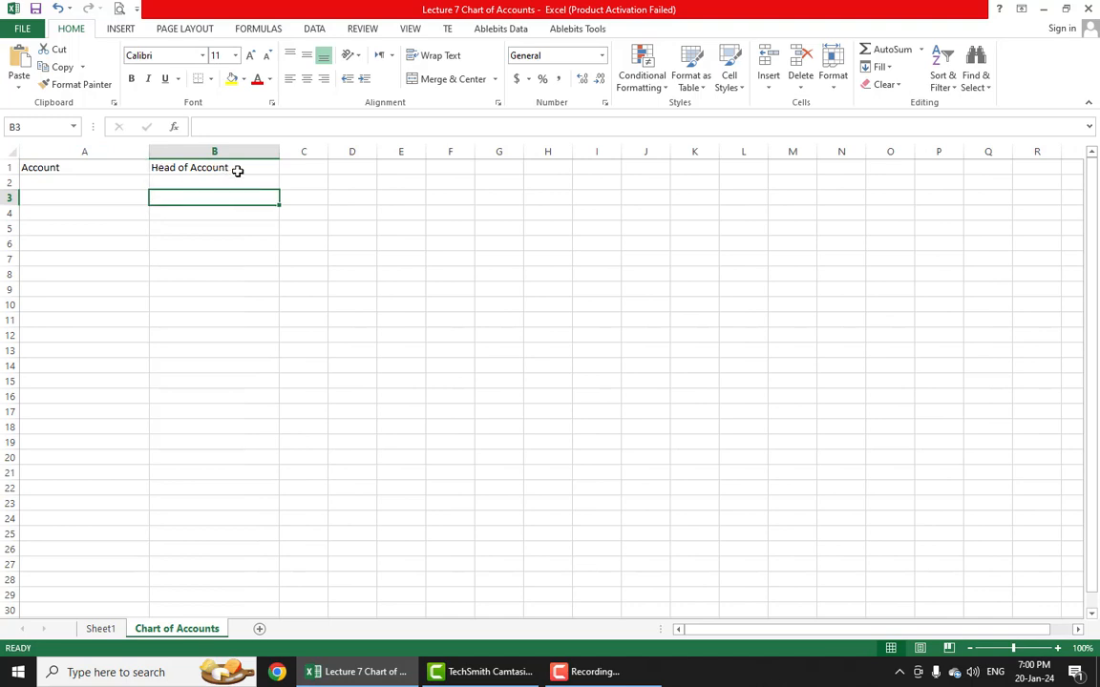
Format A1:B2 as a table with headers, using the red medium style with a solid header row and shaded bands
{"action": "left_click", "coordinate": [170, 165]}
{"action": "left_click", "coordinate": [134, 164]}
{"action": "left_click_drag", "start_coordinate": [164, 164], "coordinate": [207, 187]}
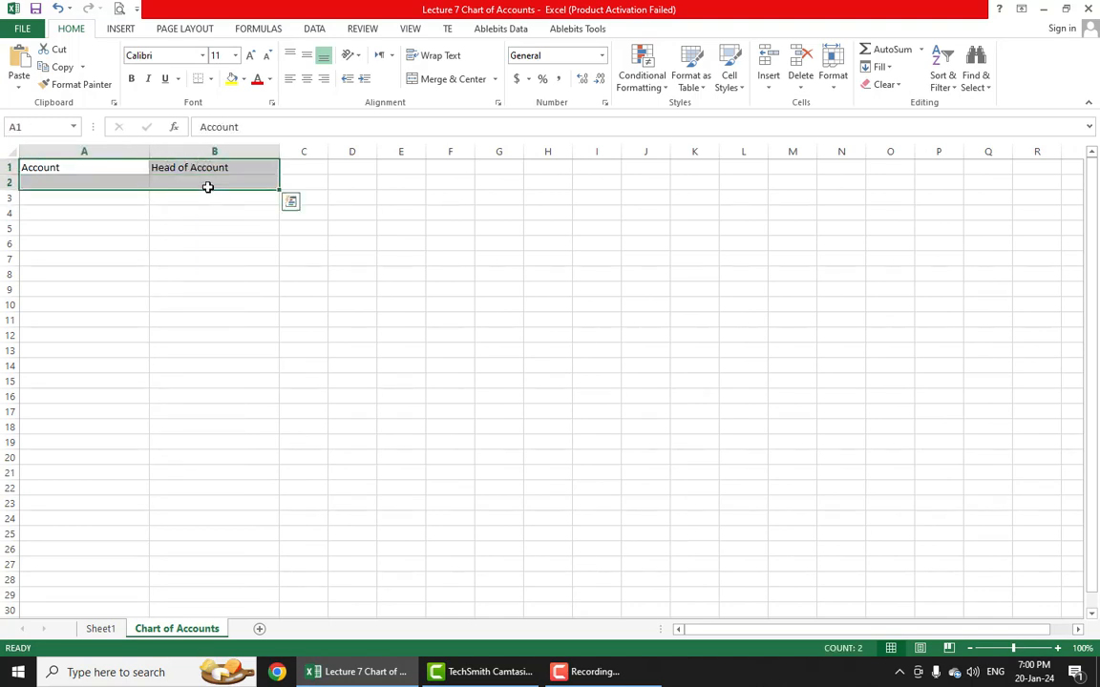
{"action": "left_click", "coordinate": [703, 91]}
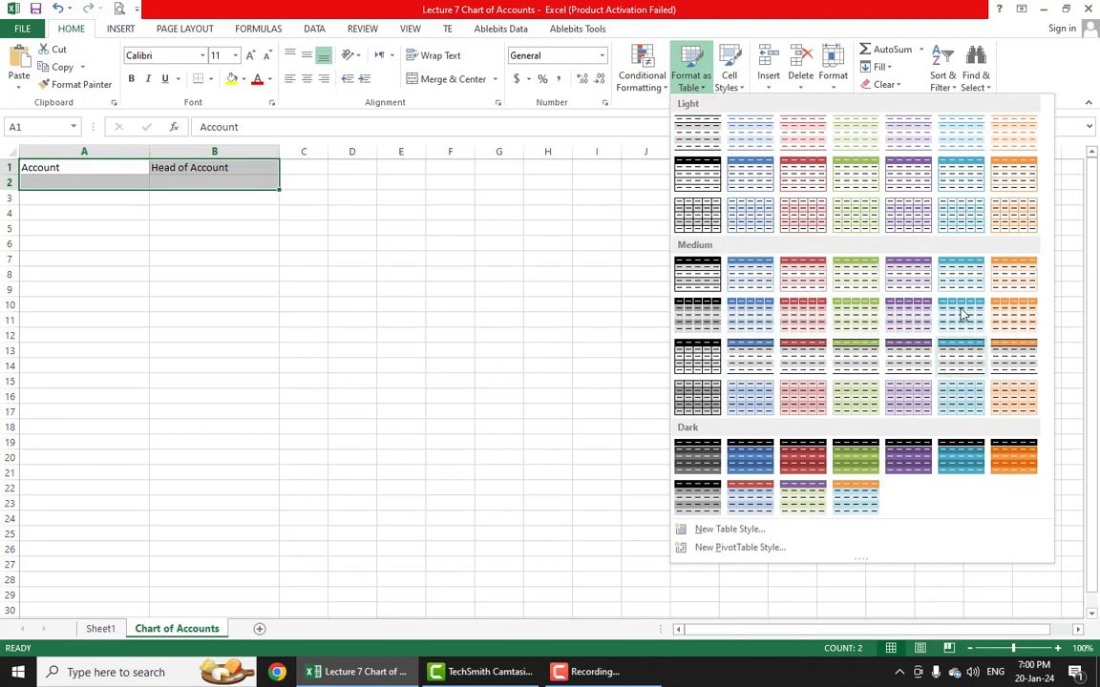
{"action": "left_click", "coordinate": [812, 315]}
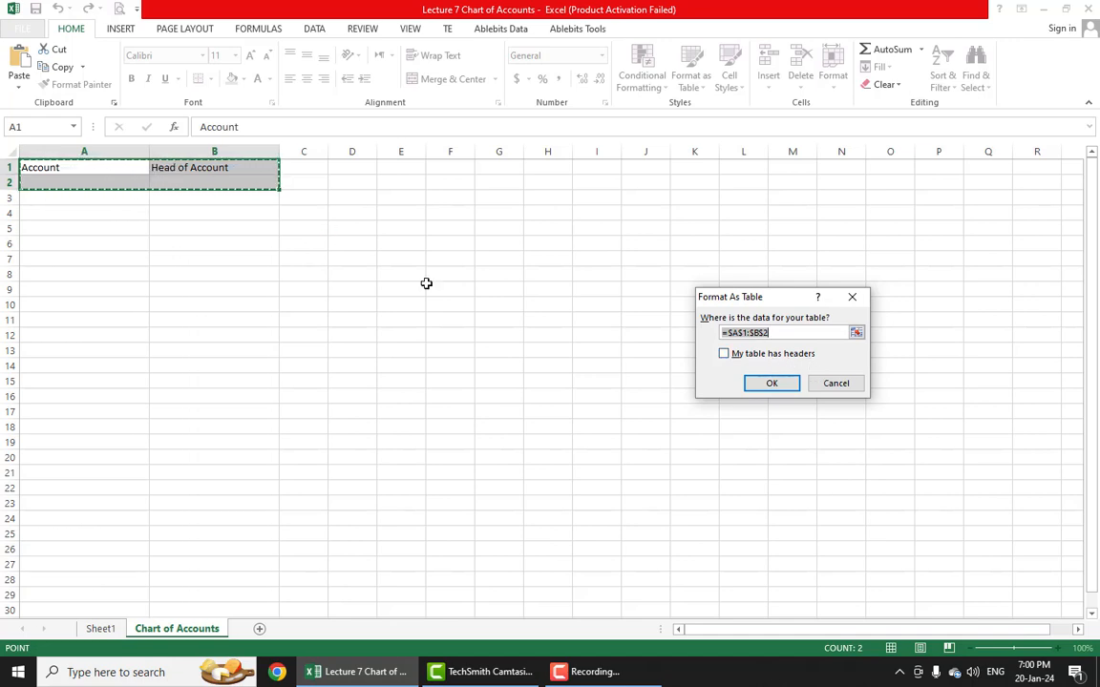
{"action": "left_click", "coordinate": [724, 354]}
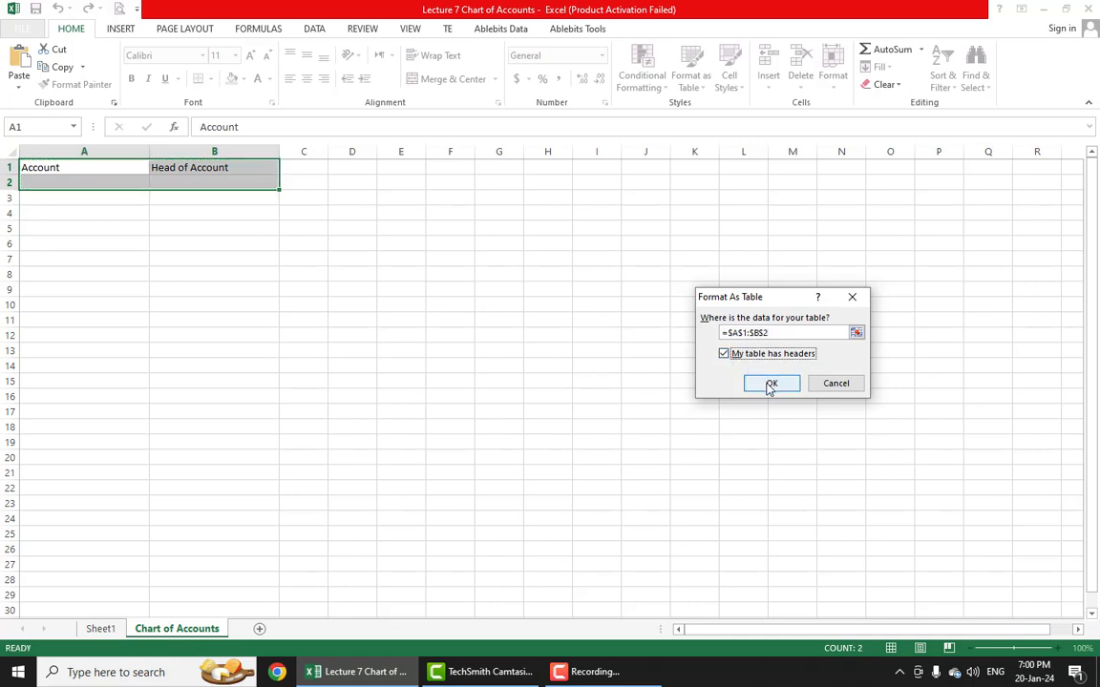
{"action": "left_click", "coordinate": [767, 384]}
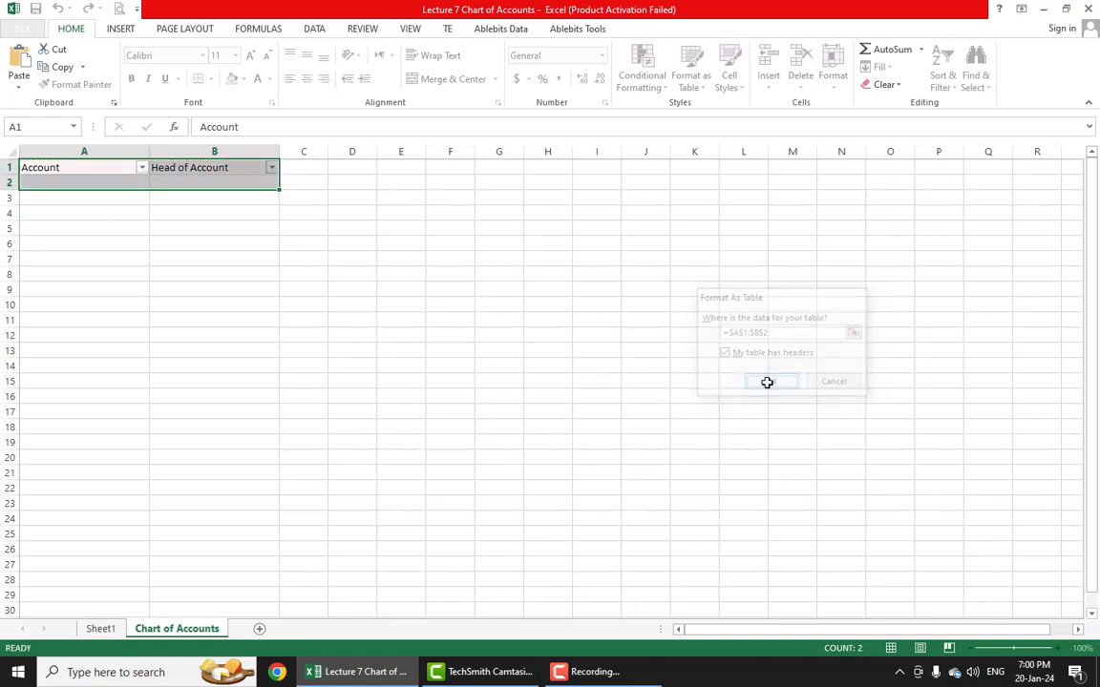
{"action": "left_click", "coordinate": [444, 256]}
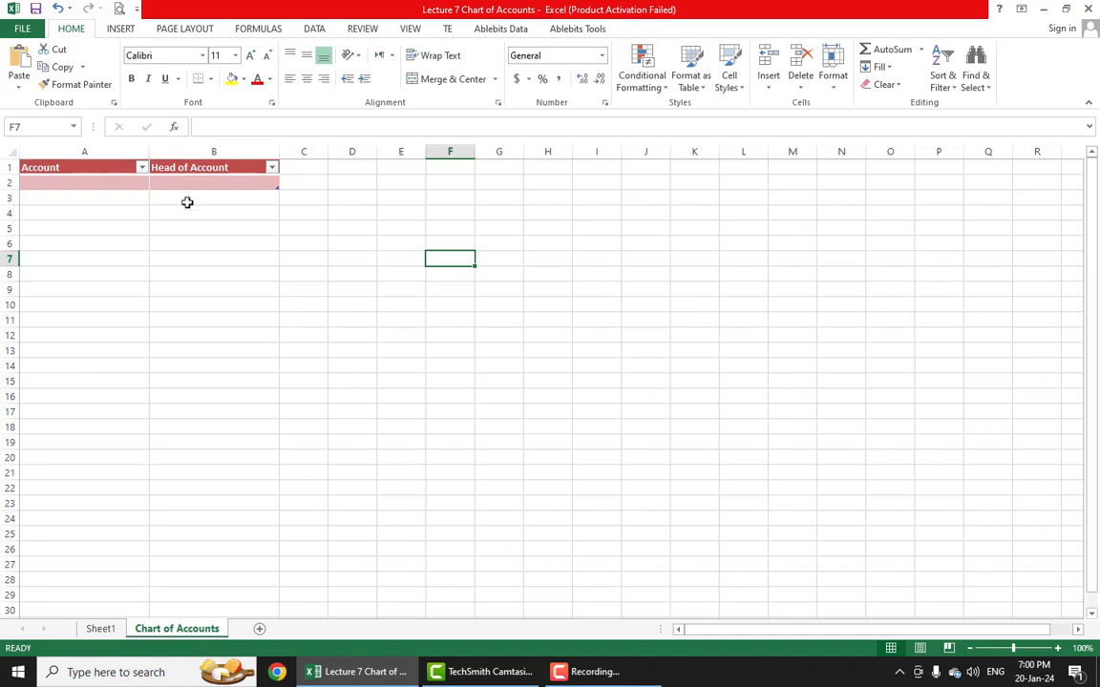
Center the Account and Head of Account headings in the table's header row
{"action": "left_click_drag", "start_coordinate": [105, 167], "coordinate": [191, 168]}
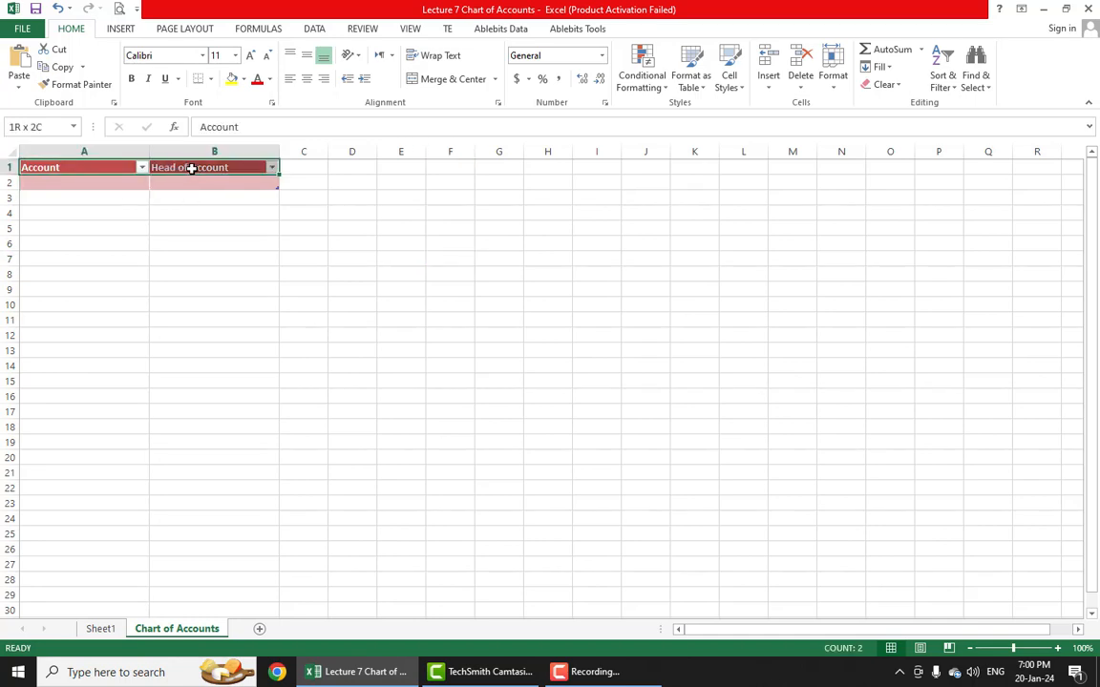
{"action": "left_click", "coordinate": [72, 29]}
{"action": "left_click", "coordinate": [306, 80]}
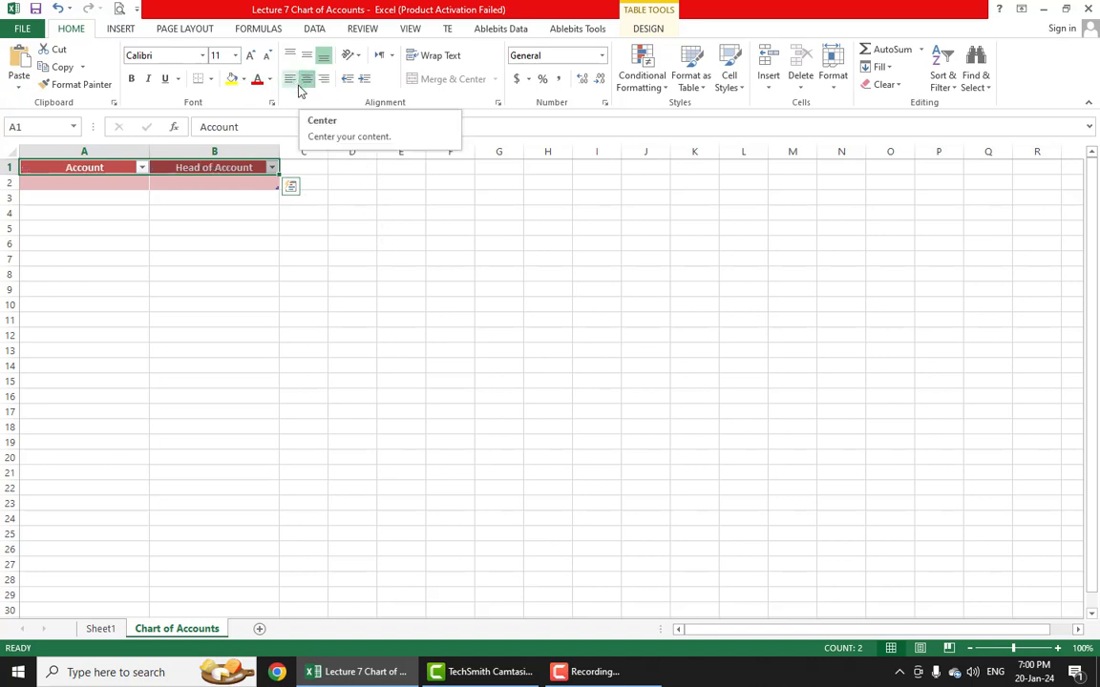
{"action": "left_click", "coordinate": [110, 201]}
{"action": "left_click_drag", "start_coordinate": [98, 169], "coordinate": [250, 167]}
{"action": "left_click", "coordinate": [307, 81]}
{"action": "left_click", "coordinate": [306, 80]}
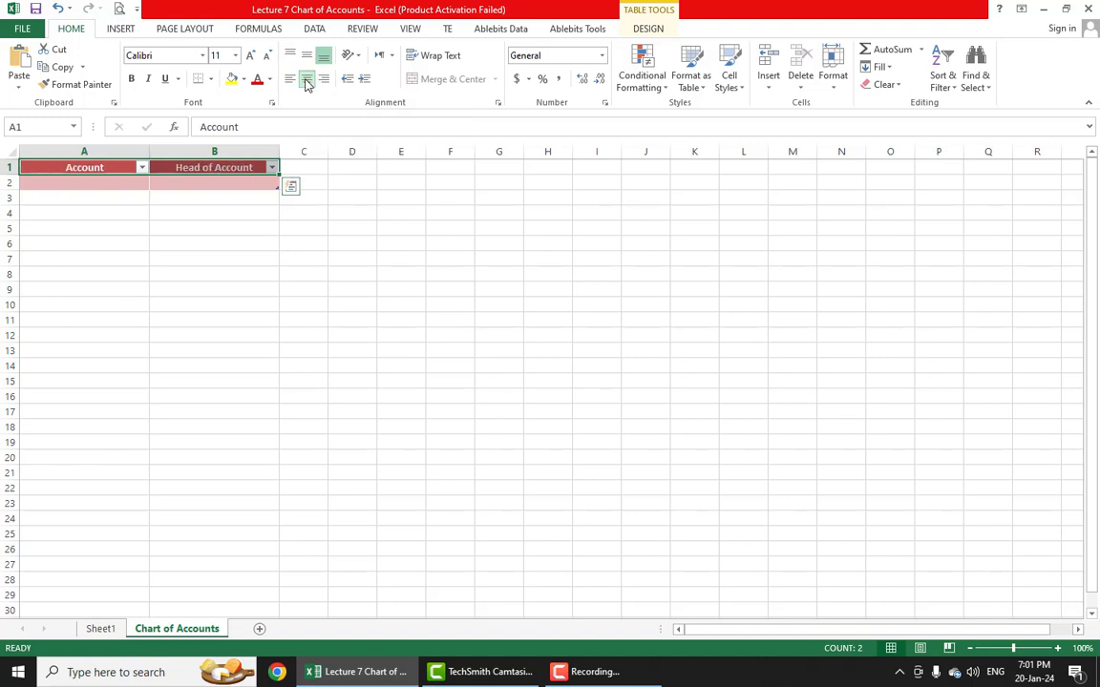
{"action": "left_click", "coordinate": [341, 238]}
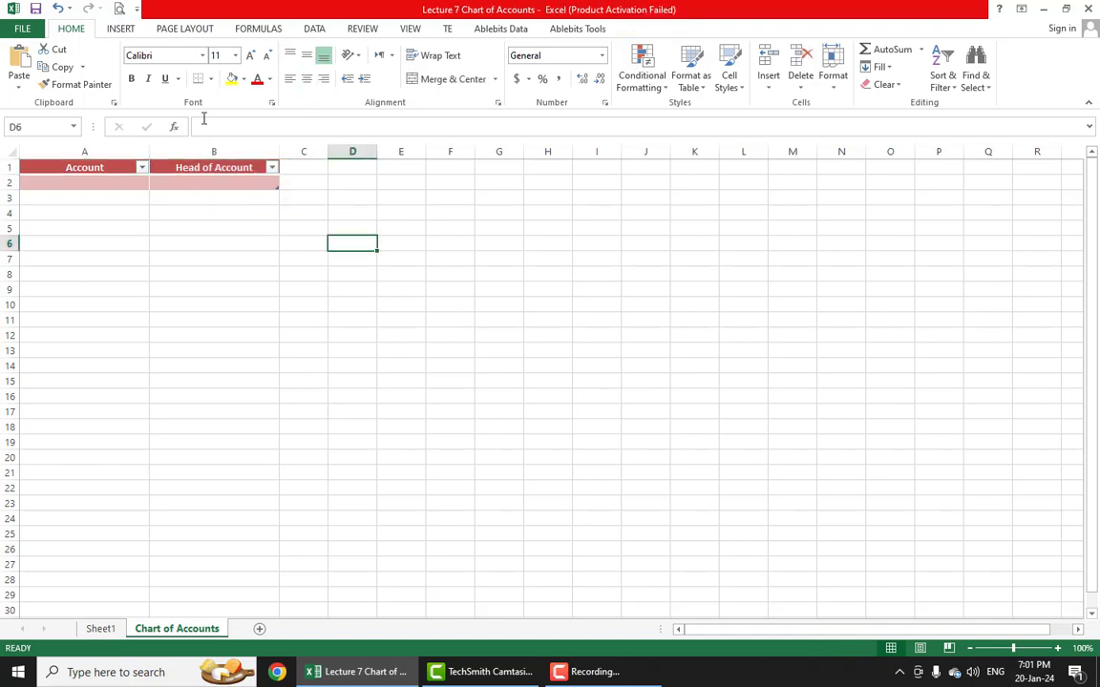
Enter Cash as the first account in row 2, with Current Asset as its head of account
{"action": "left_click", "coordinate": [108, 181]}
{"action": "type", "text": "Cash"}
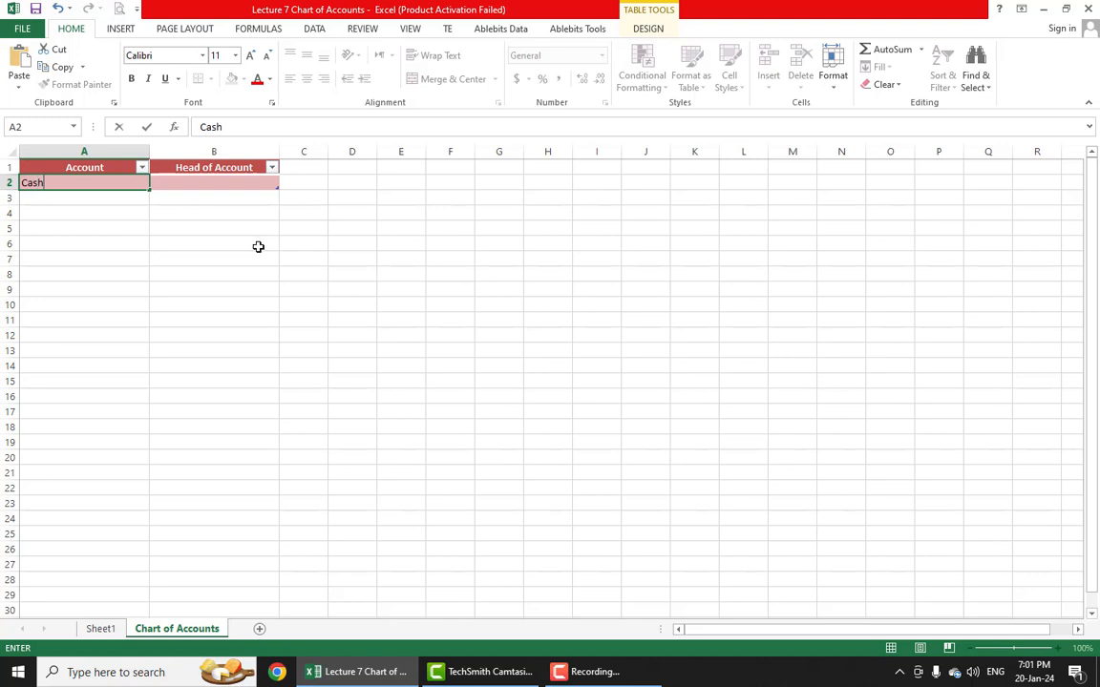
{"action": "key", "text": "Tab"}
{"action": "type", "text": "Cu"}
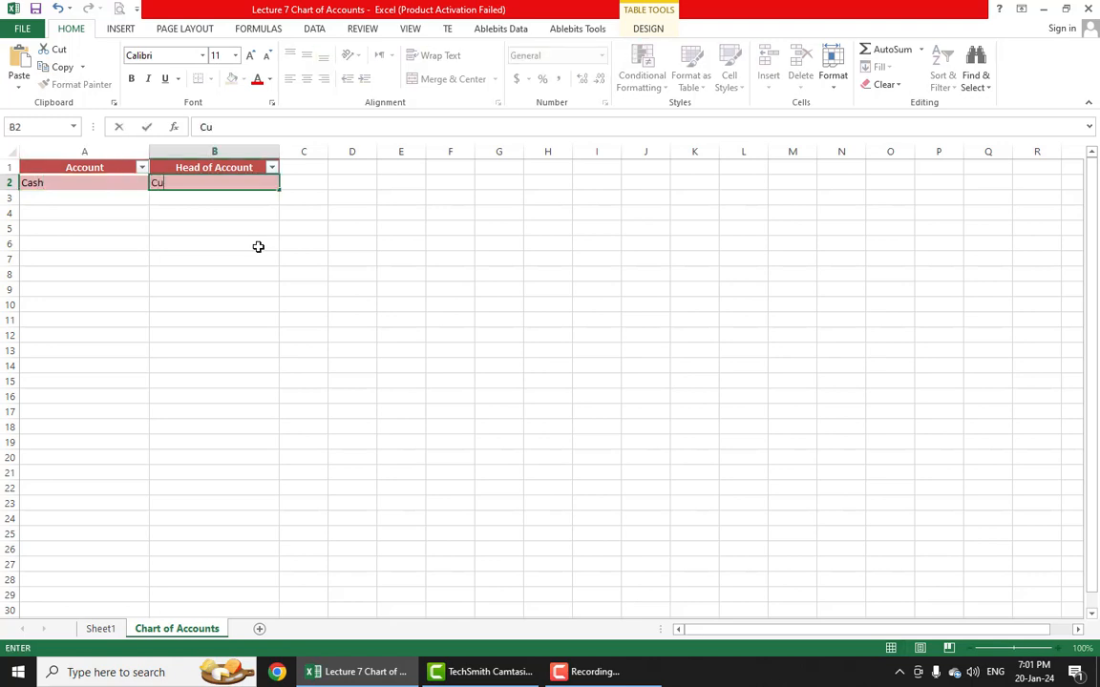
{"action": "type", "text": "rrent Asset"}
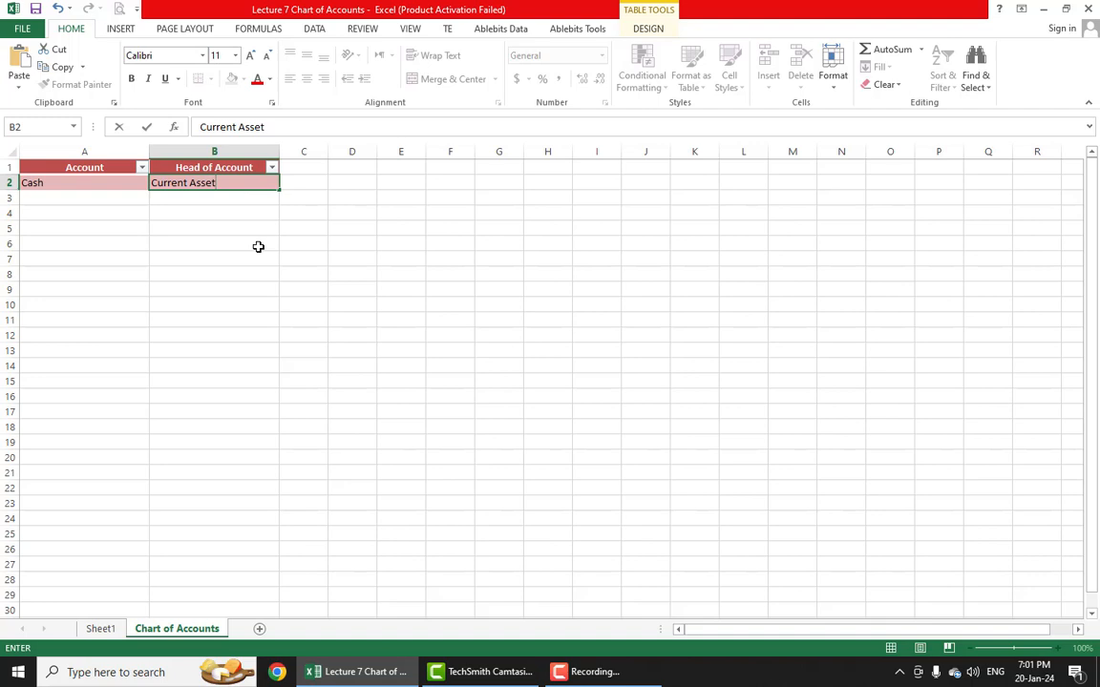
{"action": "key", "text": "Return"}
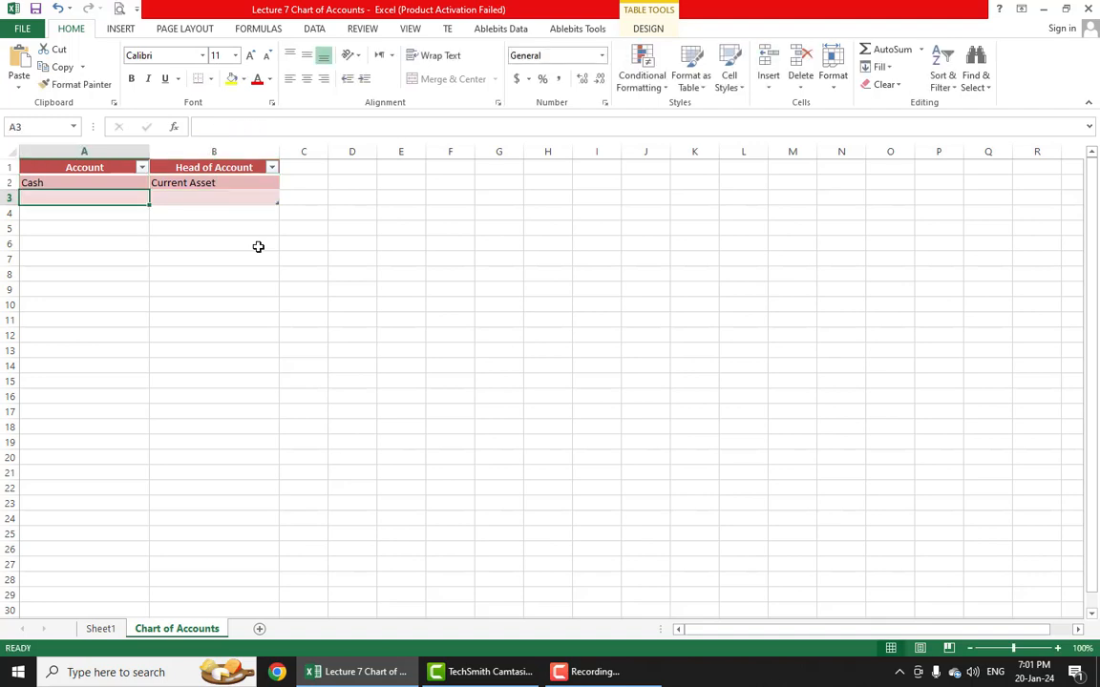
Extend the table with blank rows down to row 5 and return to cell A3
{"action": "key", "text": "Return"}
{"action": "key", "text": "Tab"}
{"action": "key", "text": "Tab"}
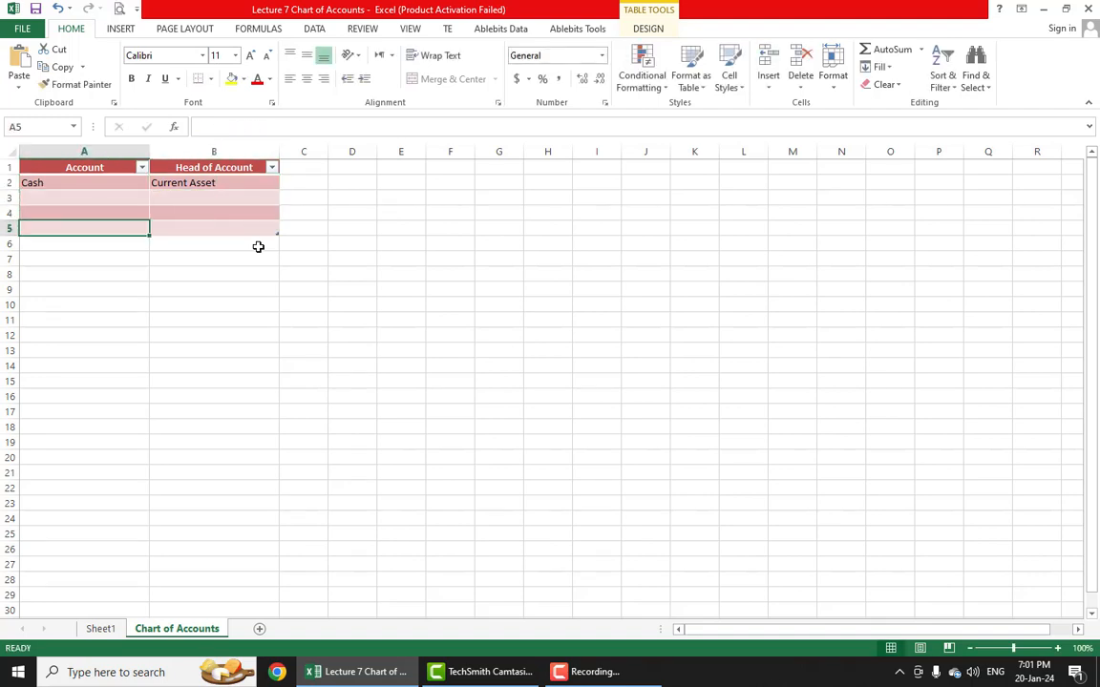
{"action": "key", "text": "Up"}
{"action": "key", "text": "Up"}
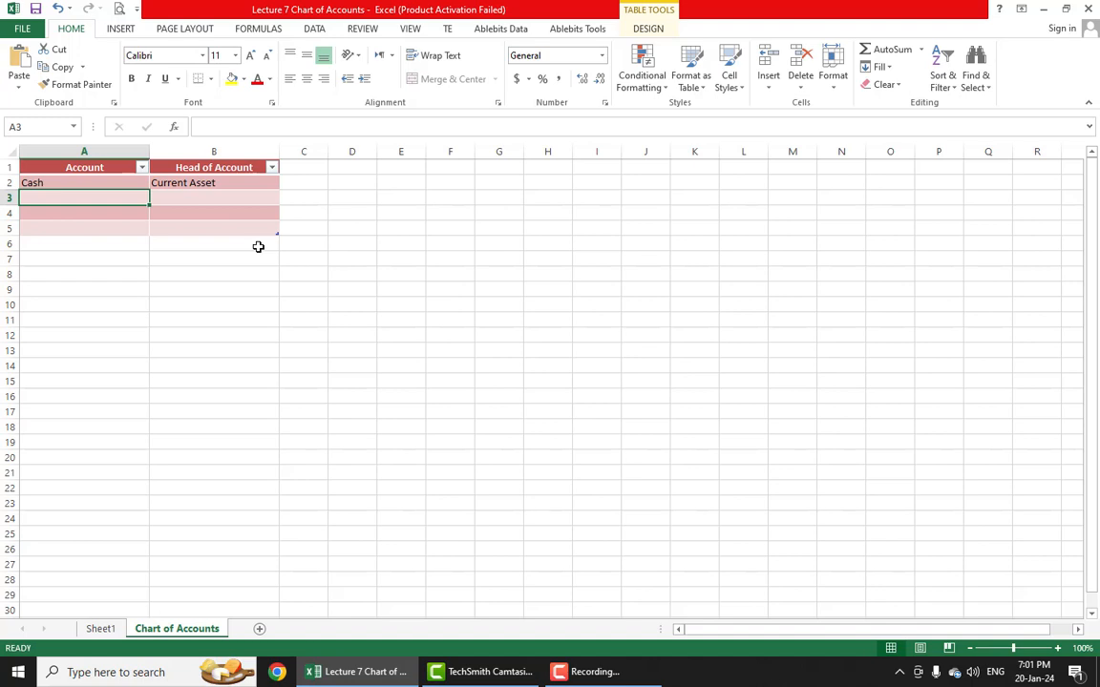
Enter the account Bank in row 3, with Current Asset as its head of account
{"action": "type", "text": "Bank"}
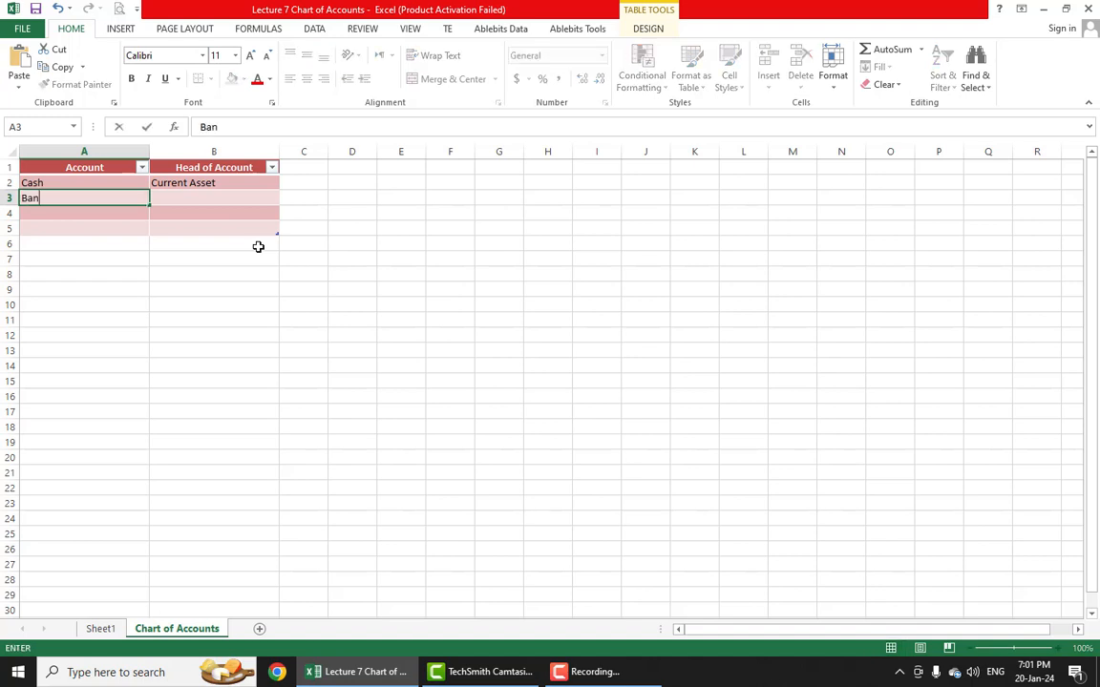
{"action": "key", "text": "Tab"}
{"action": "type", "text": "Current Asset"}
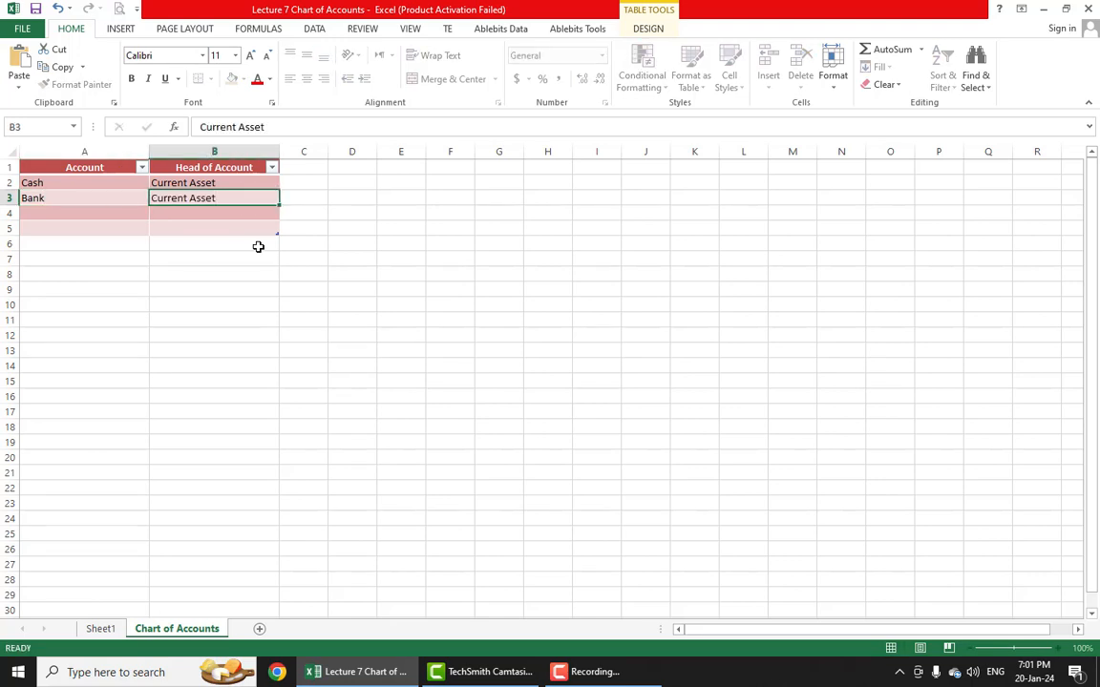
{"action": "key", "text": "Return"}
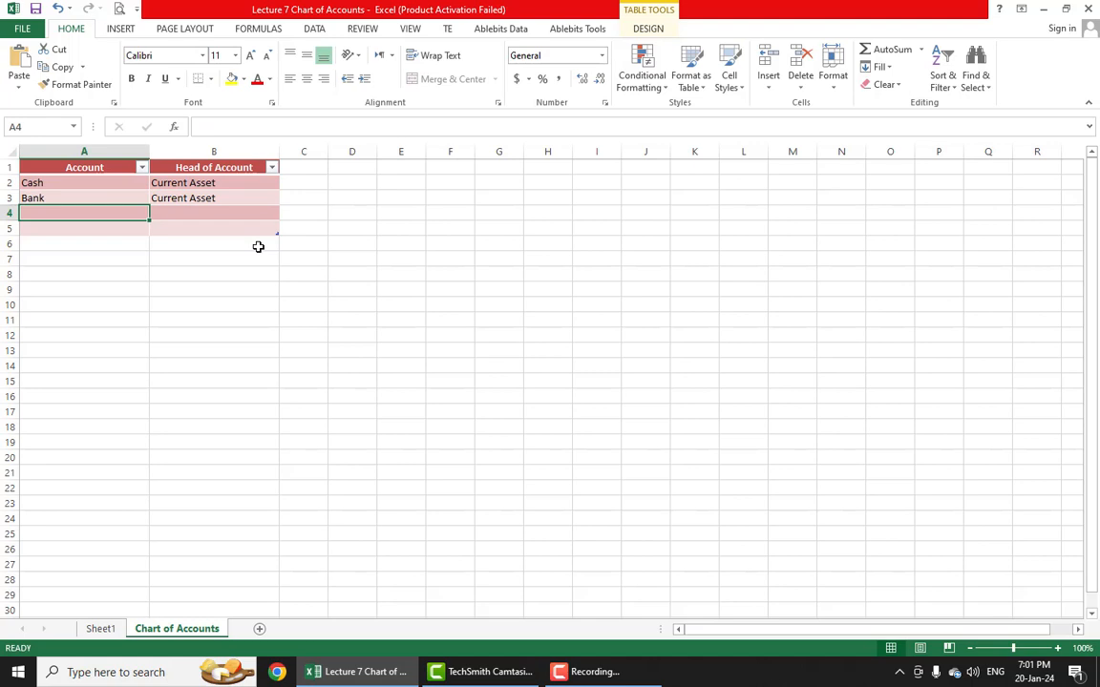
Enter the account Account Receivable in row 4, with Current Asset as its head of account
{"action": "type", "text": "Account"}
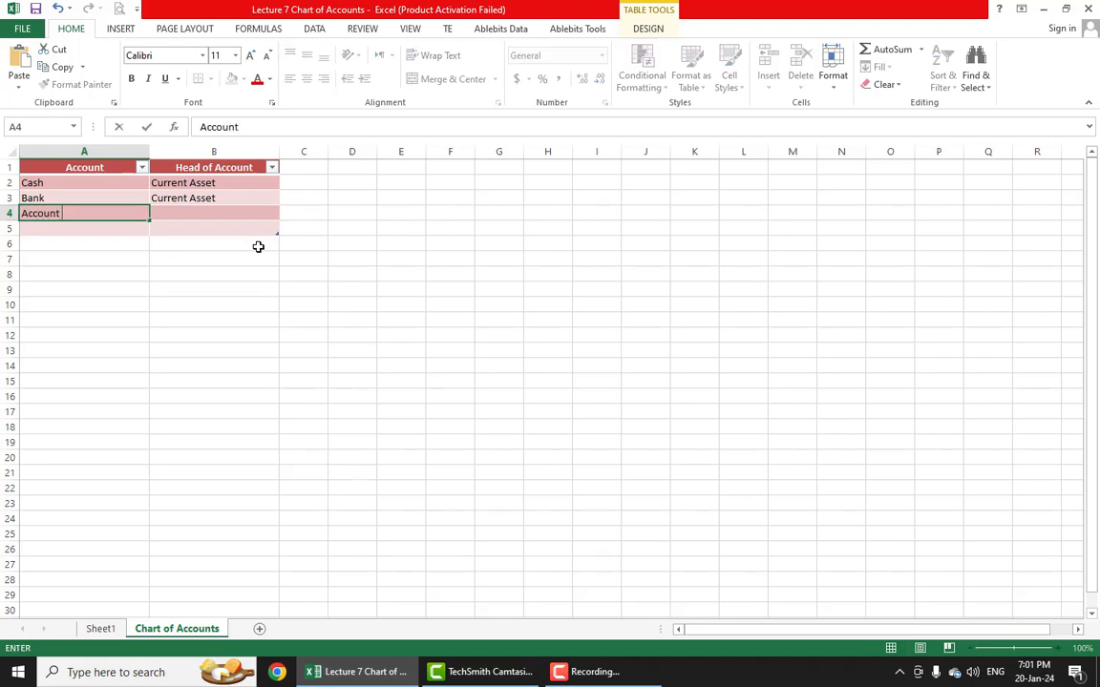
{"action": "type", "text": " Receivable"}
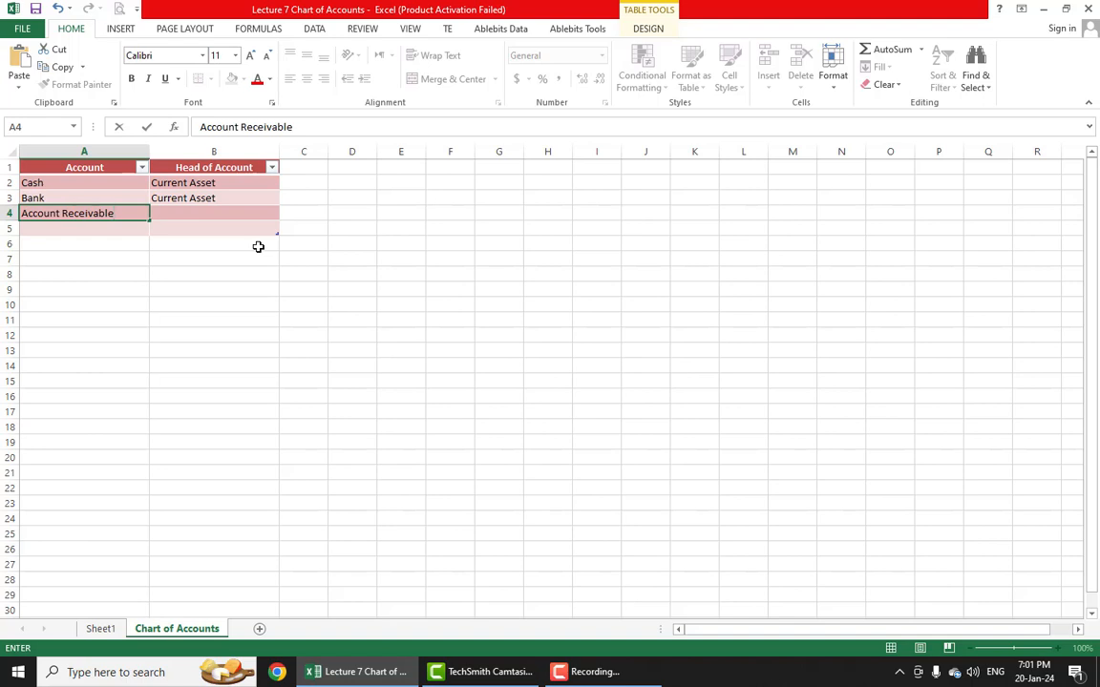
{"action": "key", "text": "Tab"}
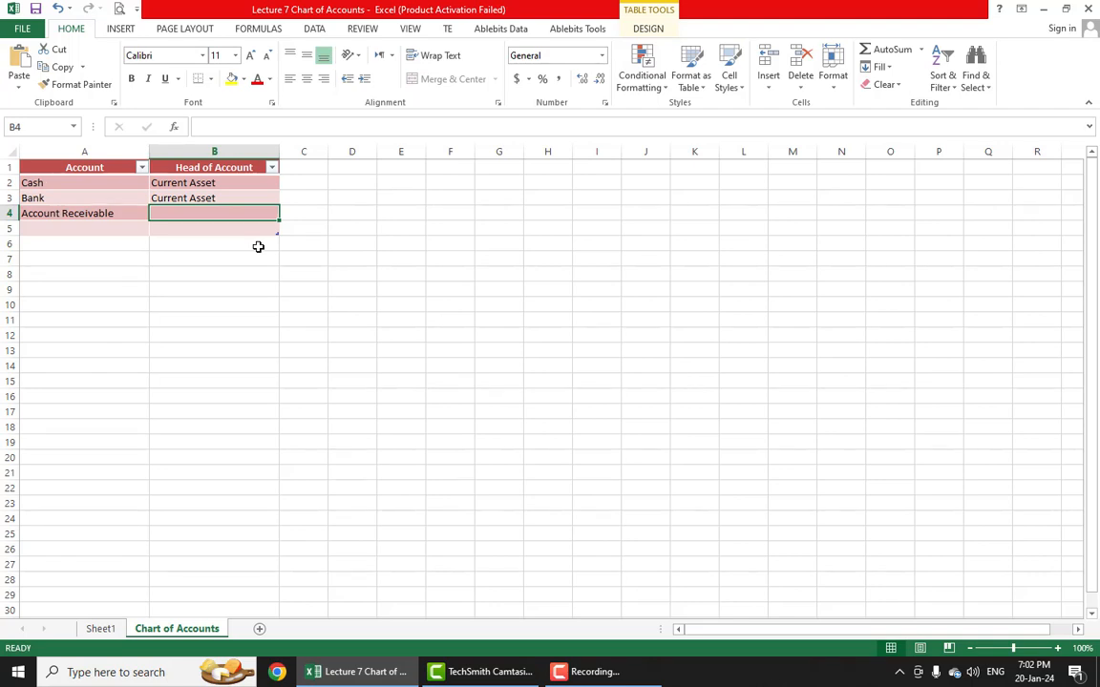
{"action": "type", "text": "Current Asset"}
{"action": "key", "text": "Return"}
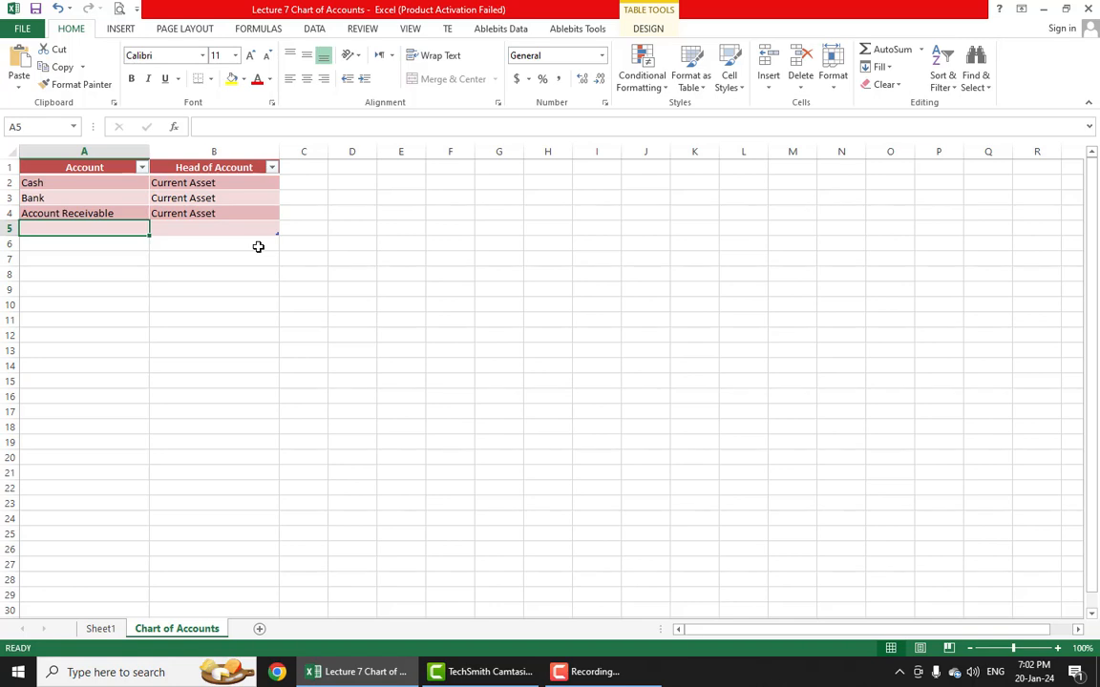
Enter the account Supplies in row 5, with Current Asset as its head of account
{"action": "key", "text": "Up"}
{"action": "key", "text": "Down"}
{"action": "type", "text": "Supplies"}
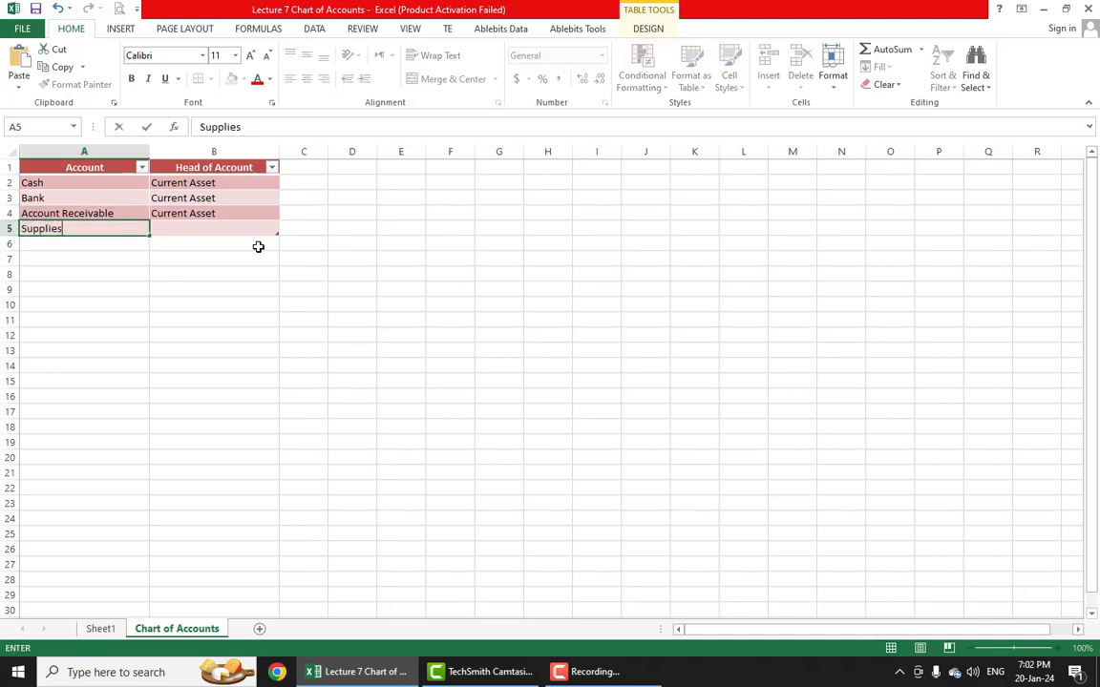
{"action": "key", "text": "Tab"}
{"action": "type", "text": "C"}
{"action": "key", "text": "Return"}
Add the account Stationary in row 6, with Current Asset as its head of account
{"action": "type", "text": "Stat"}
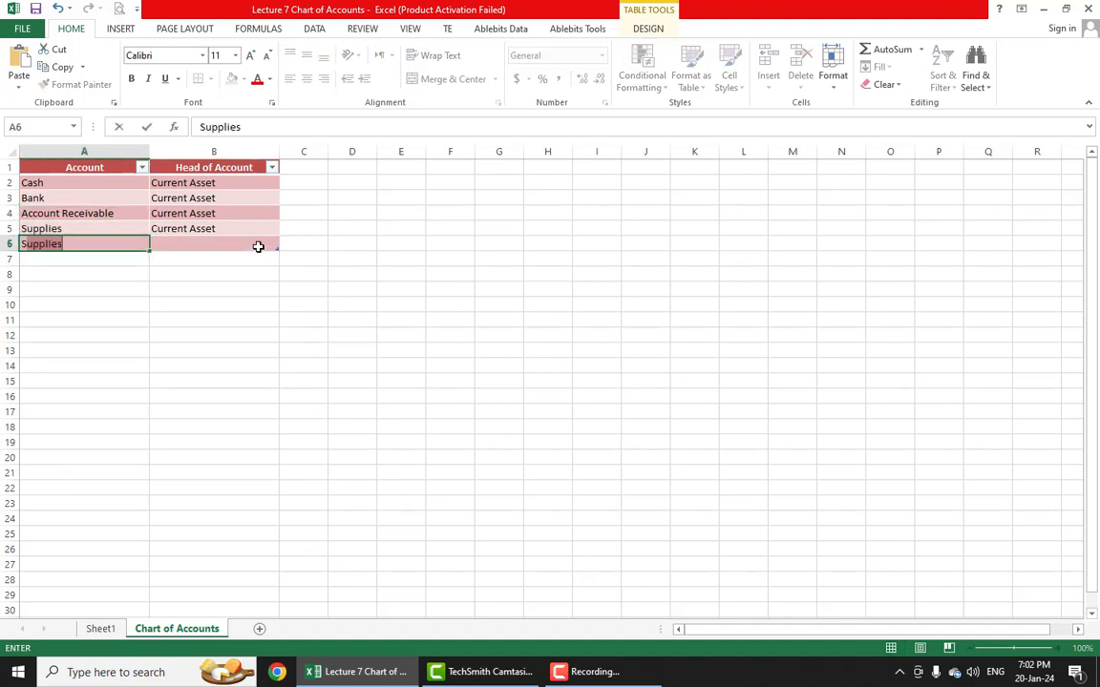
{"action": "type", "text": "ionary"}
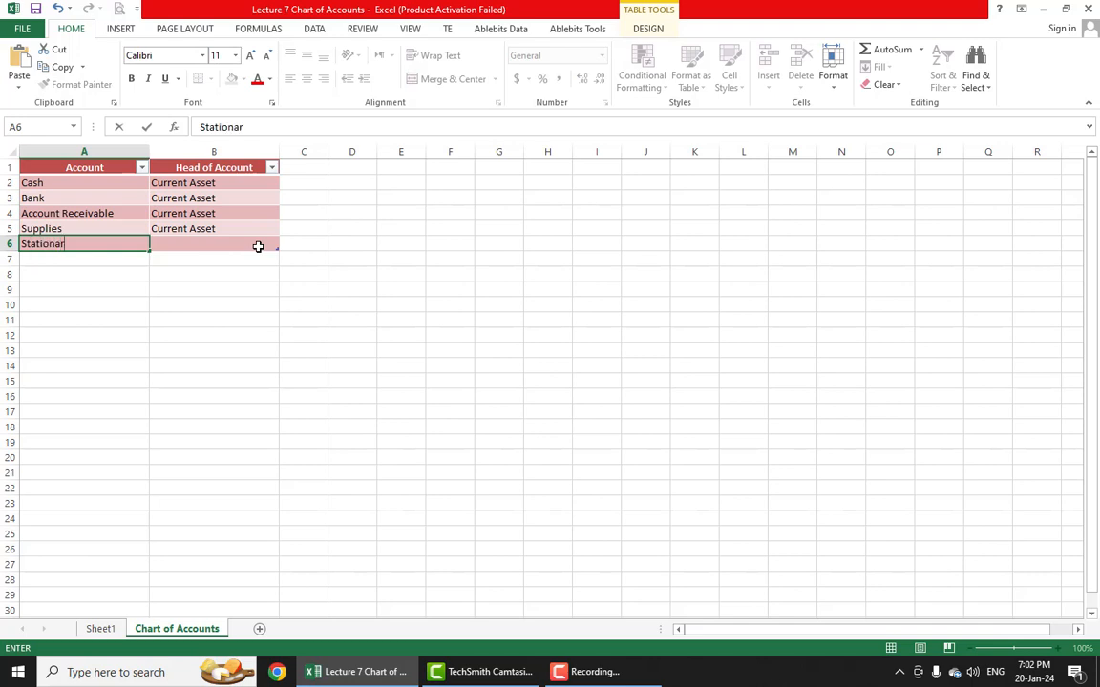
{"action": "key", "text": "Tab"}
{"action": "type", "text": "C"}
{"action": "key", "text": "Return"}
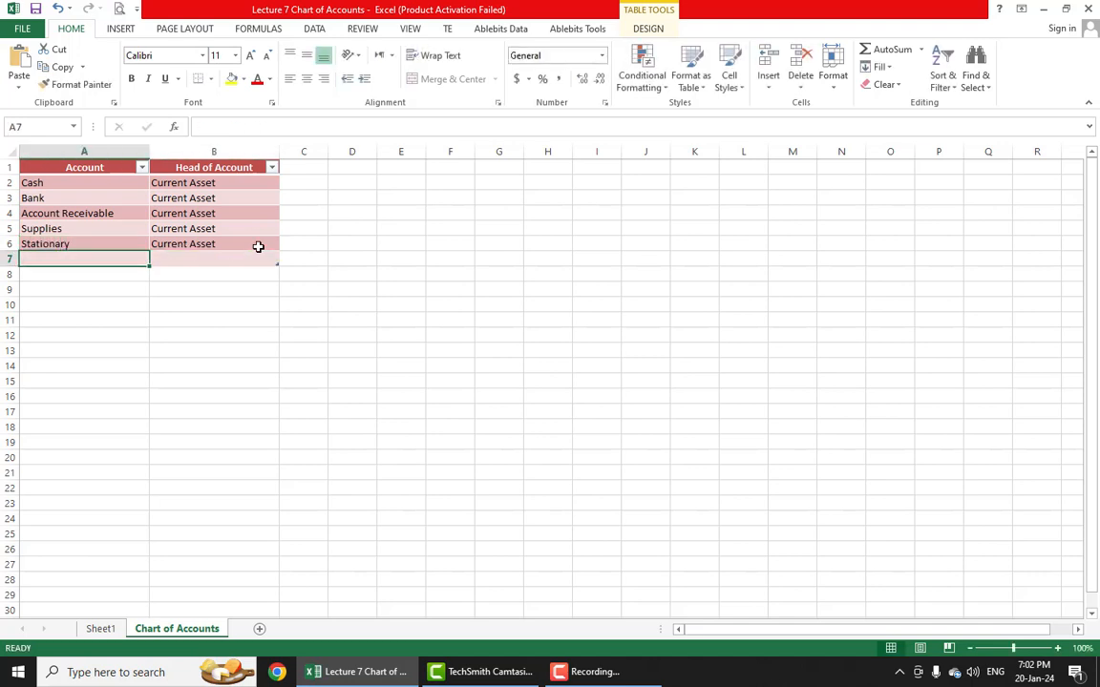
Add the account Prepaid Rent in row 7, with Current Asset as its head of account
{"action": "type", "text": "Prepaid"}
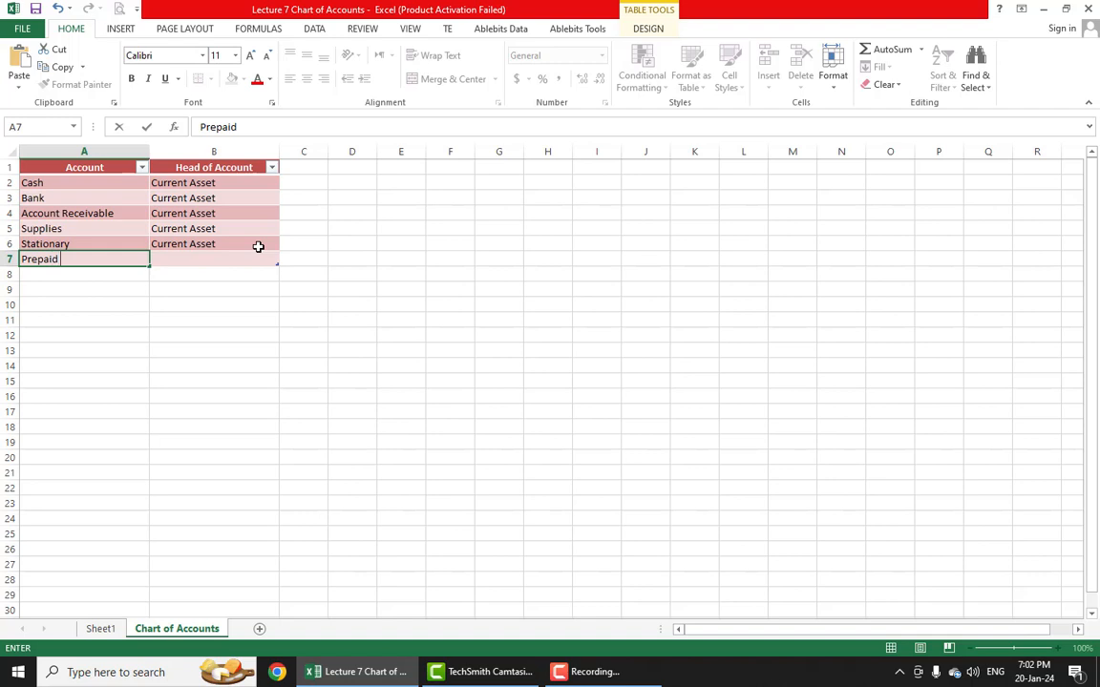
{"action": "type", "text": " Rent"}
{"action": "key", "text": "Tab"}
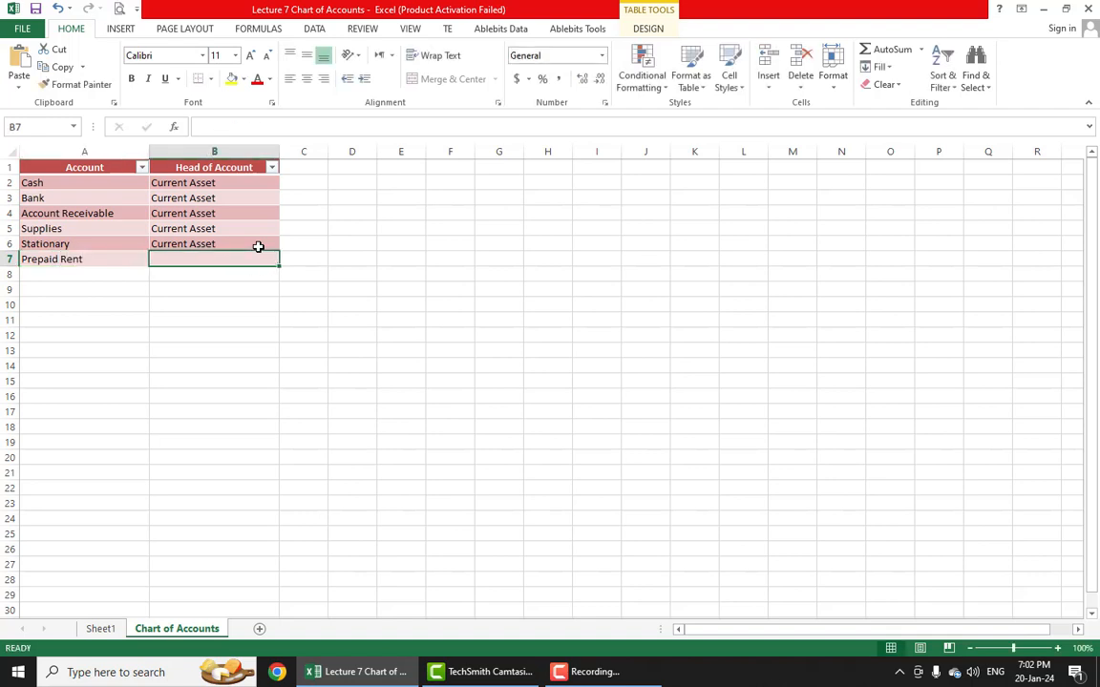
{"action": "type", "text": "C"}
{"action": "key", "text": "Return"}
Add the account Advance to Employees in row 8, with Current Asset as its head of account
{"action": "type", "text": "Adv"}
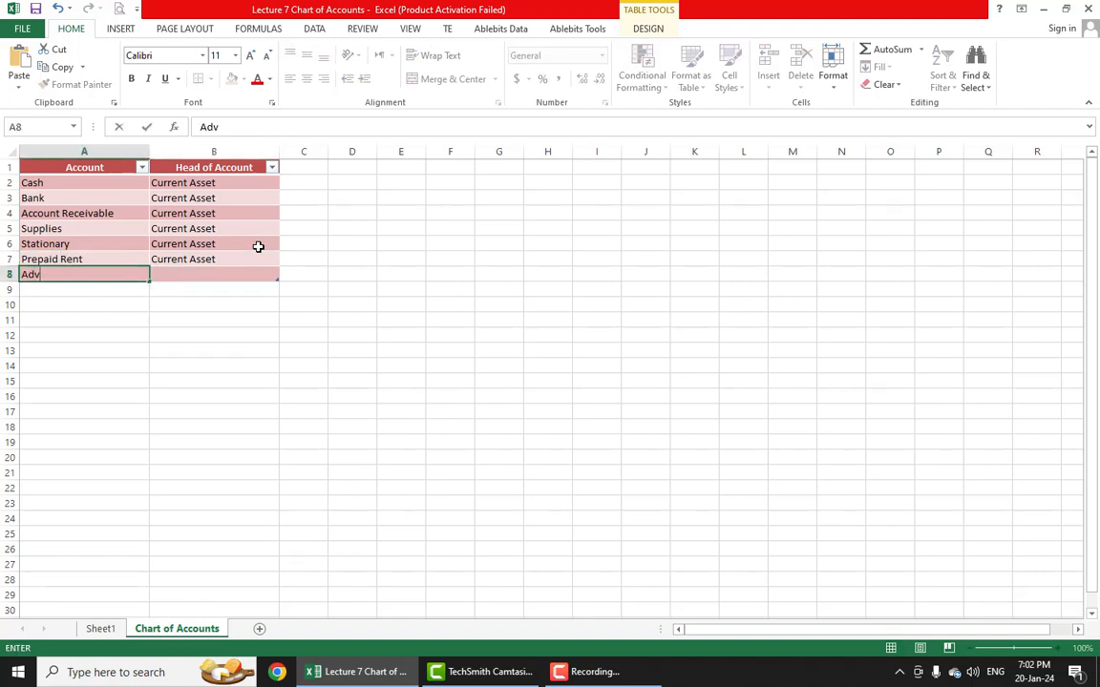
{"action": "type", "text": "ance to Empl"}
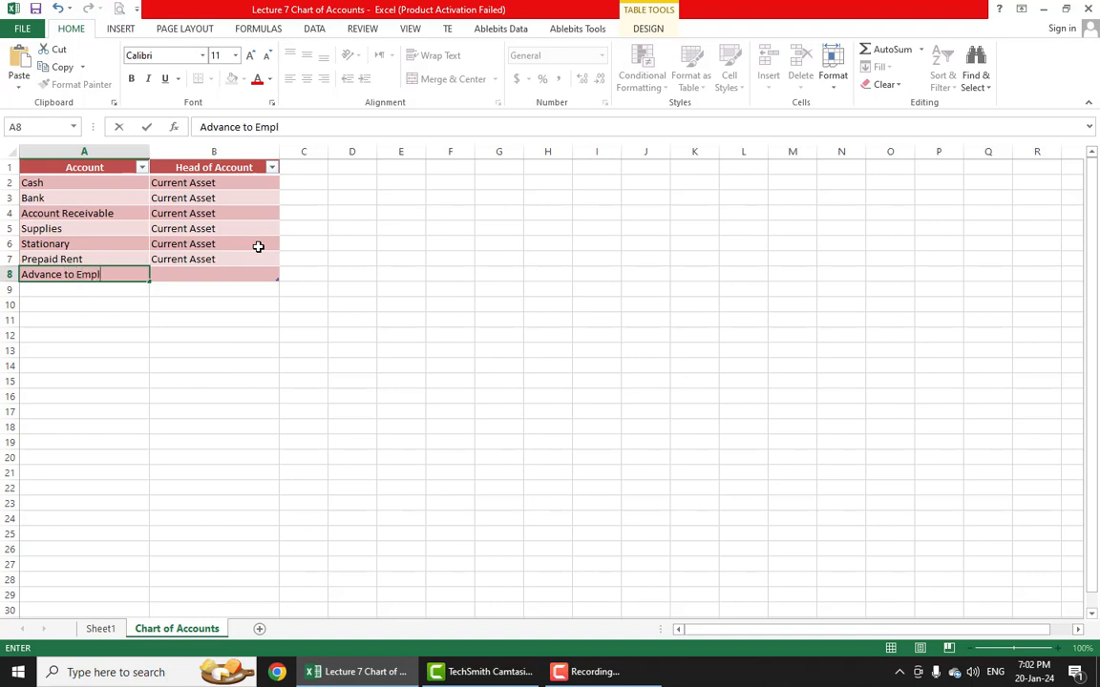
{"action": "type", "text": "oyees"}
{"action": "key", "text": "Tab"}
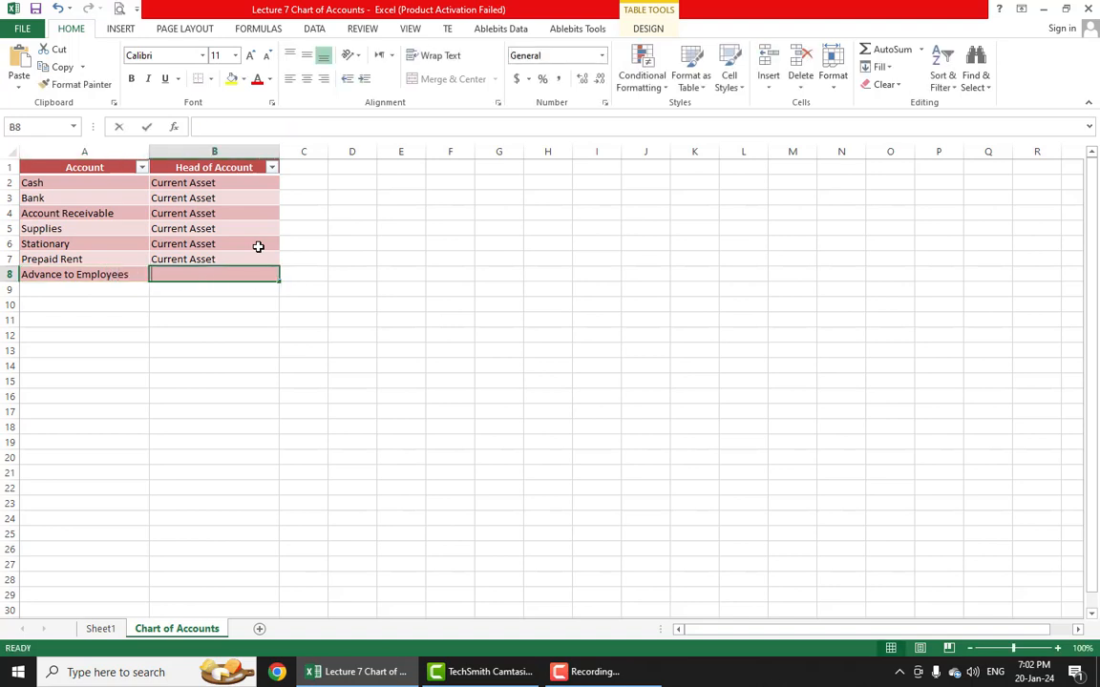
{"action": "type", "text": "Current Asset"}
{"action": "key", "text": "Return"}
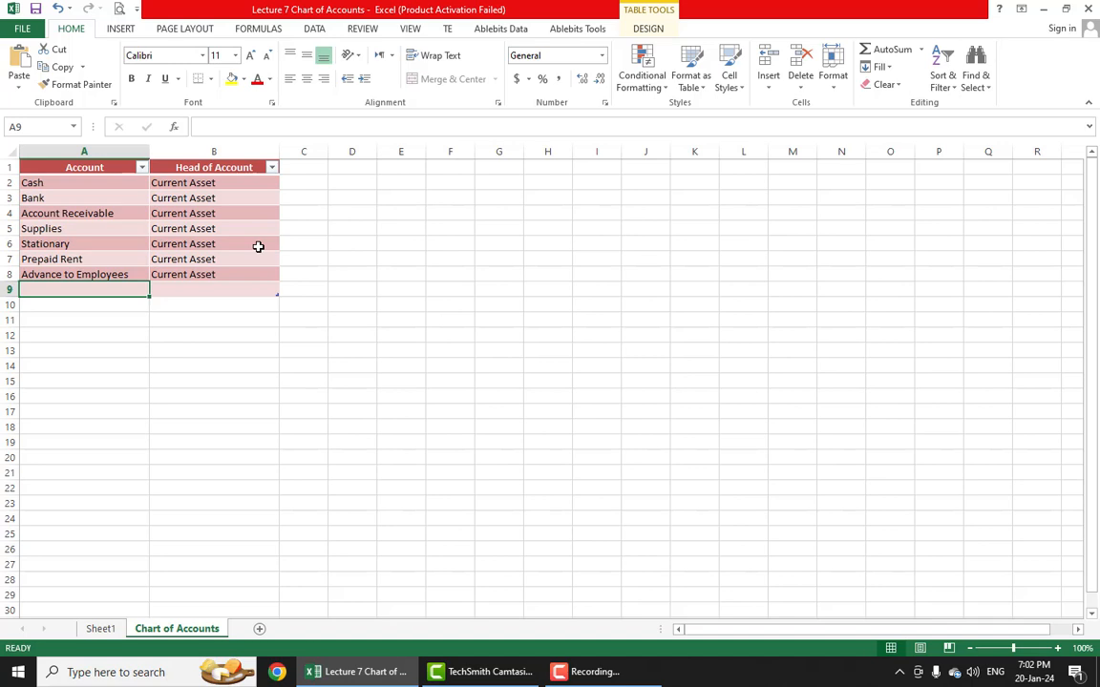
{"action": "key", "text": "Up"}
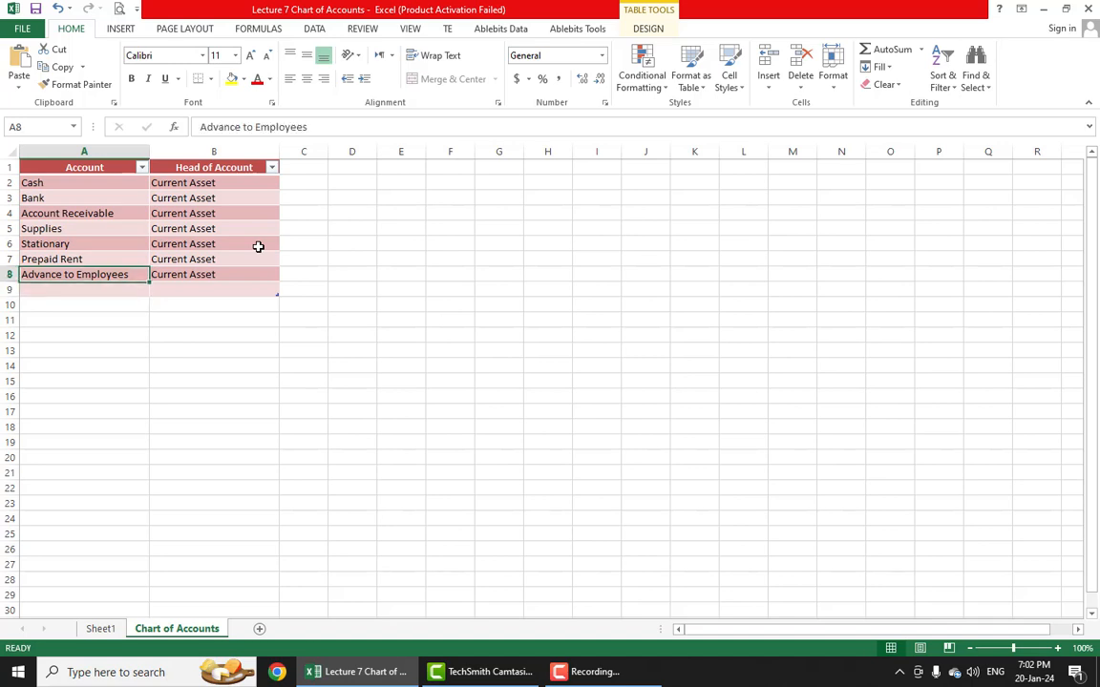
{"action": "key", "text": "Down"}
{"action": "key", "text": "Up"}
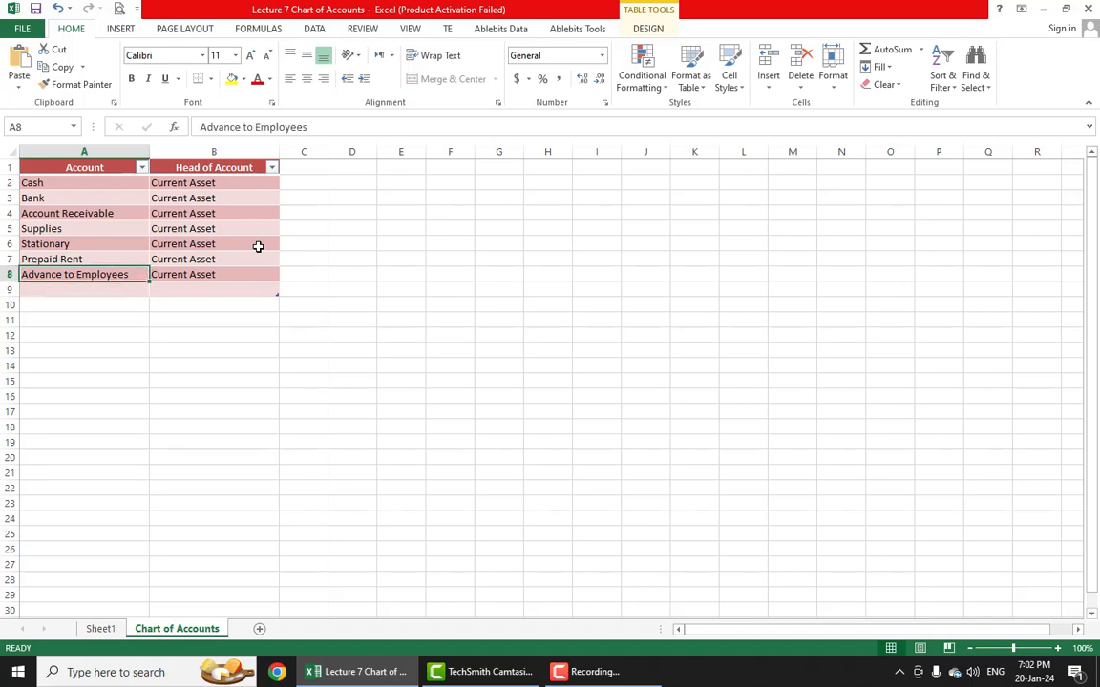
{"action": "key", "text": "Down"}
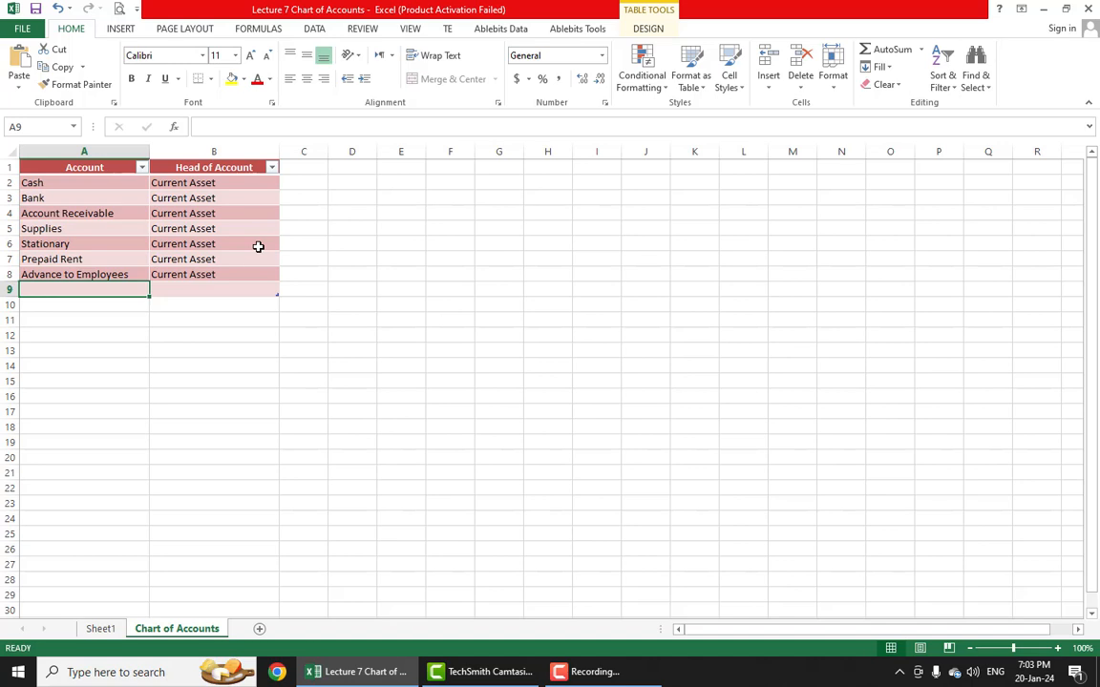
Add the account Furniture in row 9, with Fixed Assets as its head of account
{"action": "type", "text": "F"}
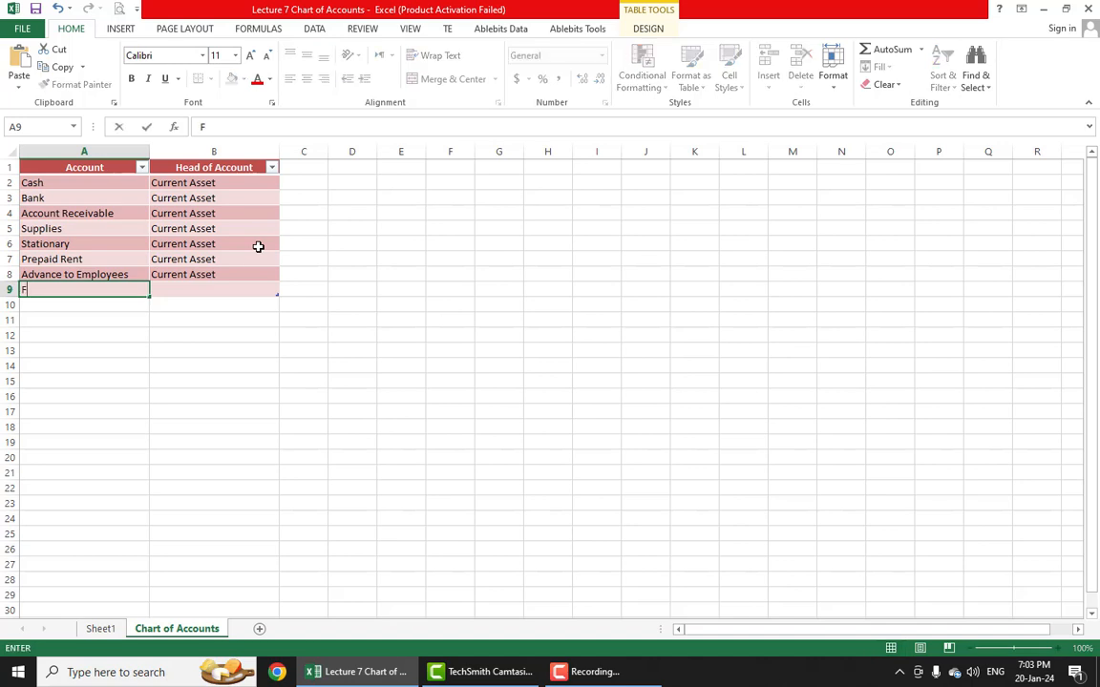
{"action": "type", "text": "urniture"}
{"action": "key", "text": "Tab"}
{"action": "type", "text": "Fix"}
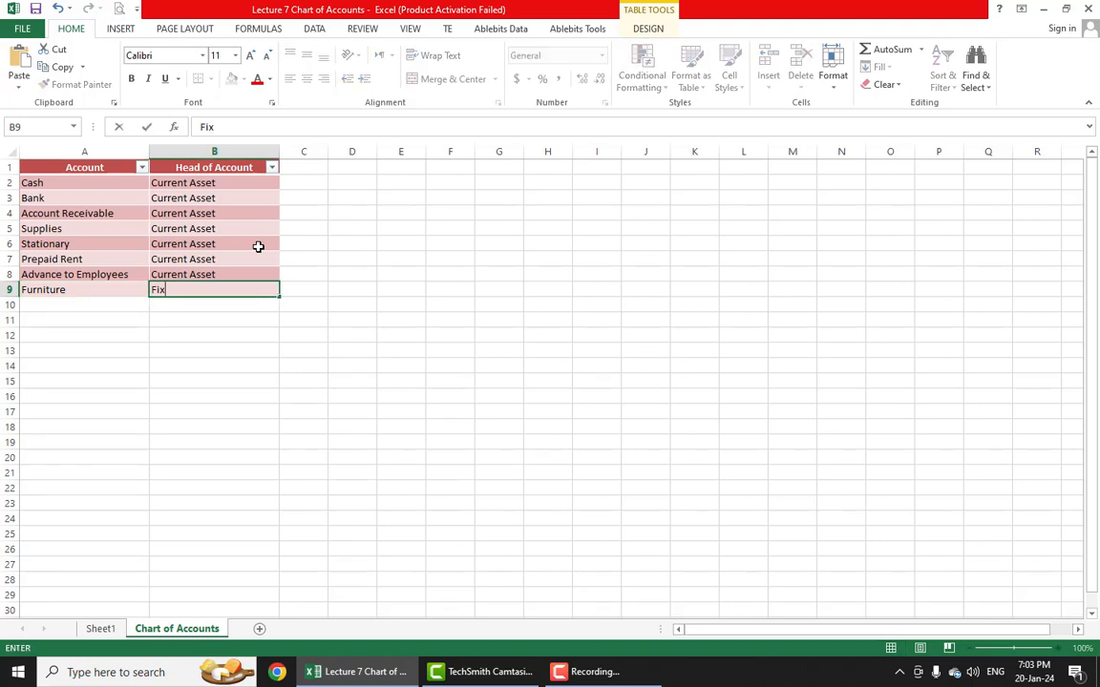
{"action": "type", "text": "ed Asswet"}
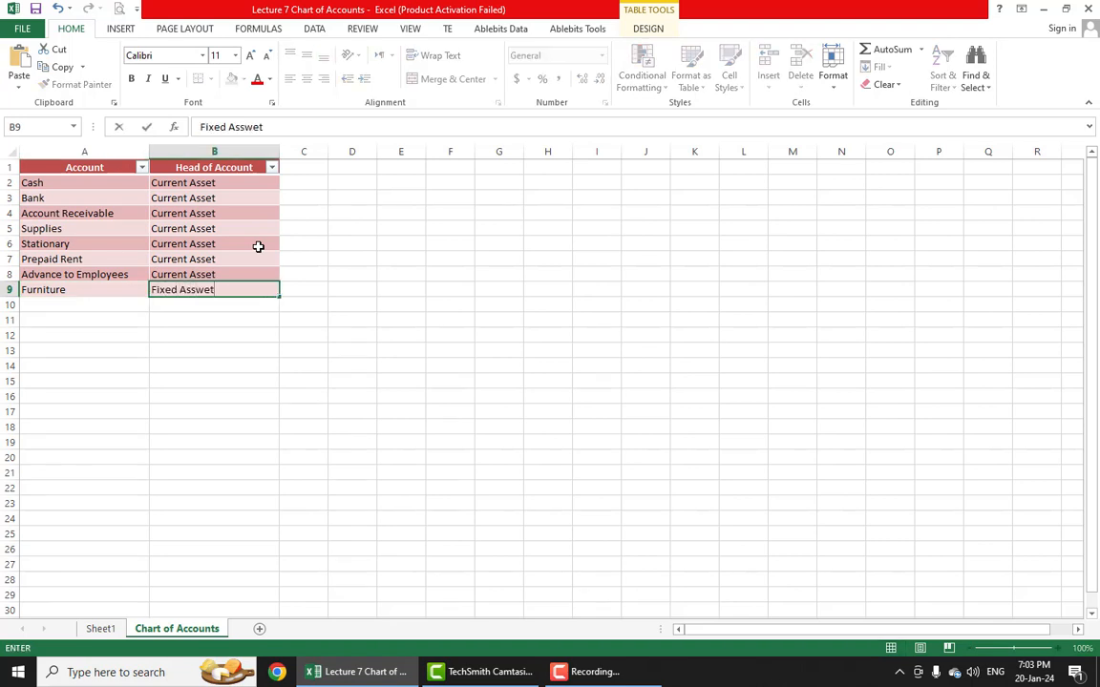
{"action": "key", "text": "BackSpace"}
{"action": "key", "text": "BackSpace"}
{"action": "key", "text": "BackSpace"}
{"action": "type", "text": "ets"}
{"action": "key", "text": "Return"}
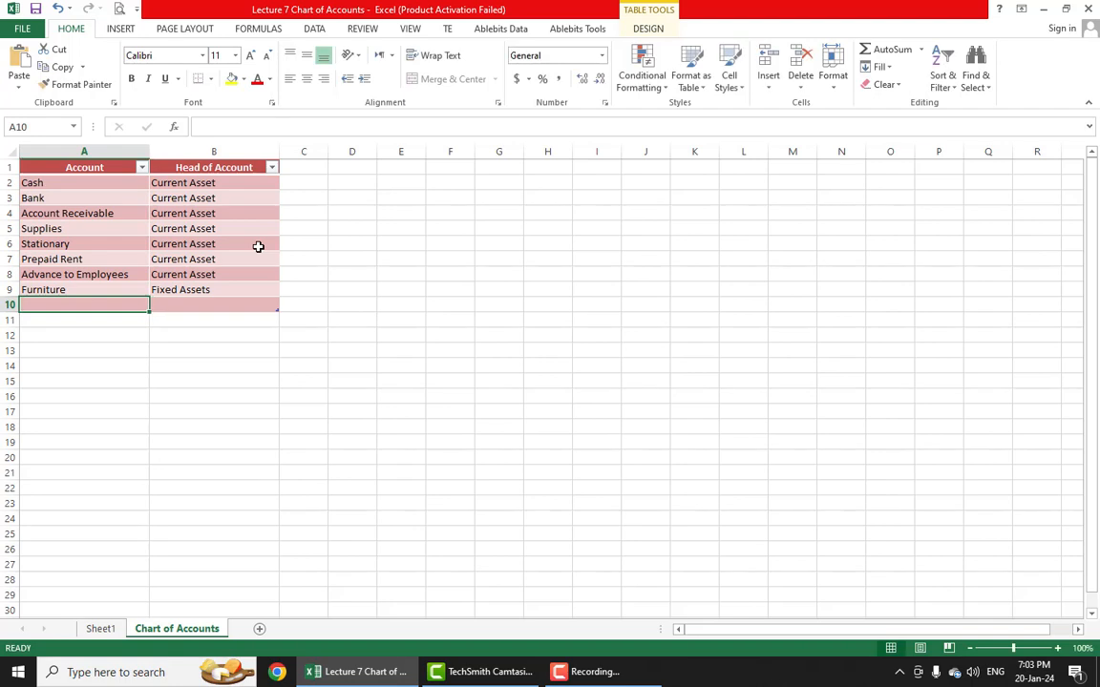
Add the account Equipments in row 10, with Fixed Assets as its head of account
{"action": "type", "text": "E"}
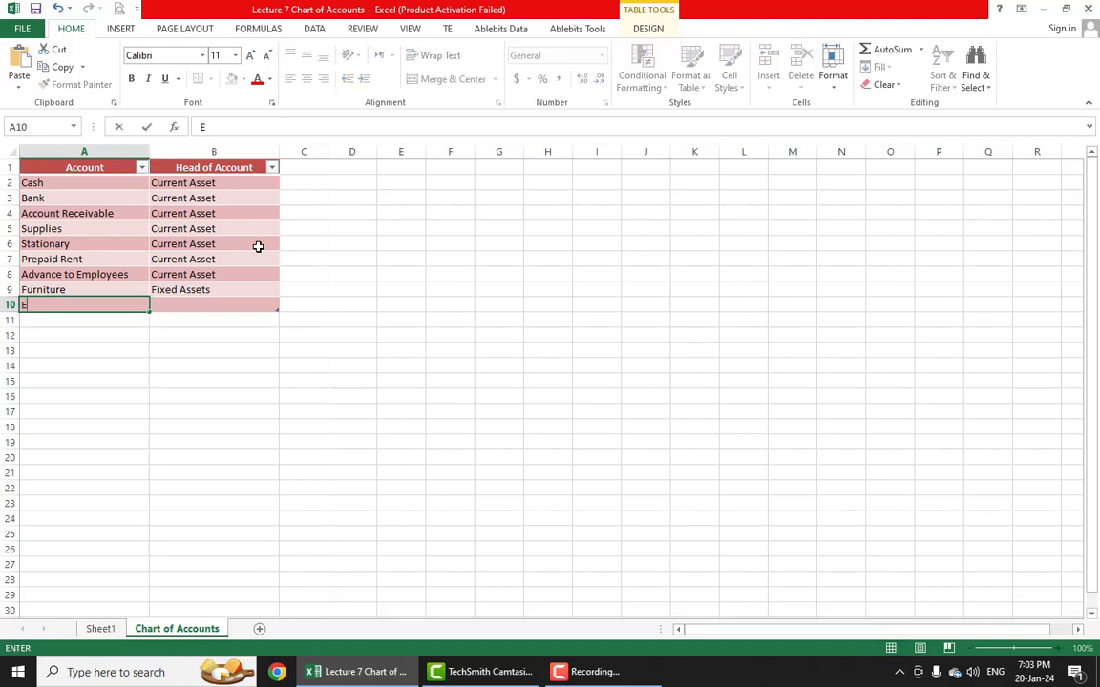
{"action": "type", "text": "quipments"}
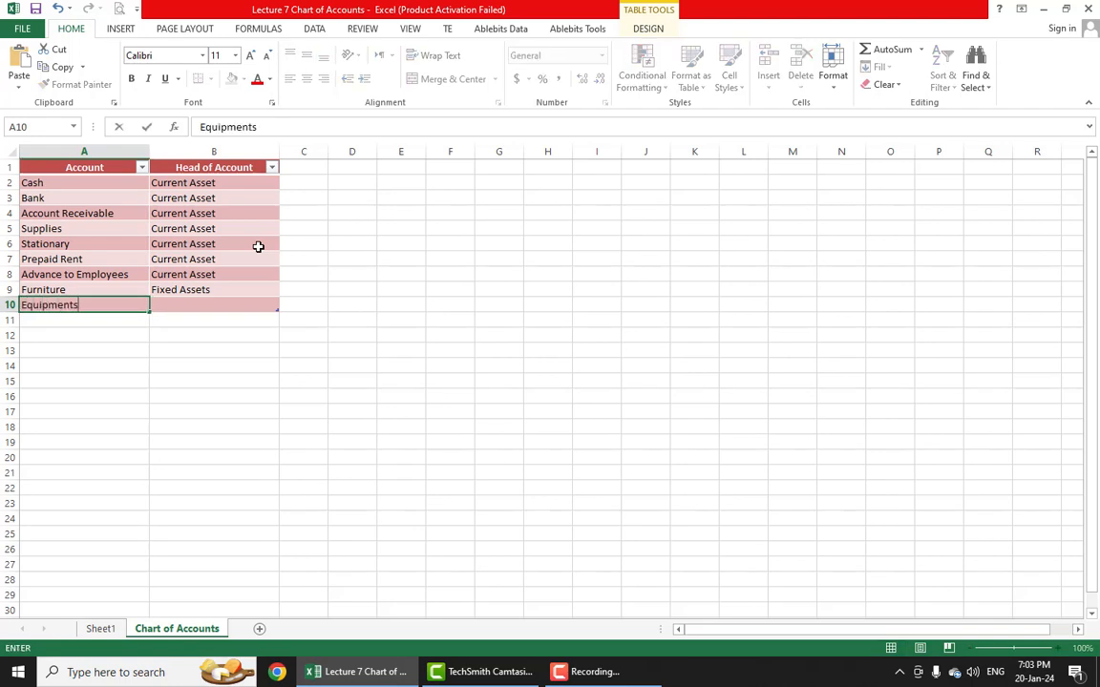
{"action": "key", "text": "Tab"}
{"action": "type", "text": "F"}
{"action": "key", "text": "Return"}
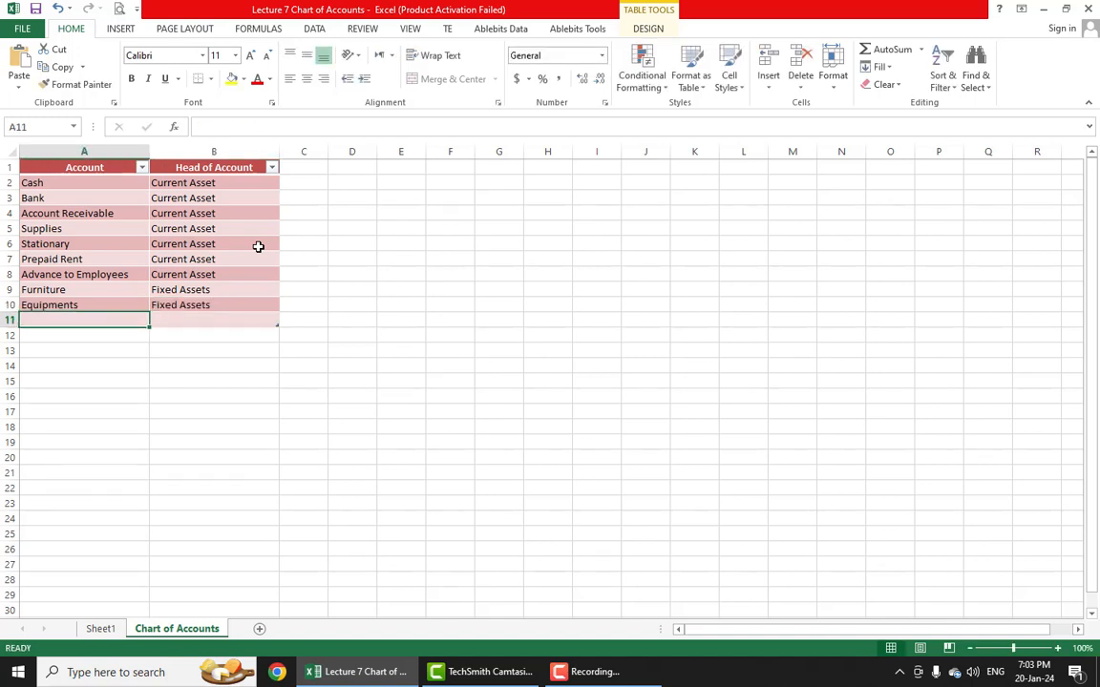
{"action": "key", "text": "Up"}
{"action": "key", "text": "Up"}
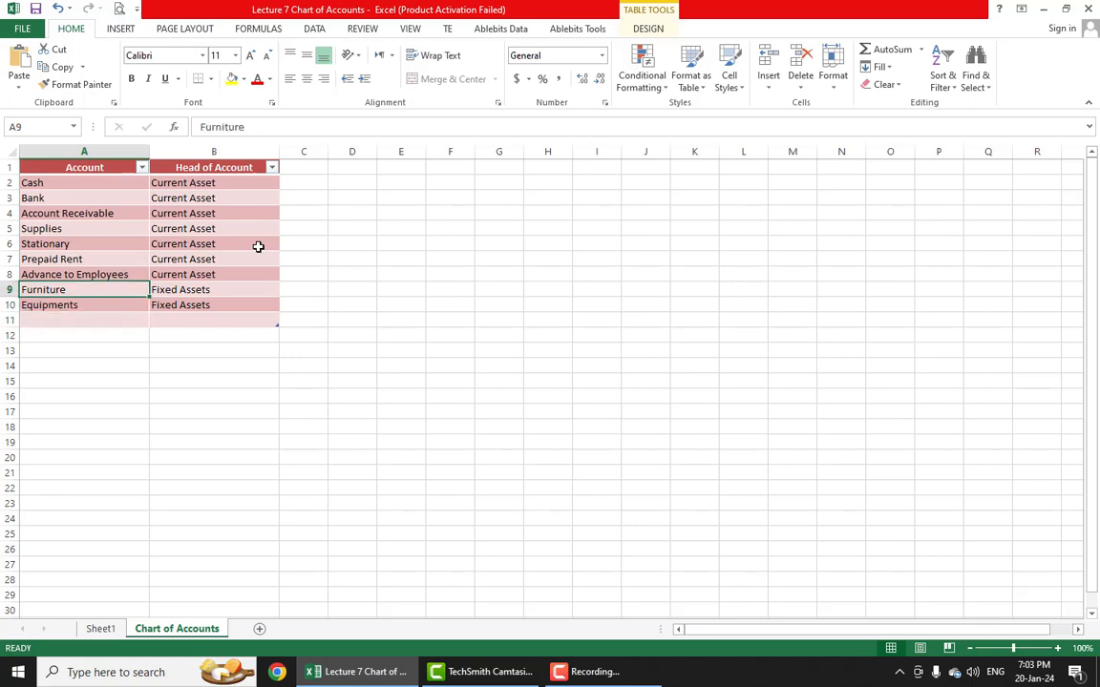
{"action": "key", "text": "Down"}
{"action": "key", "text": "Right"}
{"action": "key", "text": "Right"}
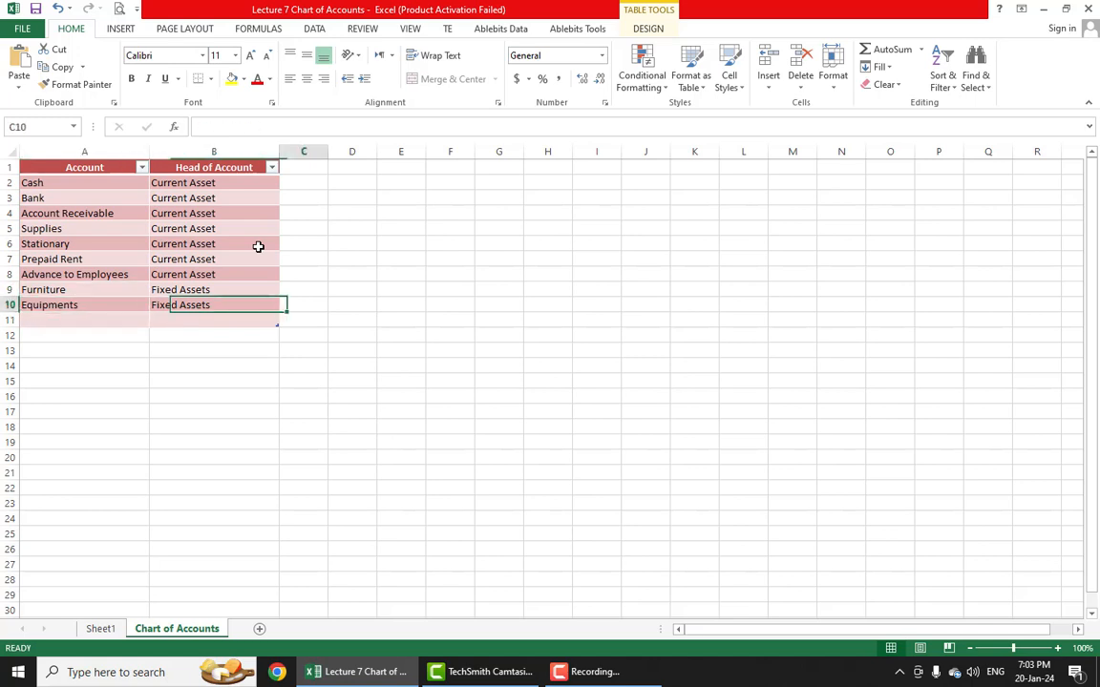
{"action": "key", "text": "Left"}
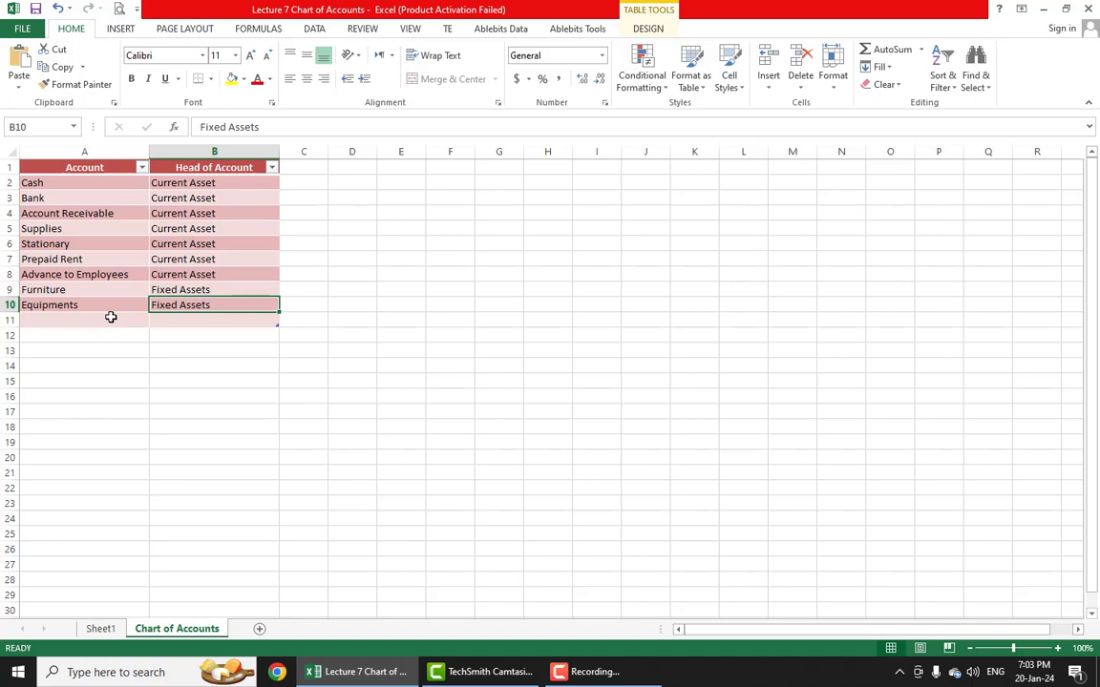
{"action": "left_click", "coordinate": [102, 304]}
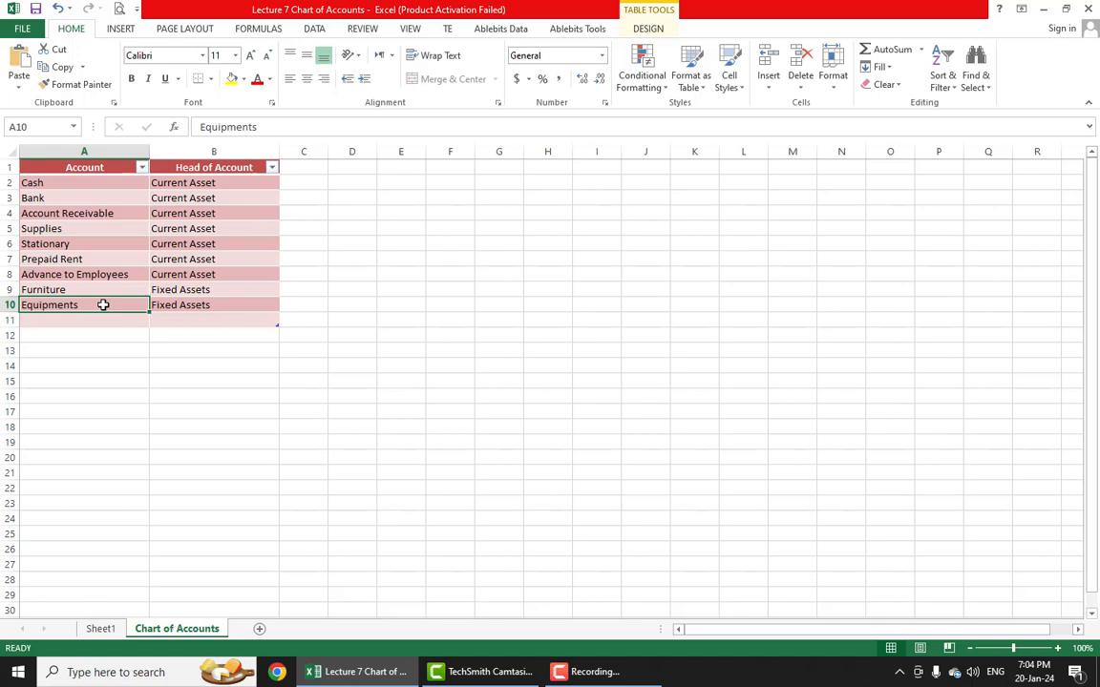
Add the account Salaries Expense in row 11, with Operating Expense as its head of account
{"action": "left_click", "coordinate": [106, 319]}
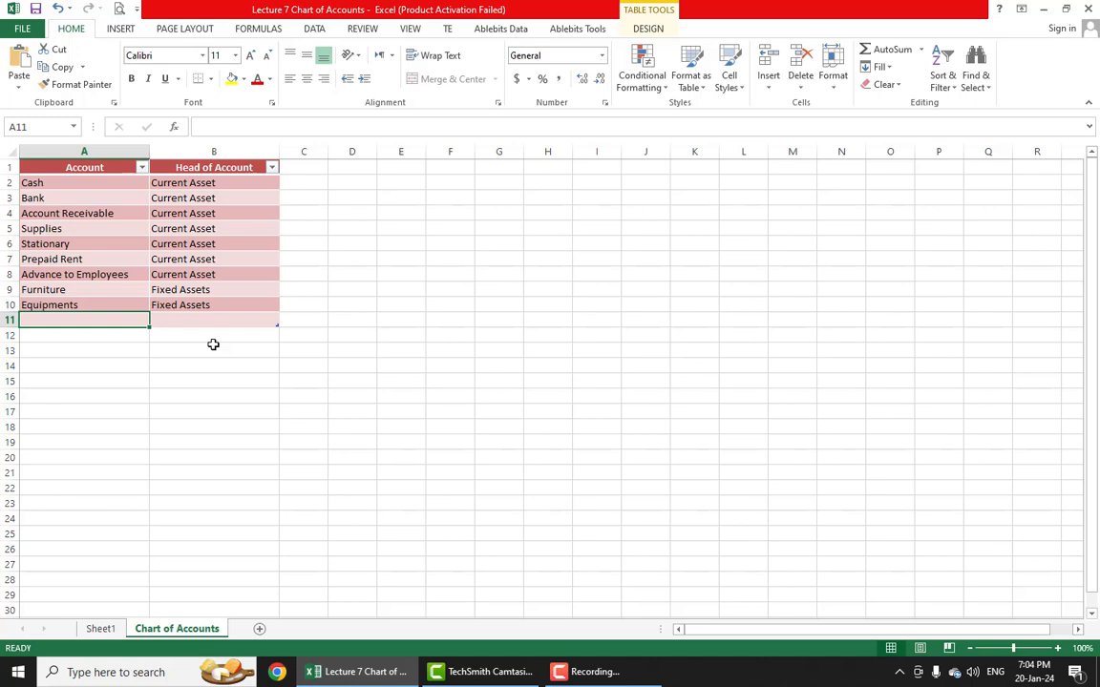
{"action": "type", "text": "Sala"}
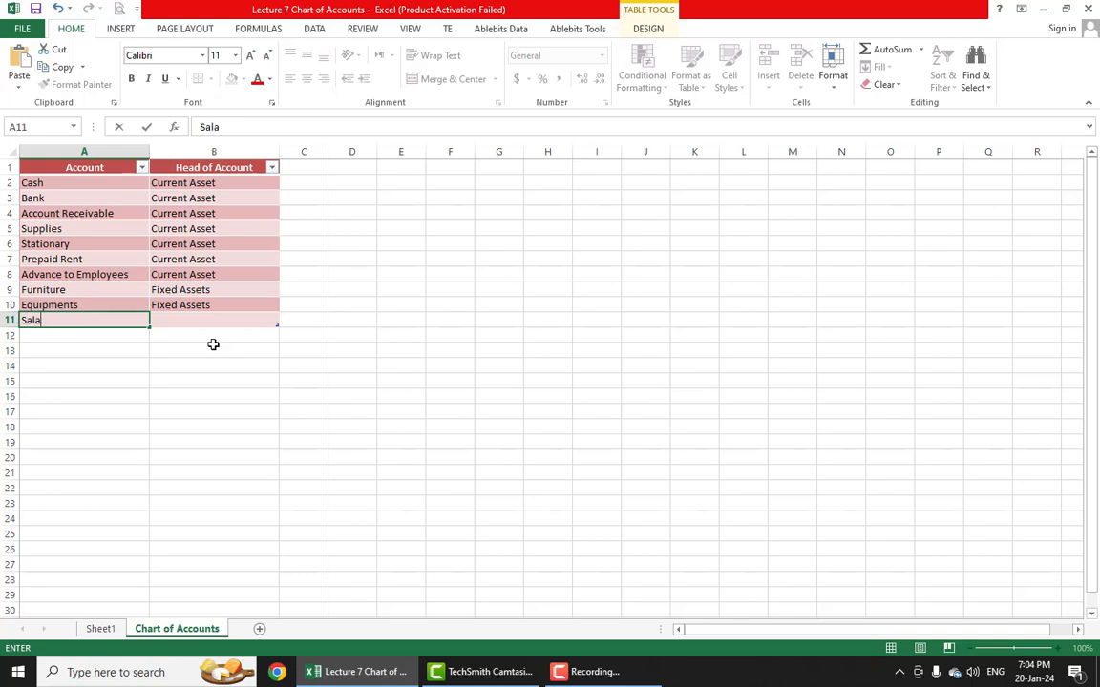
{"action": "type", "text": "ries Expense"}
{"action": "key", "text": "Tab"}
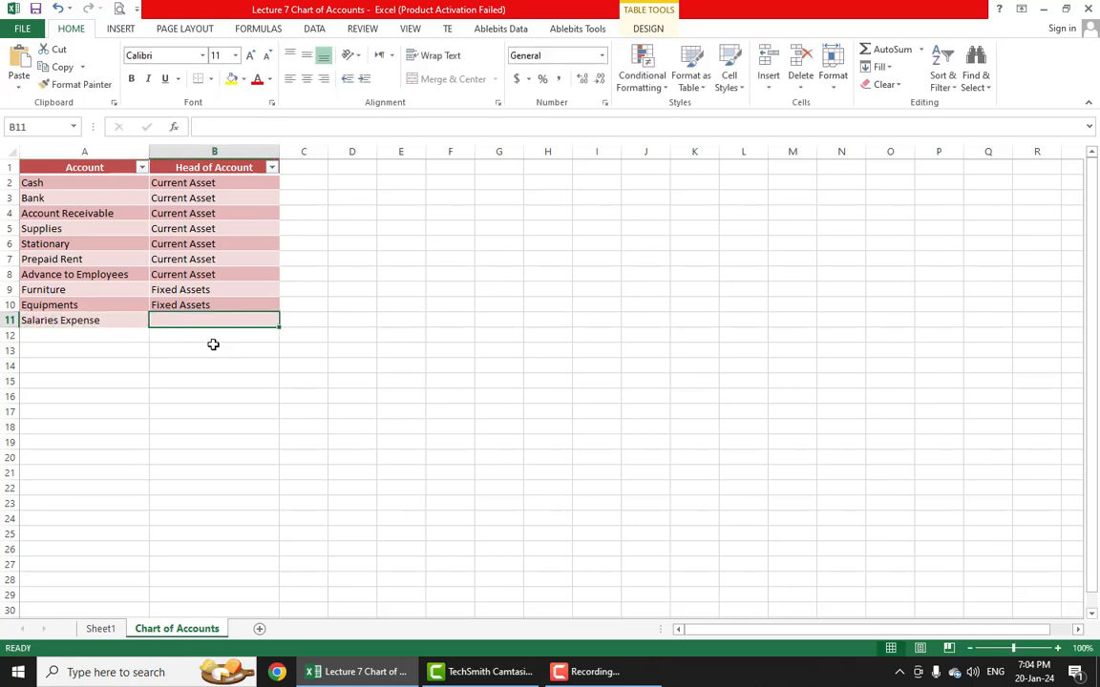
{"action": "type", "text": "Operati"}
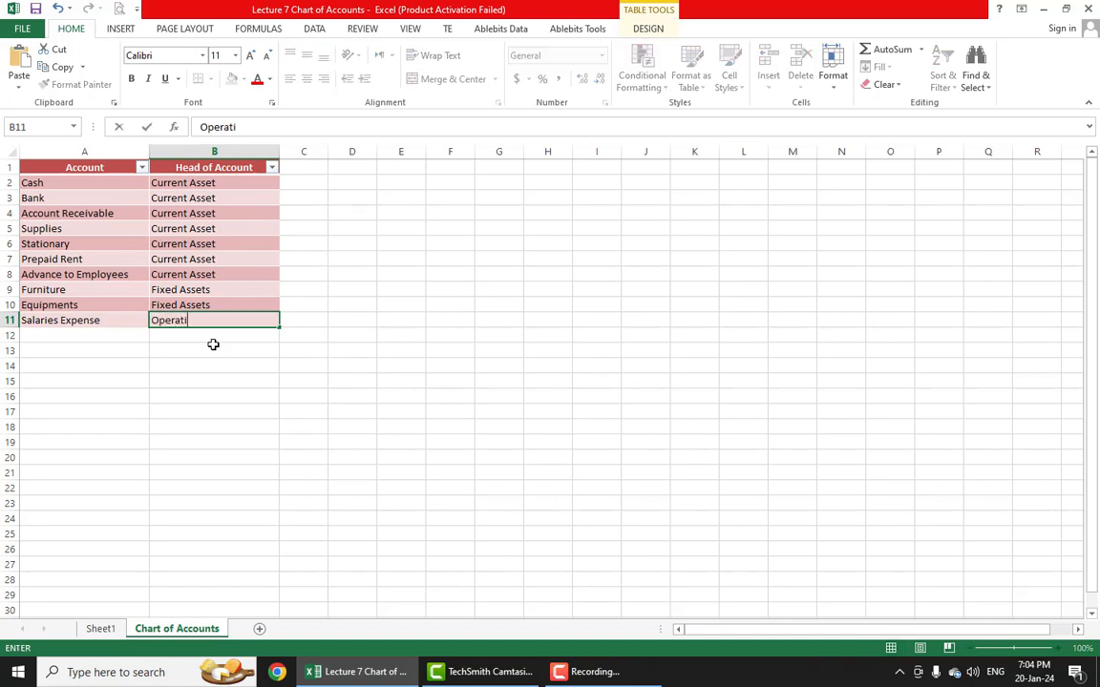
{"action": "type", "text": "ng EXPENSE"}
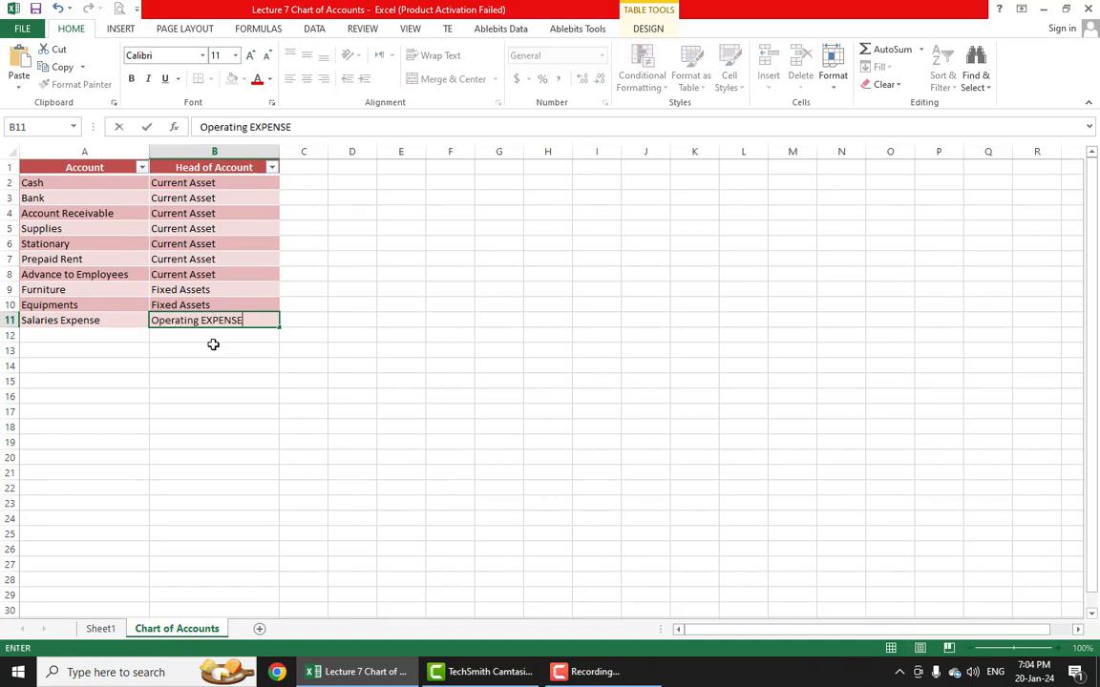
{"action": "key", "text": "BackSpace"}
{"action": "key", "text": "BackSpace"}
{"action": "key", "text": "BackSpace"}
{"action": "key", "text": "BackSpace"}
{"action": "key", "text": "BackSpace"}
{"action": "key", "text": "BackSpace"}
{"action": "key", "text": "BackSpace"}
{"action": "key", "text": "BackSpace"}
{"action": "type", "text": "Expense"}
{"action": "key", "text": "Tab"}
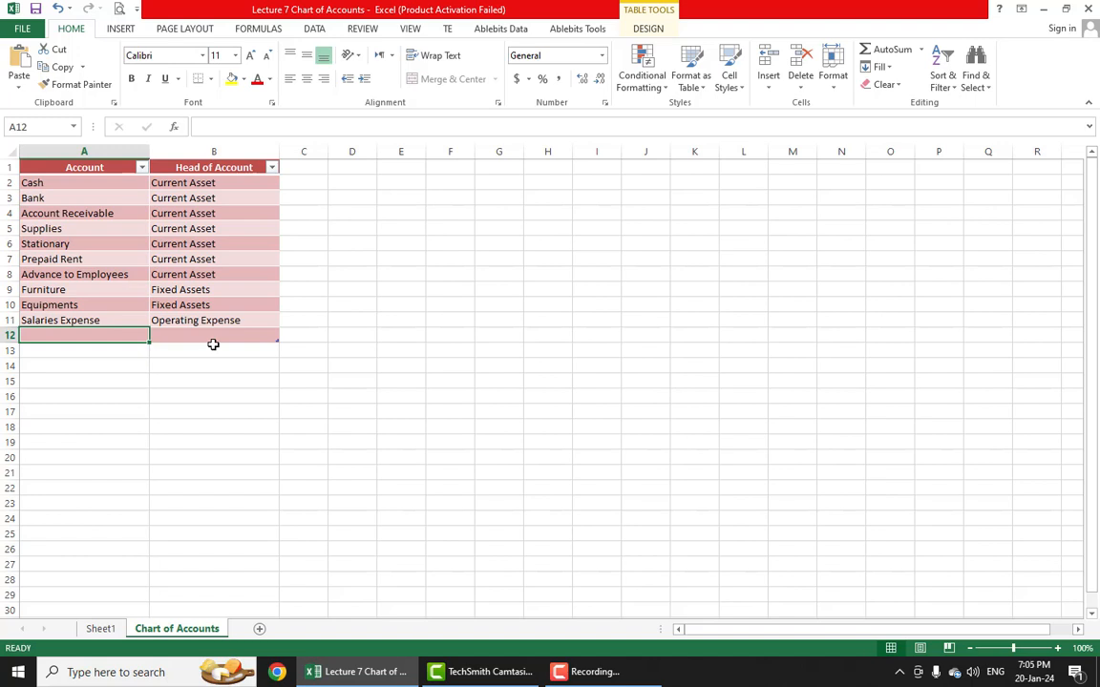
Add the account Rent Expense in row 12, with Operating Expense as its head of account
{"action": "key", "text": "Up"}
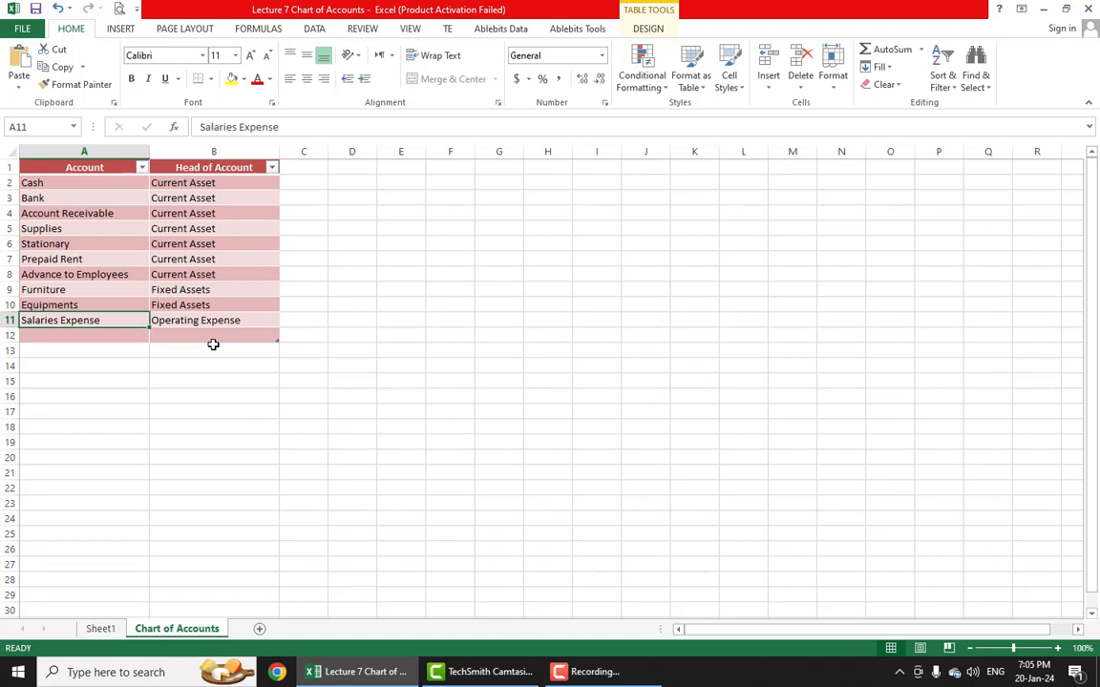
{"action": "key", "text": "Down"}
{"action": "type", "text": "Rent E"}
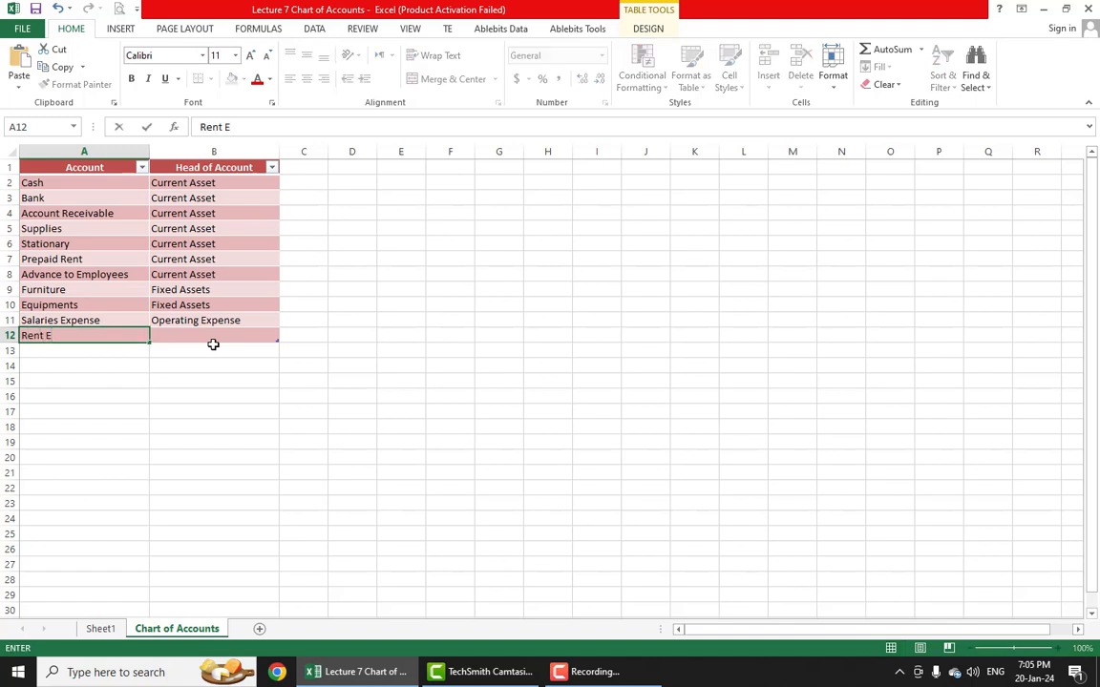
{"action": "type", "text": "xpense"}
{"action": "key", "text": "Return"}
{"action": "left_click", "coordinate": [213, 343]}
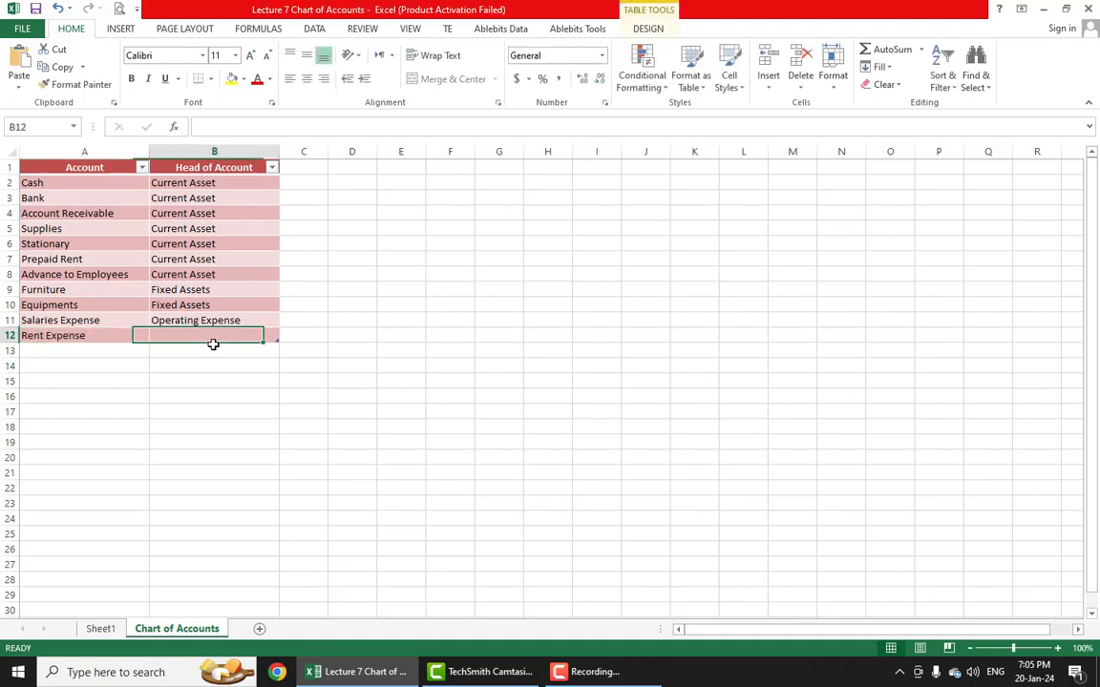
{"action": "type", "text": "Operating Expense"}
{"action": "key", "text": "Tab"}
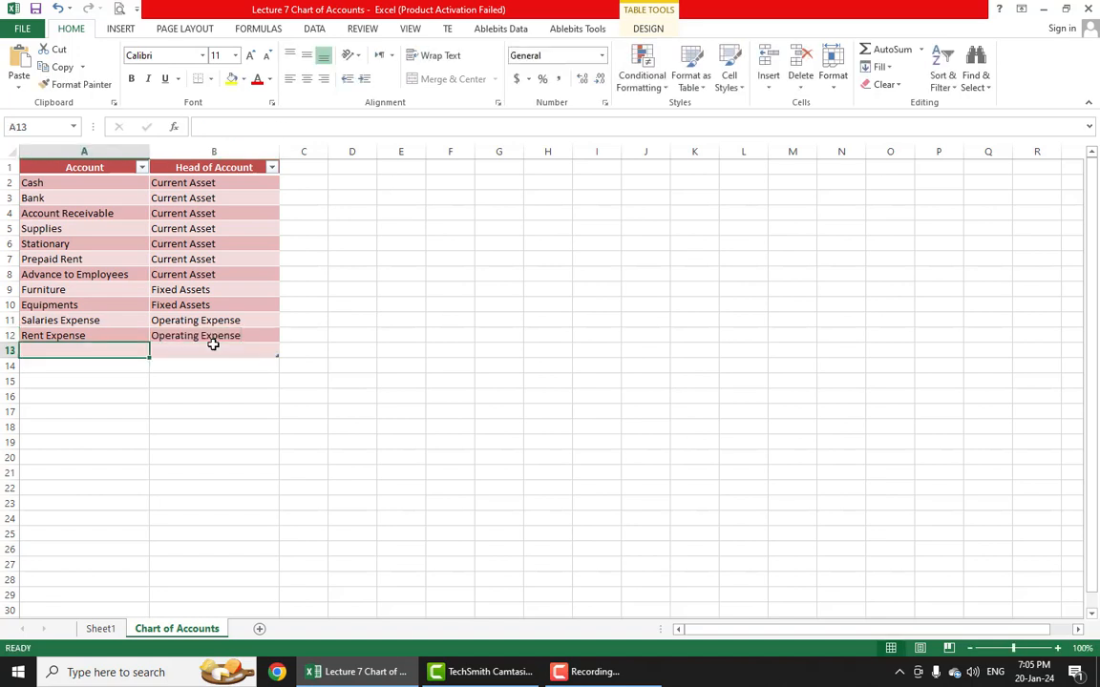
Add the account Depreciation Expense in row 13, with Operating Expense as its head of account
{"action": "type", "text": "Depreci"}
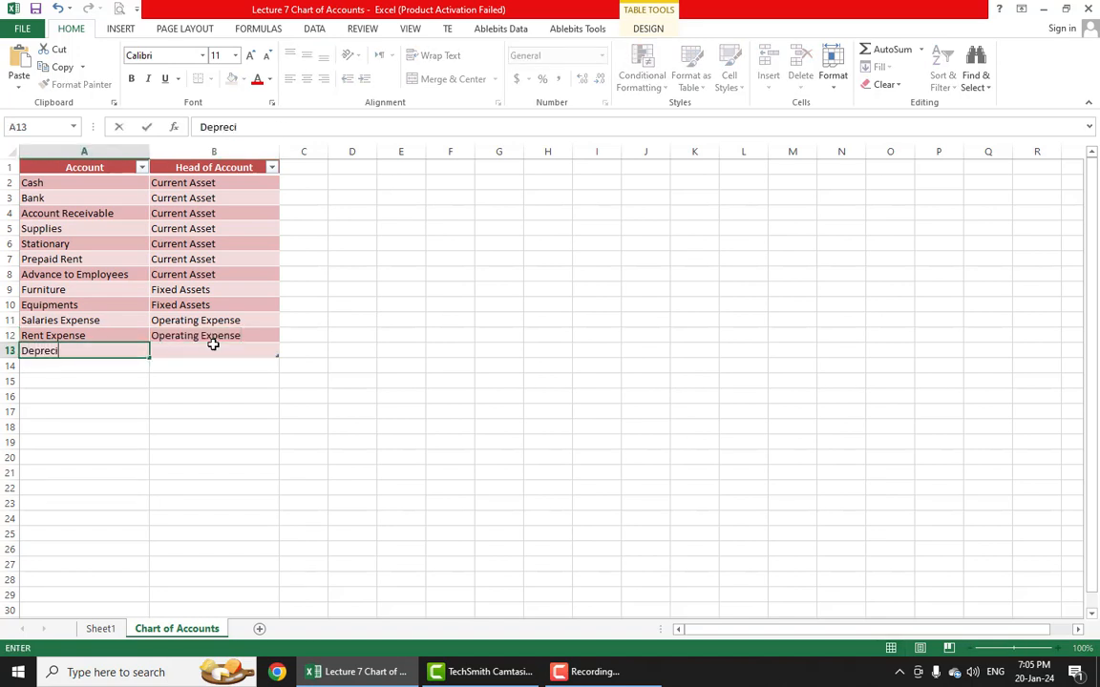
{"action": "type", "text": "ation Expense"}
{"action": "key", "text": "Tab"}
{"action": "type", "text": "Operating Expense"}
{"action": "key", "text": "Tab"}
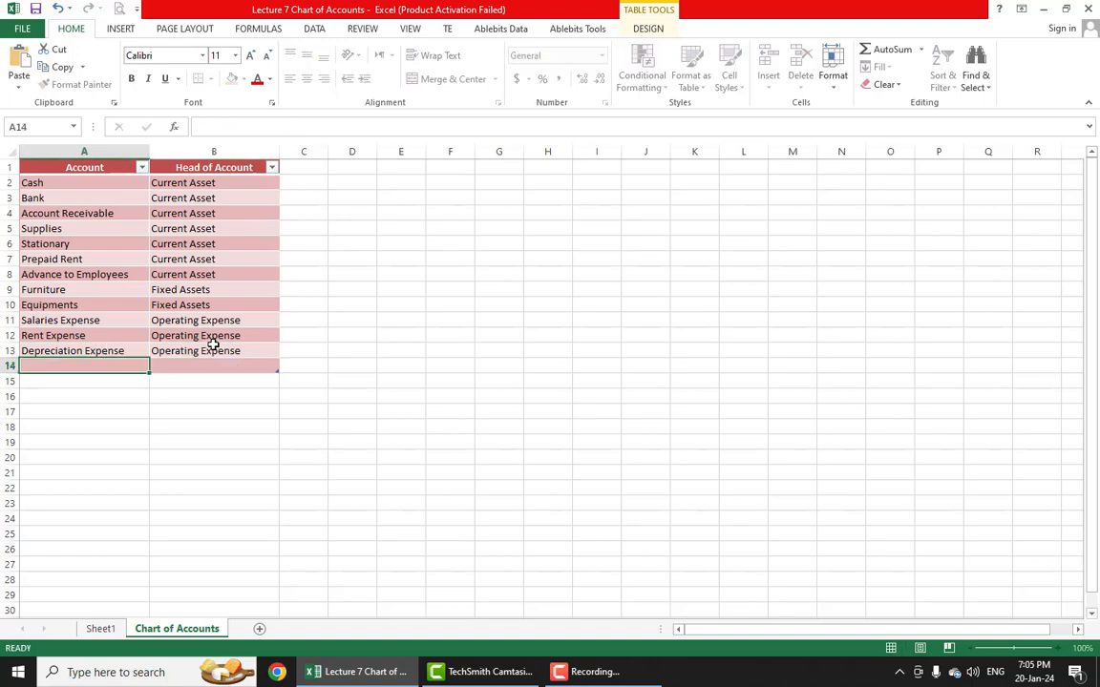
Add the account Utilities Expense in row 14, with Operating Expense as its head of account
{"action": "type", "text": "Utili"}
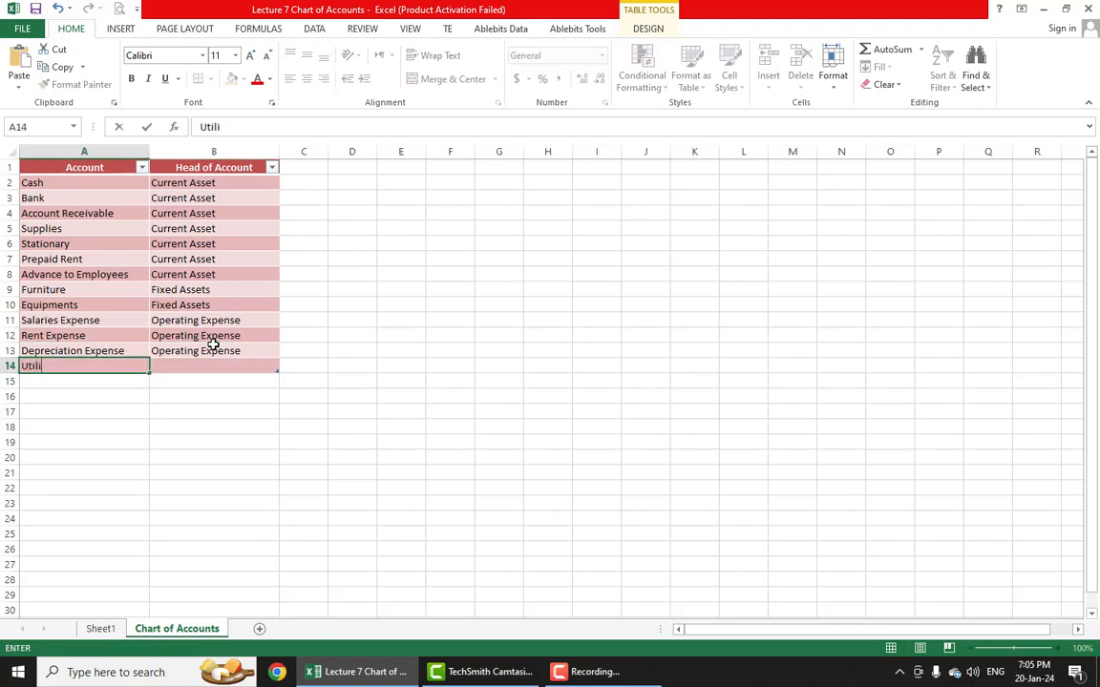
{"action": "type", "text": "ties Expense"}
{"action": "key", "text": "Tab"}
{"action": "type", "text": "Operating Expense"}
{"action": "key", "text": "Tab"}
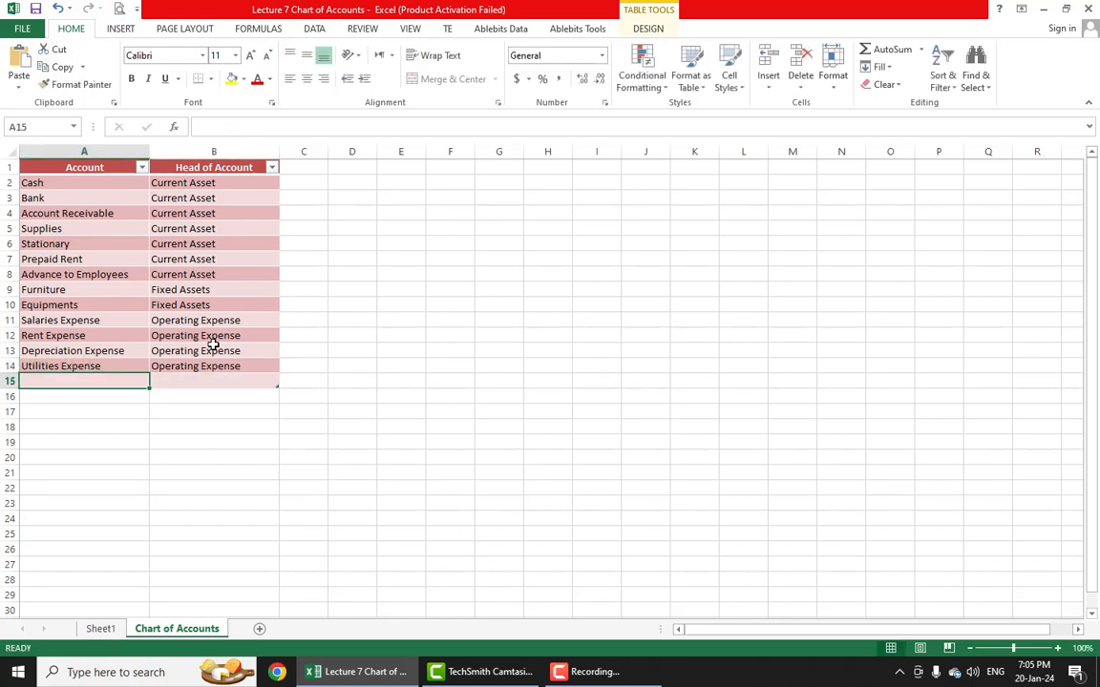
Add the account Entertainment Expense in row 15, with Operating Expense as its head of account
{"action": "type", "text": "Enter"}
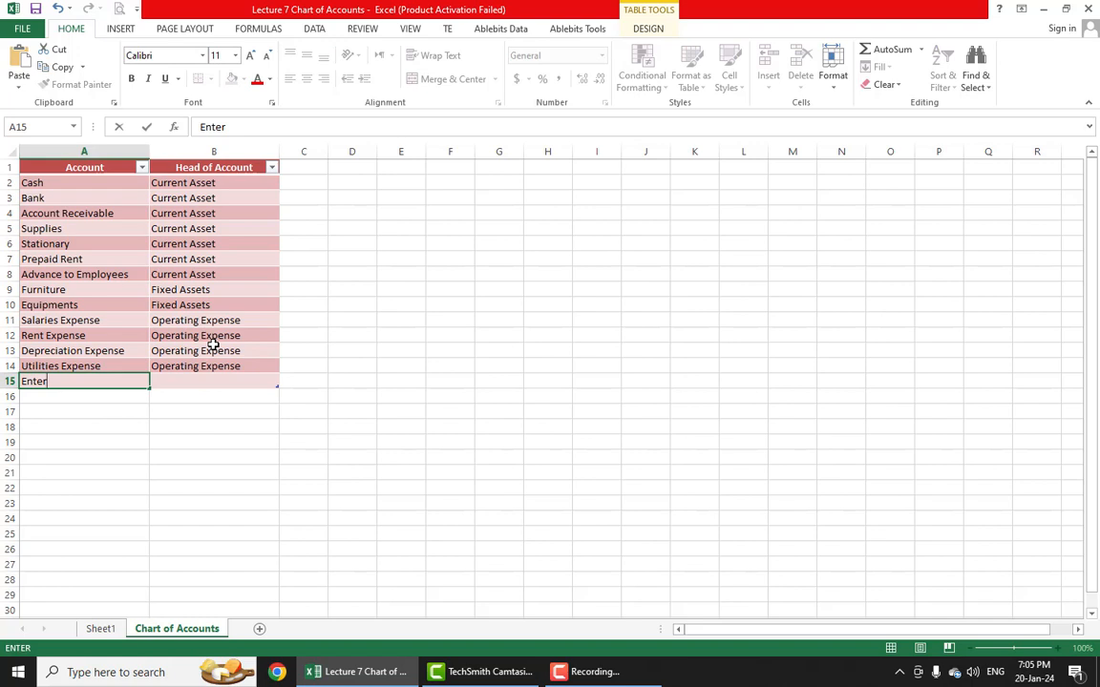
{"action": "type", "text": "tainment Expense"}
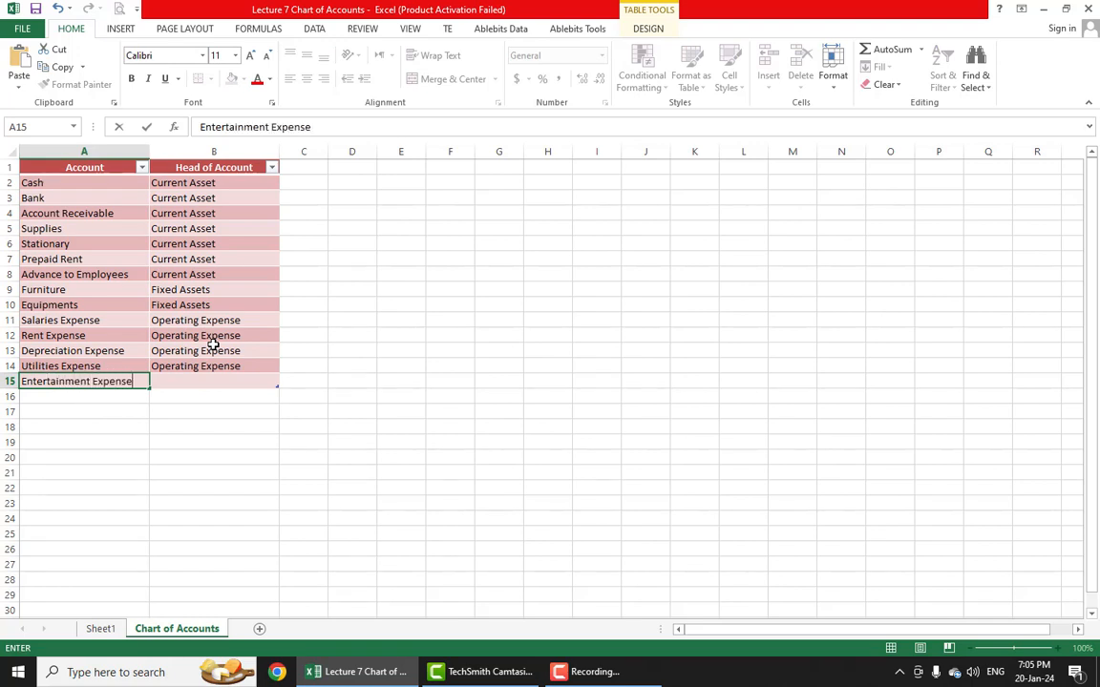
{"action": "key", "text": "Tab"}
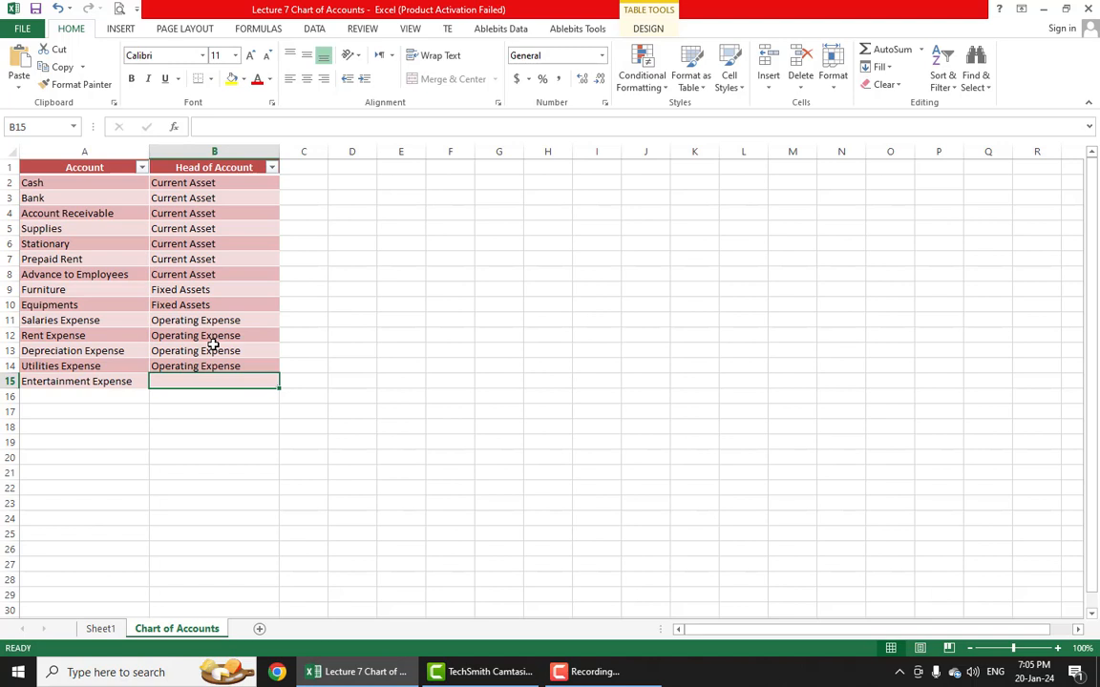
{"action": "type", "text": "O"}
{"action": "key", "text": "Return"}
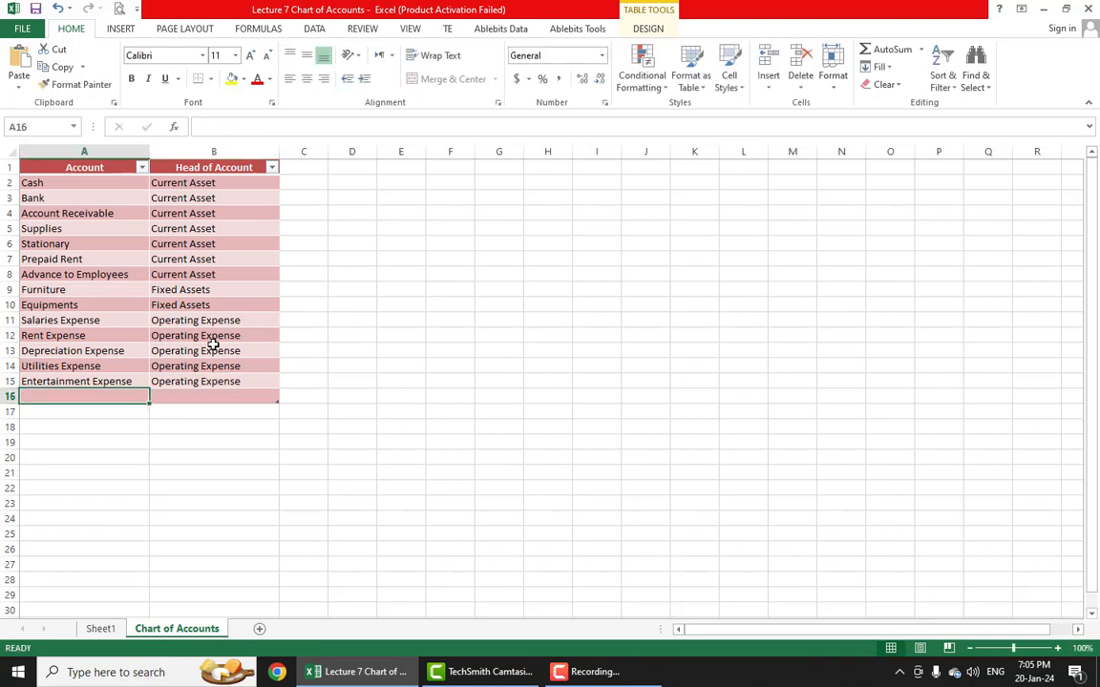
Add the account Purchases in row 16, with Cost of Goods Sold as its head of account
{"action": "type", "text": "Pur"}
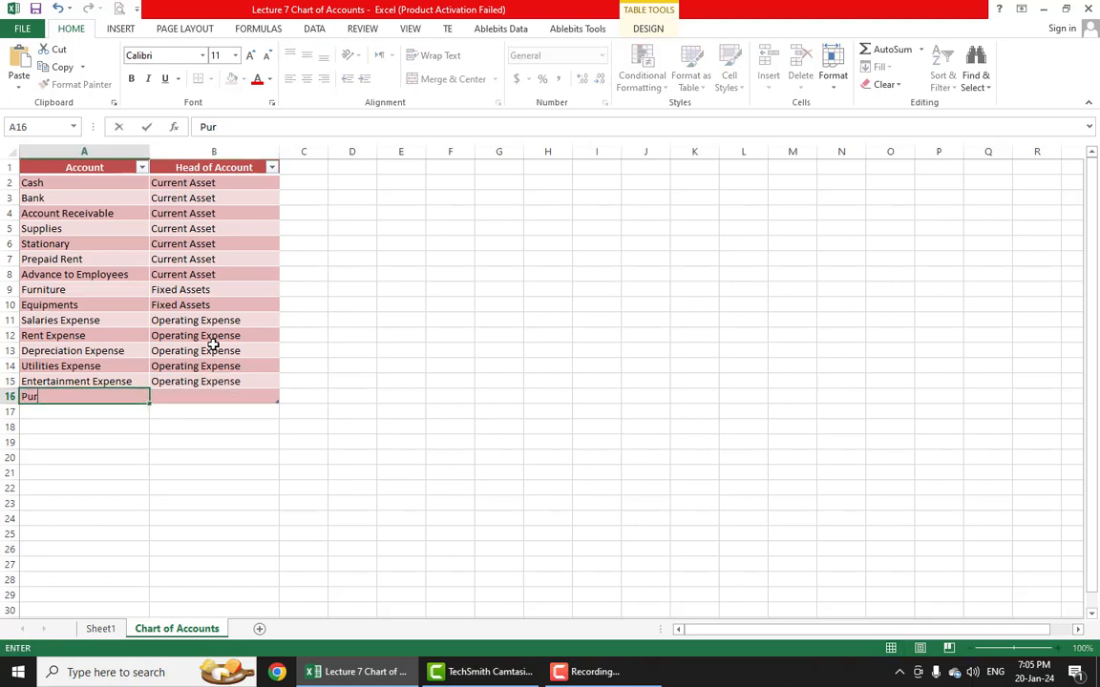
{"action": "type", "text": "chases"}
{"action": "key", "text": "Tab"}
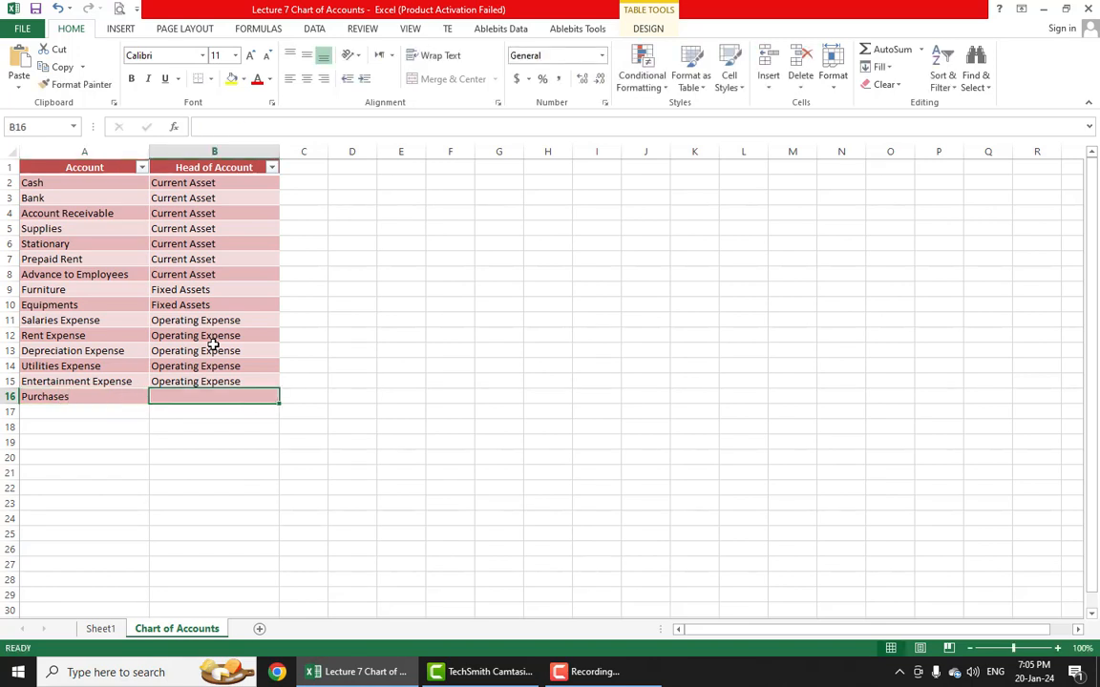
{"action": "type", "text": "Cost of G"}
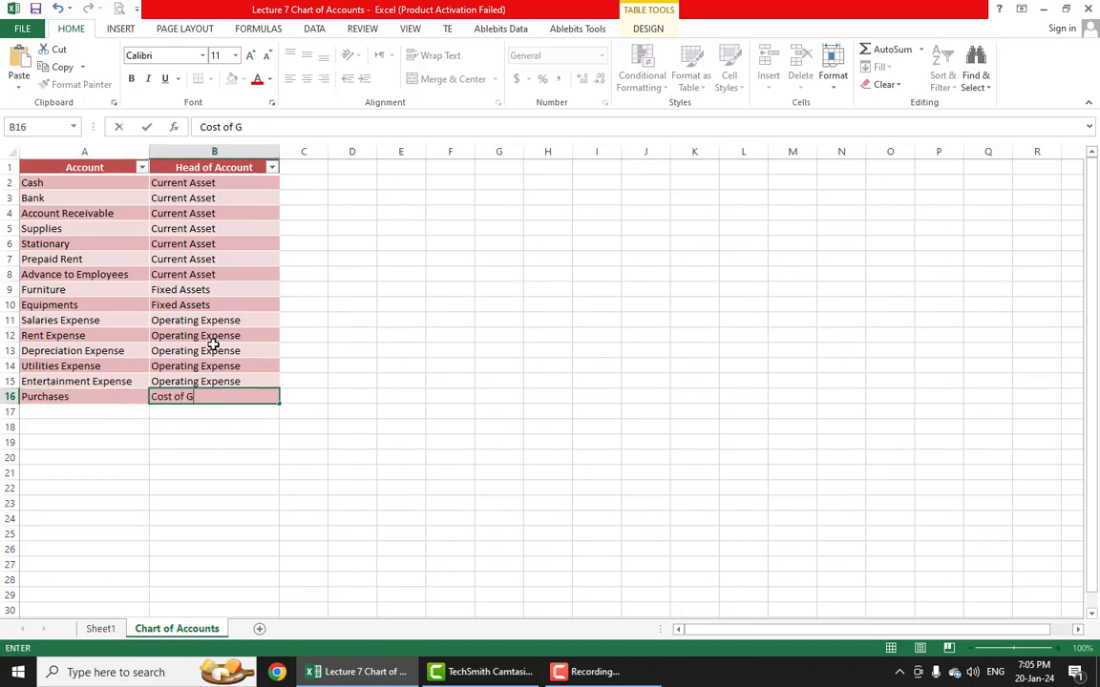
{"action": "type", "text": "oods Sold"}
{"action": "key", "text": "Return"}
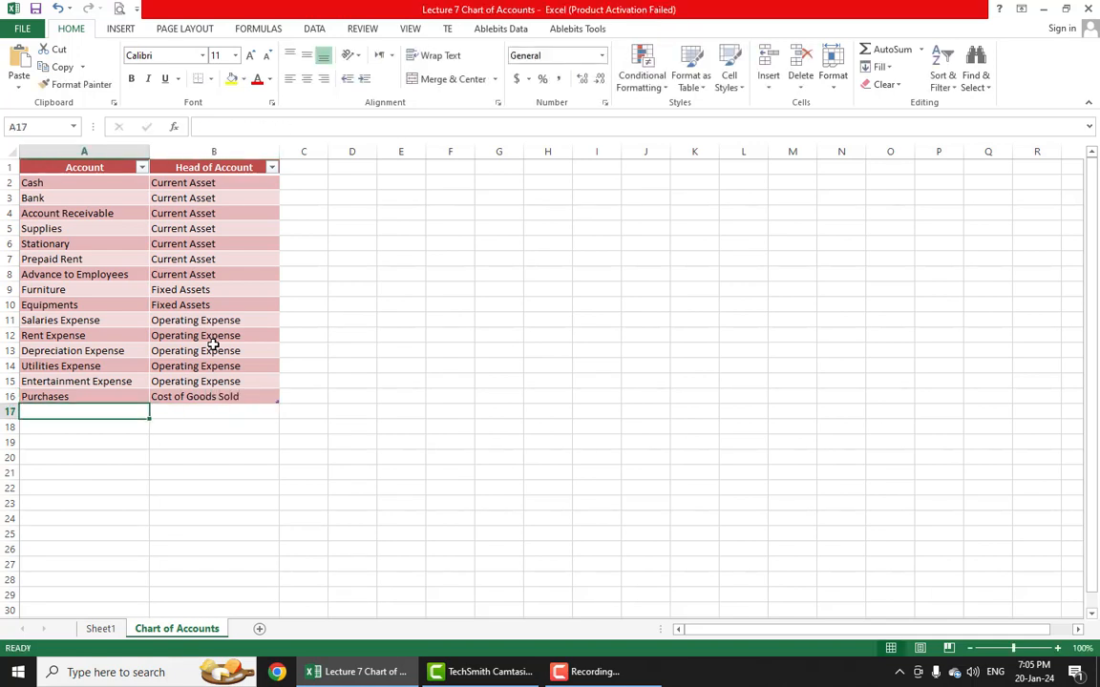
Add the account Purchase Returned in row 17, with Cost of Goods Sold as its head of account
{"action": "type", "text": "Purchase "}
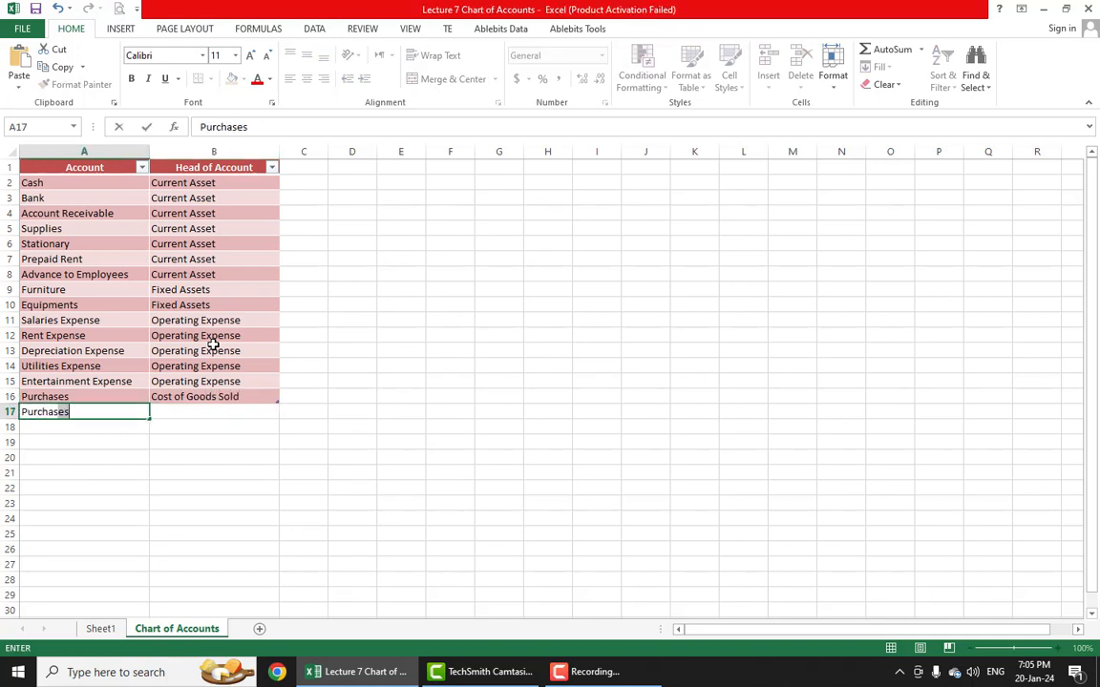
{"action": "type", "text": "Returned"}
{"action": "key", "text": "Tab"}
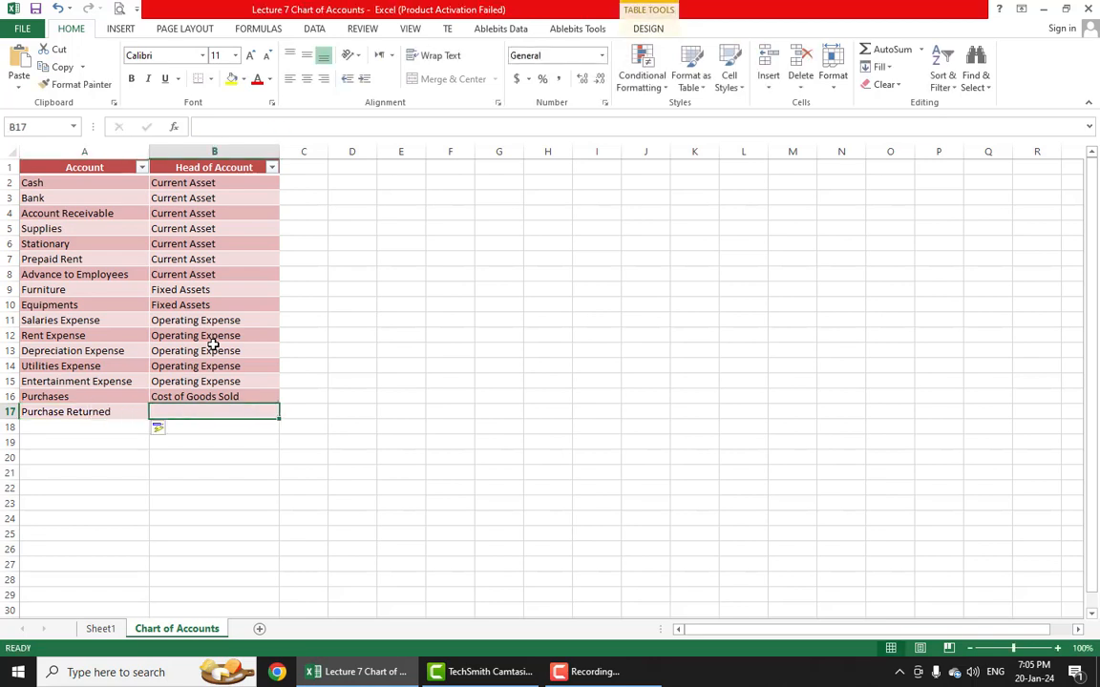
{"action": "type", "text": "Cost of Goods Sold"}
{"action": "key", "text": "Return"}
Add the account Purchase Discount in row 18, with Cost of Goods Sold as its head of account
{"action": "type", "text": "P"}
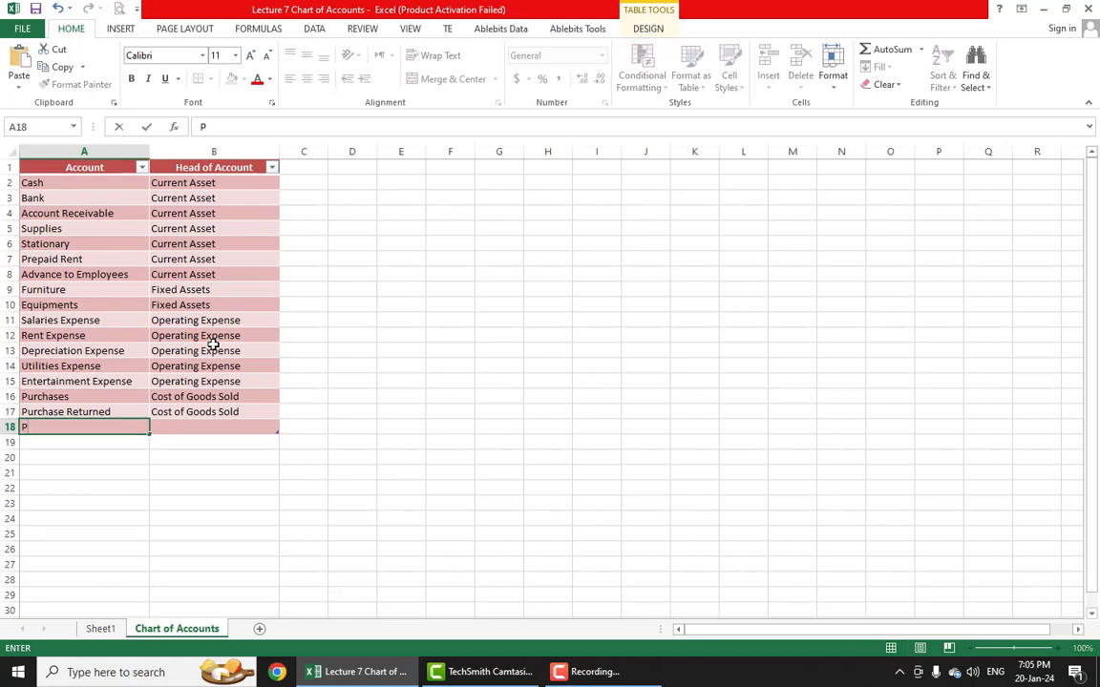
{"action": "type", "text": "urchase Discount"}
{"action": "key", "text": "Tab"}
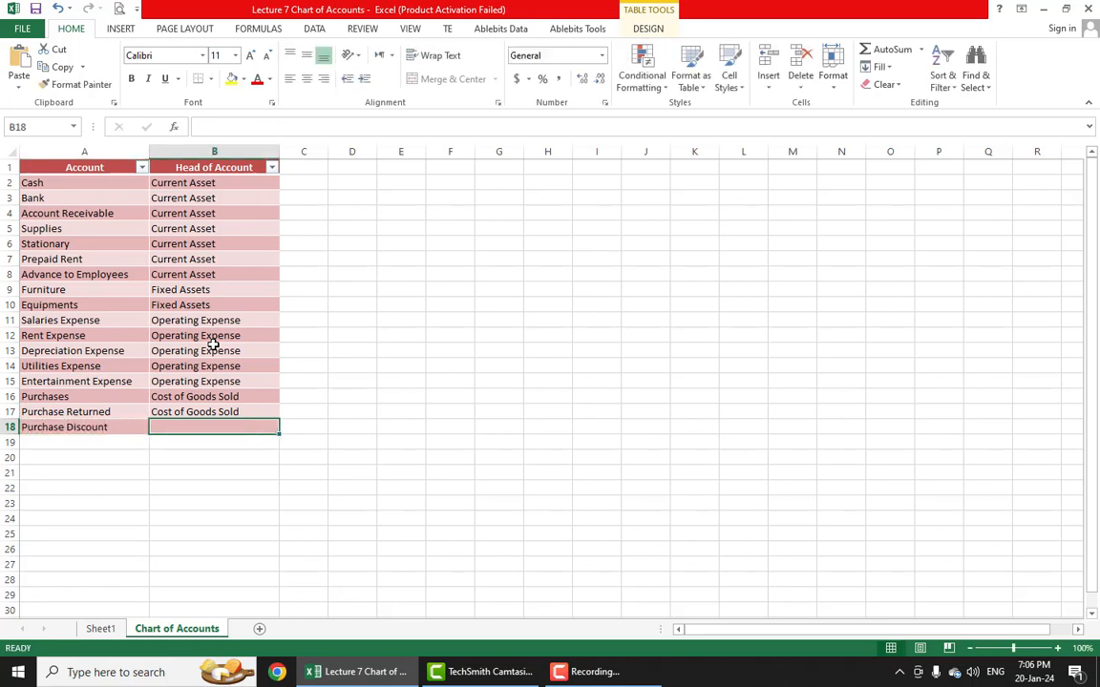
{"action": "type", "text": "Cost of Goods Sold"}
{"action": "key", "text": "Return"}
Add the account Transportation-in in row 19, with Cost of Goods Sold as its head of account
{"action": "type", "text": "Tra"}
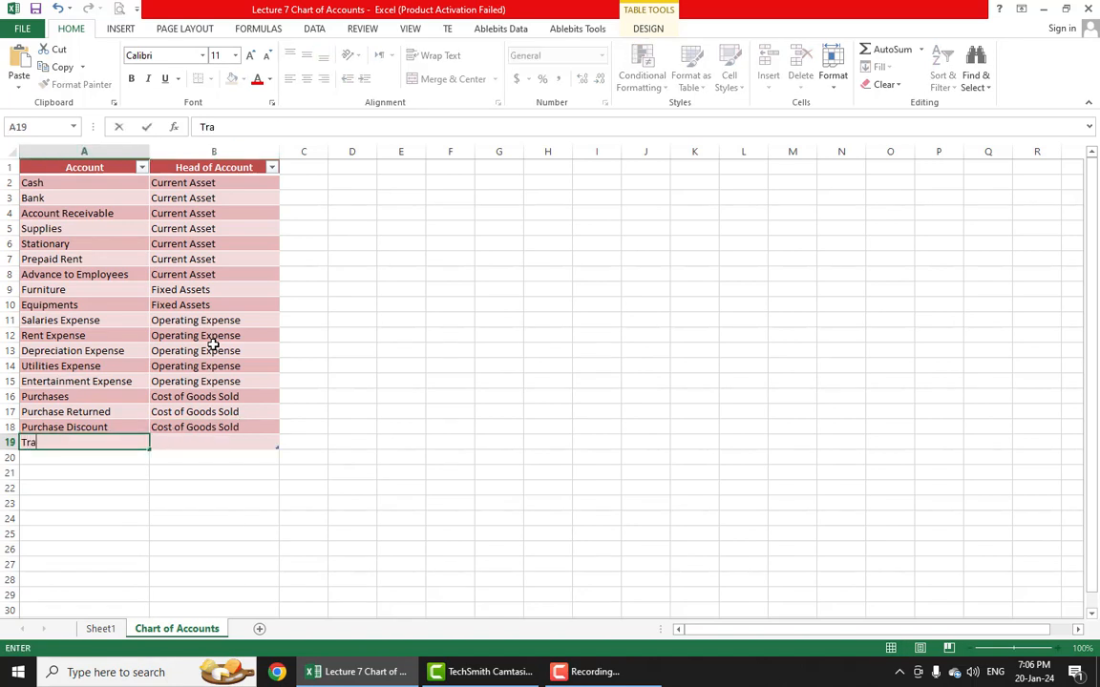
{"action": "type", "text": "nsportation"}
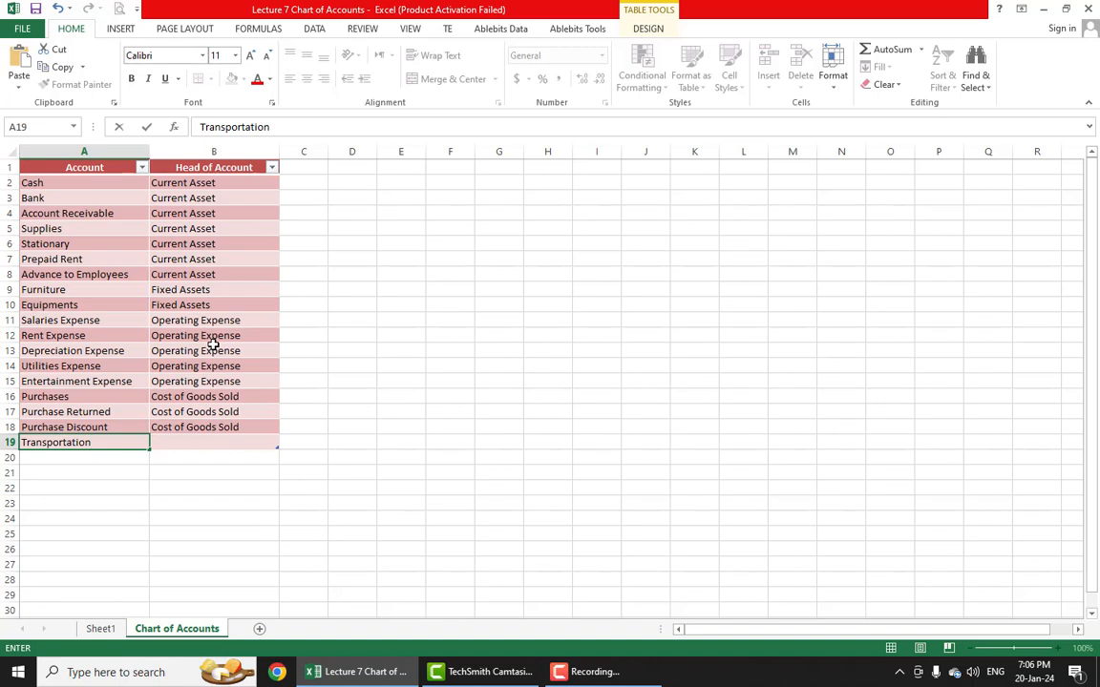
{"action": "type", "text": "-in"}
{"action": "key", "text": "Tab"}
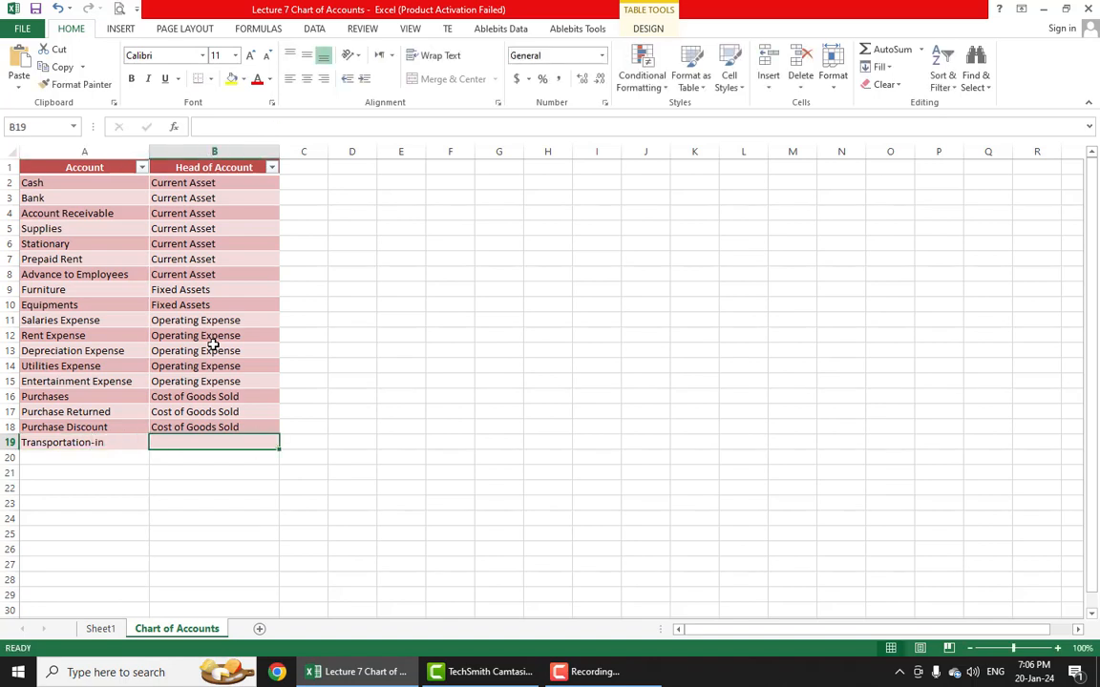
{"action": "type", "text": "Cost of Goods Sold"}
{"action": "key", "text": "Return"}
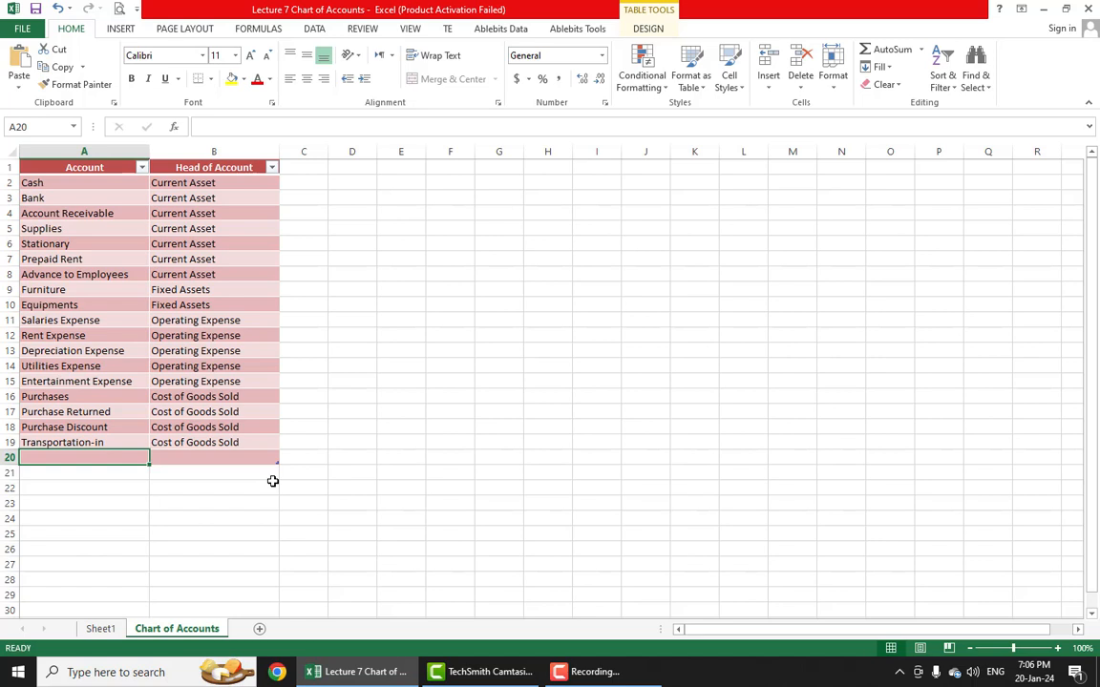
{"action": "type", "text": "Bnak L"}
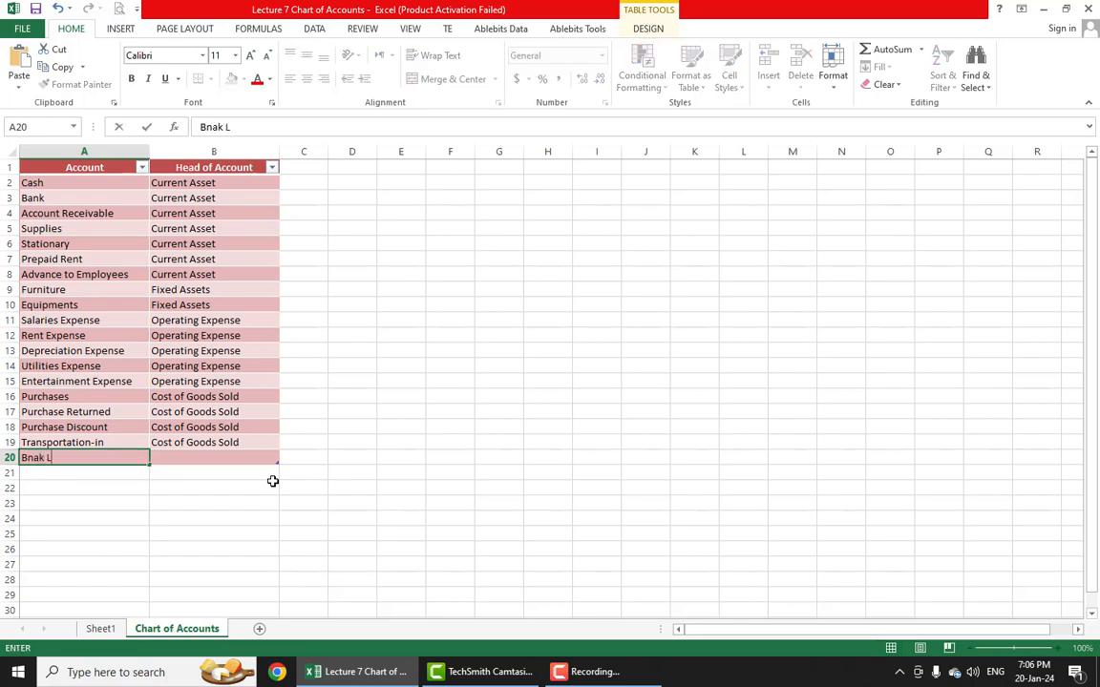
{"action": "key", "text": "BackSpace"}
{"action": "key", "text": "BackSpace"}
{"action": "key", "text": "BackSpace"}
{"action": "key", "text": "BackSpace"}
{"action": "key", "text": "BackSpace"}
{"action": "key", "text": "BackSpace"}
Add the account Accounts Payable in row 20, with Short Term Libility as its head of account
{"action": "type", "text": "Account "}
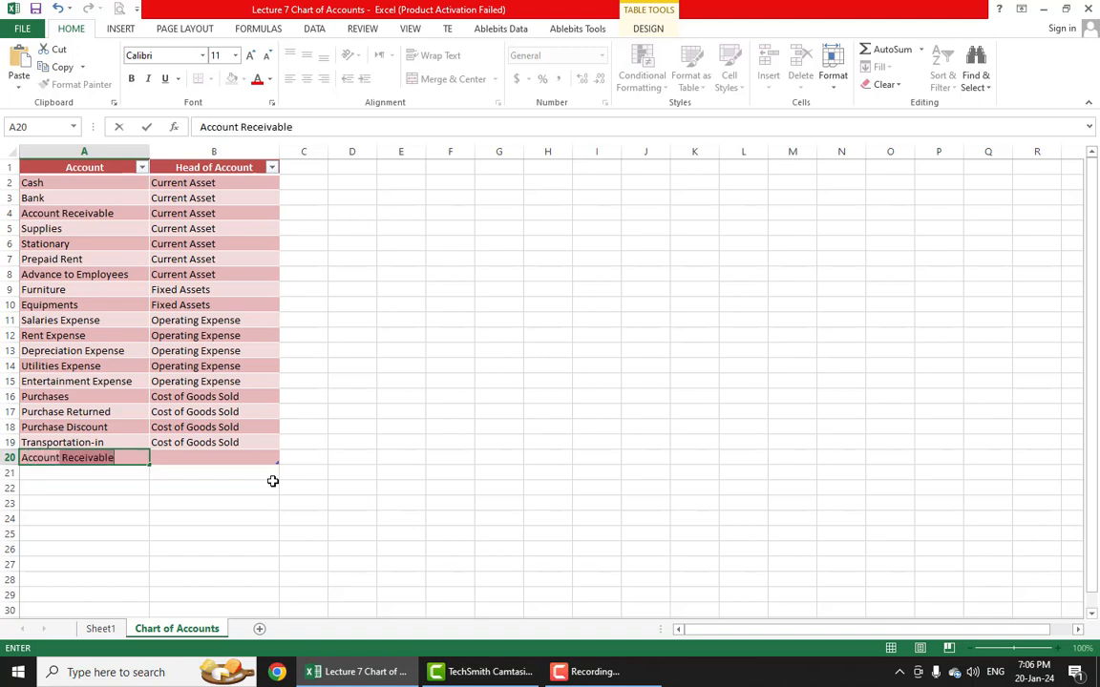
{"action": "type", "text": "s Pay"}
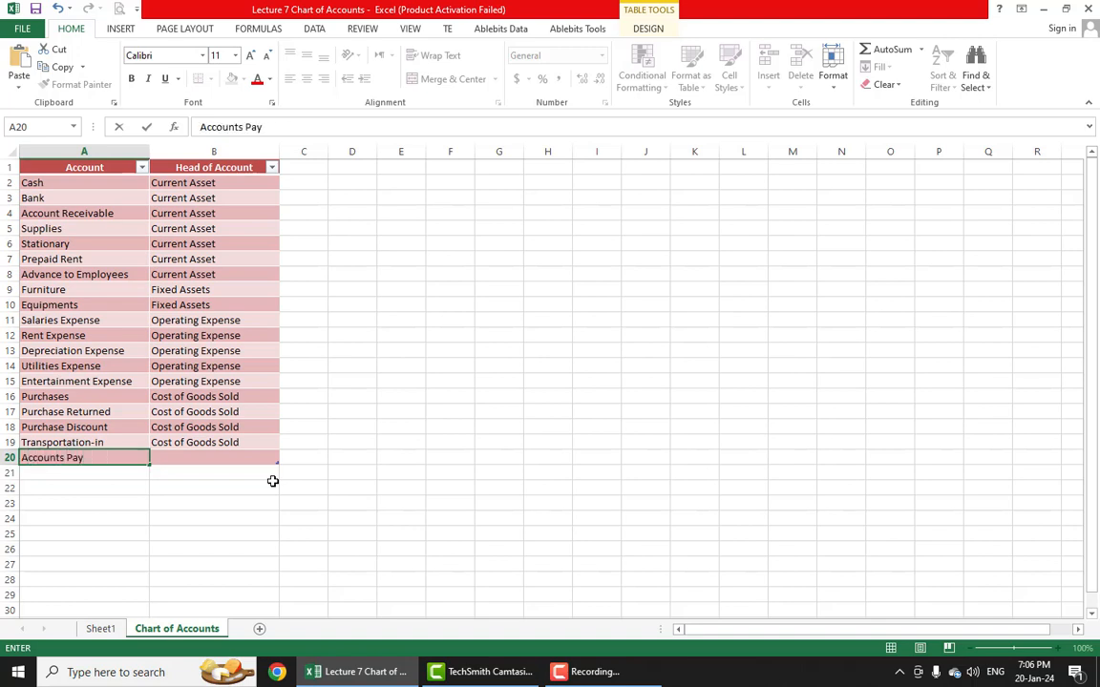
{"action": "type", "text": "ab;e"}
{"action": "key", "text": "BackSpace"}
{"action": "key", "text": "BackSpace"}
{"action": "type", "text": "le"}
{"action": "key", "text": "Tab"}
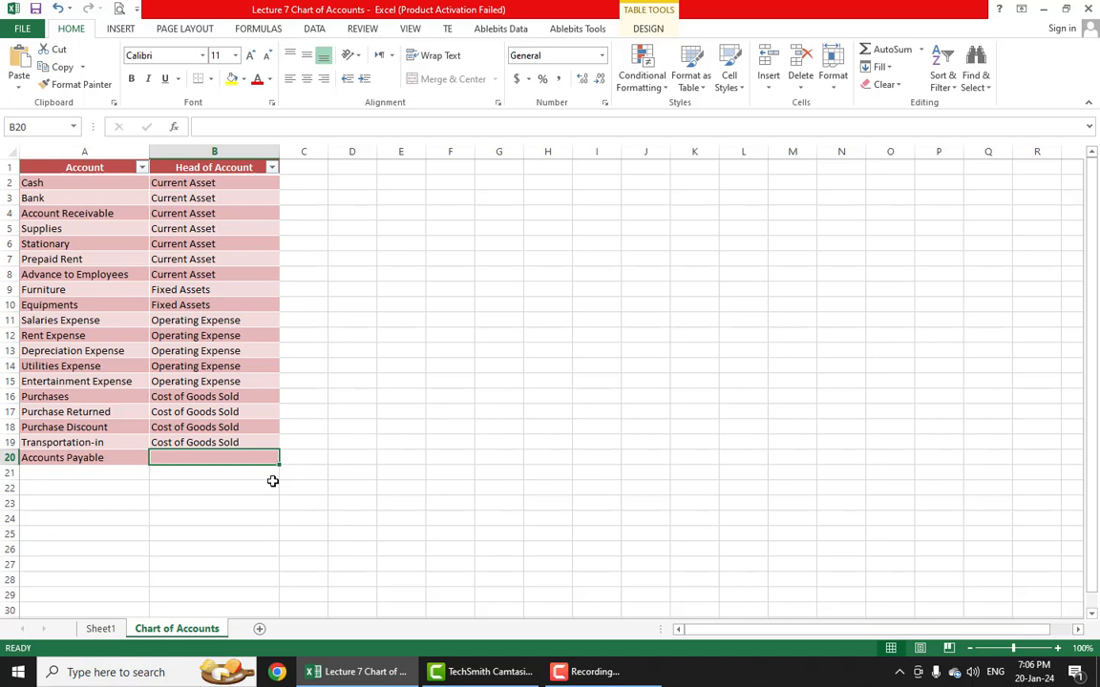
{"action": "type", "text": "Sh"}
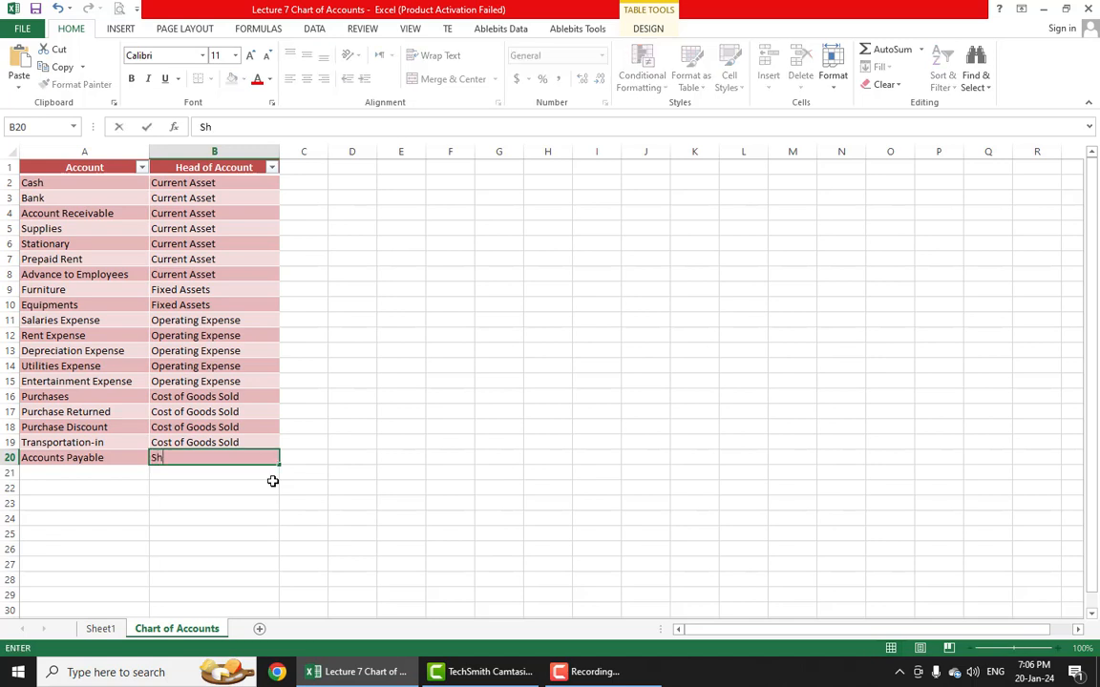
{"action": "type", "text": "ort Term Libility"}
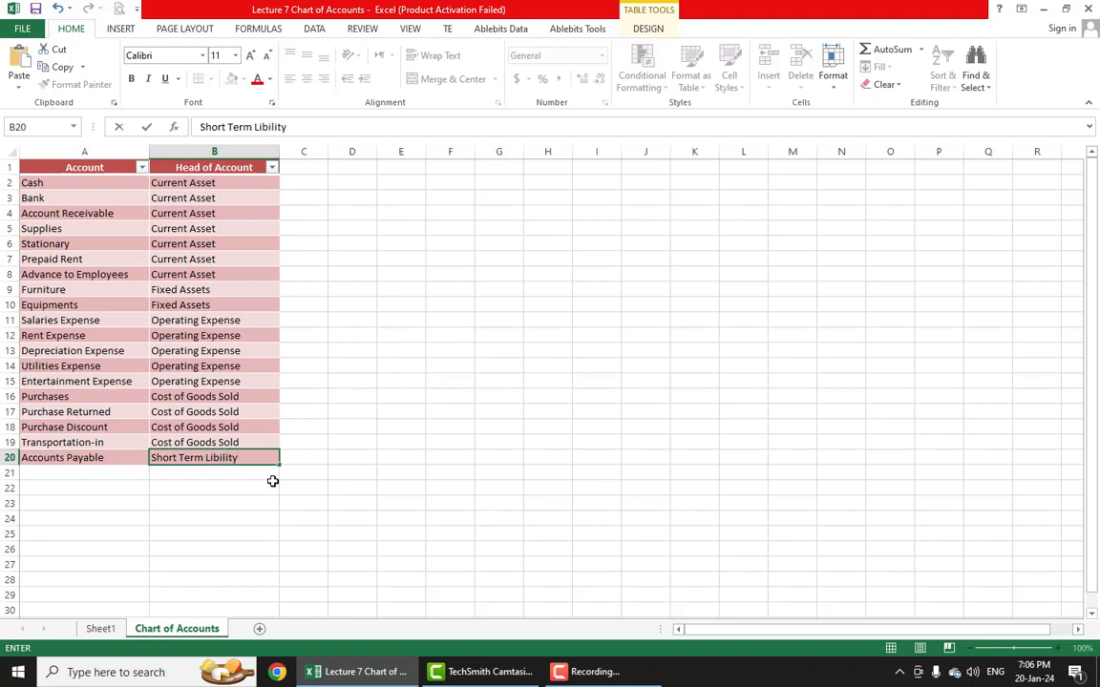
{"action": "key", "text": "ctrl+Return"}
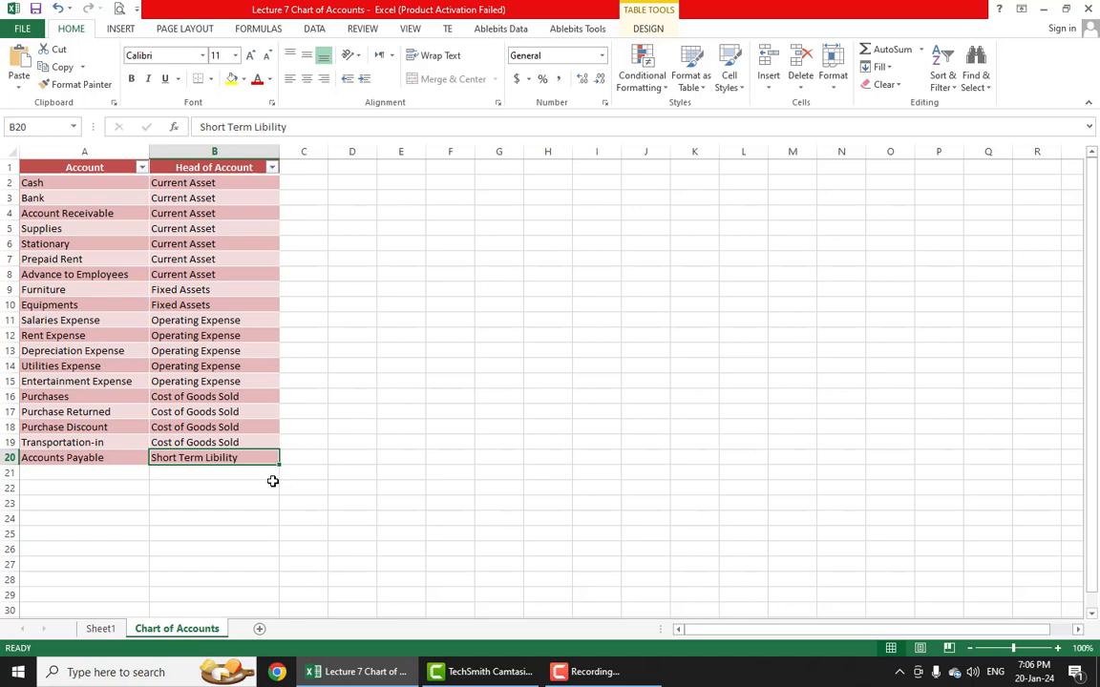
{"action": "key", "text": "Tab"}
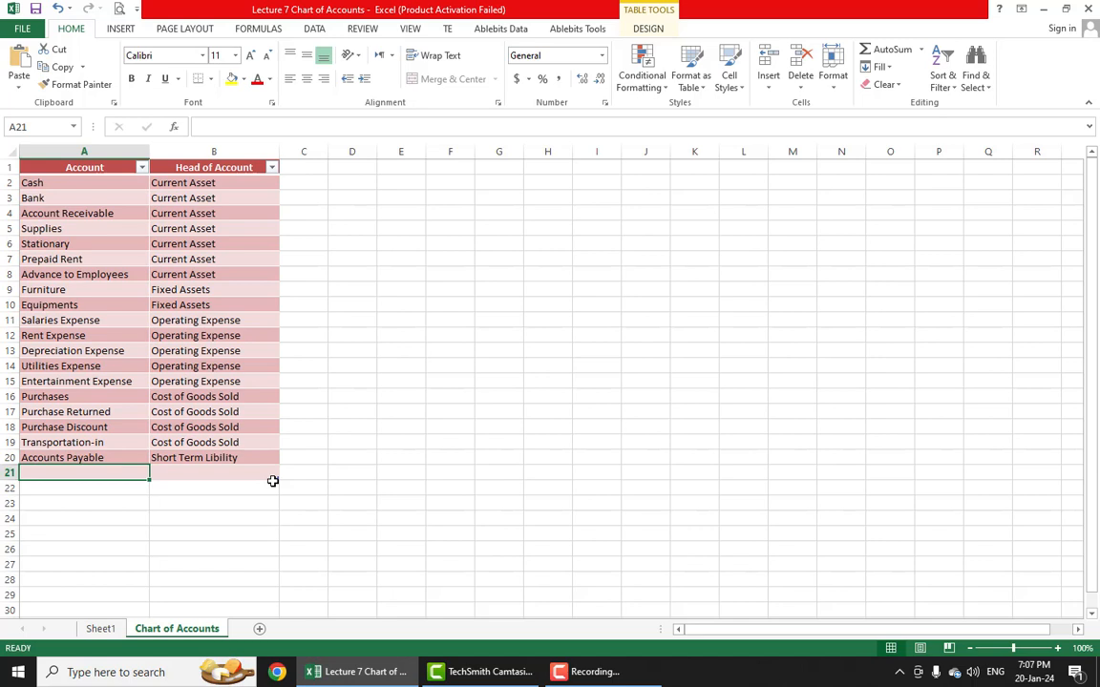
Add the account Salaries Payable in row 21, with Short Term Libility as its head of account
{"action": "type", "text": "Salaries Expense"}
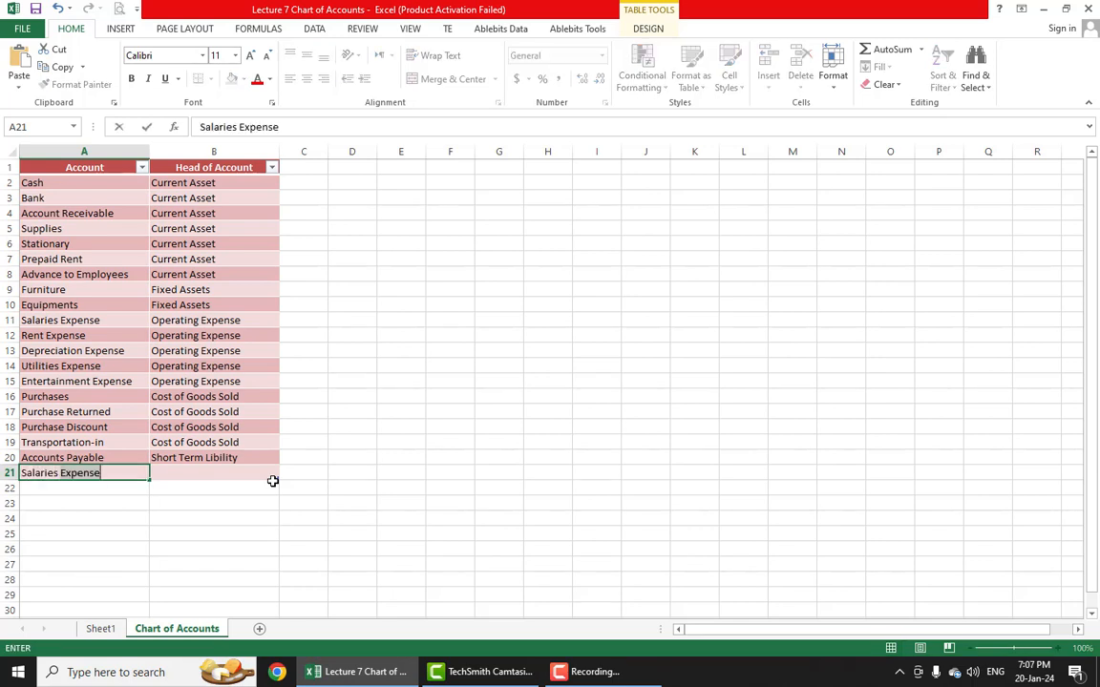
{"action": "key", "text": "BackSpace"}
{"action": "key", "text": "BackSpace"}
{"action": "key", "text": "BackSpace"}
{"action": "key", "text": "BackSpace"}
{"action": "key", "text": "BackSpace"}
{"action": "key", "text": "BackSpace"}
{"action": "key", "text": "BackSpace"}
{"action": "type", "text": "Payable"}
{"action": "key", "text": "Tab"}
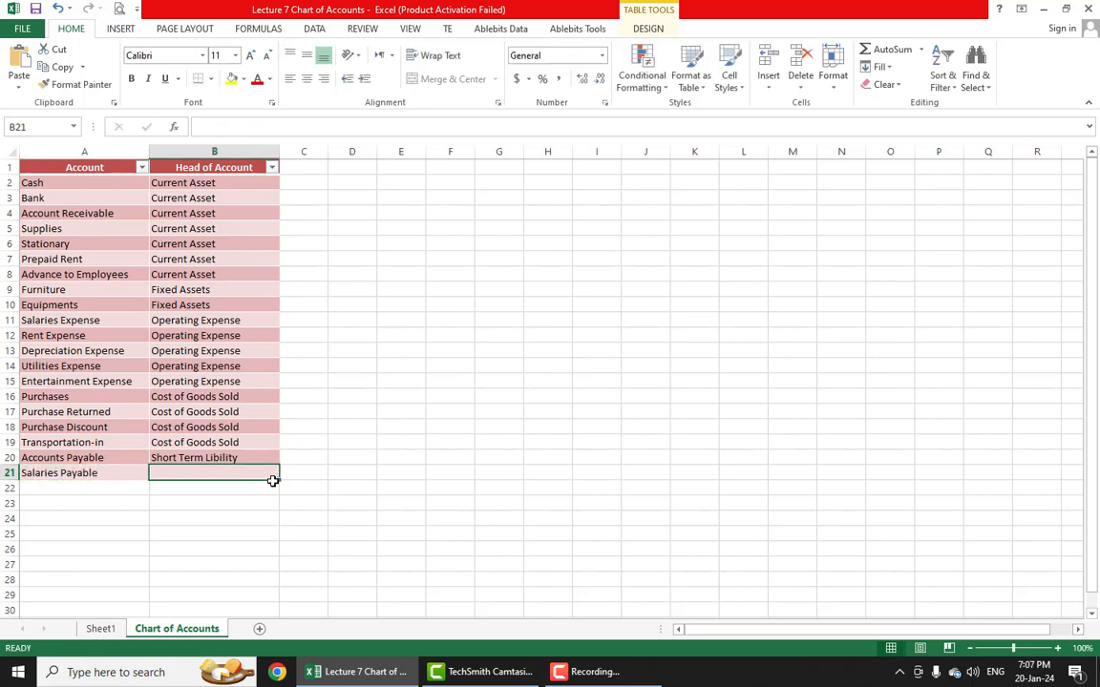
{"action": "type", "text": "Short Term Libility"}
{"action": "key", "text": "Tab"}
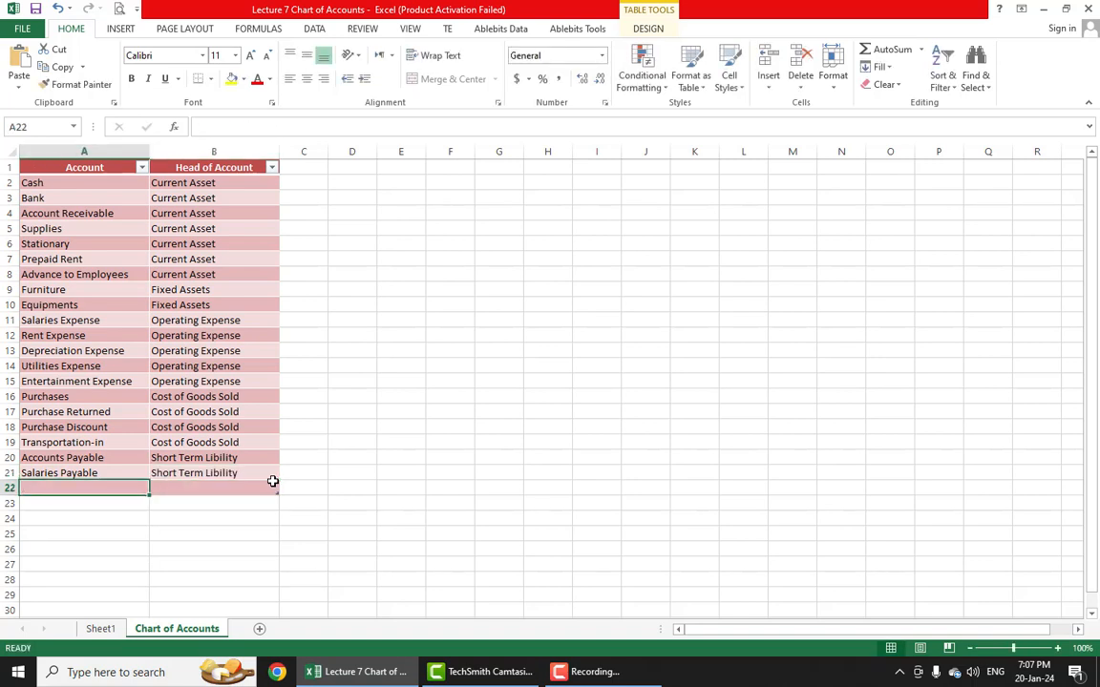
Add the account Bills Payable in row 22, with Short Term Libility as its head of account
{"action": "type", "text": "Bills "}
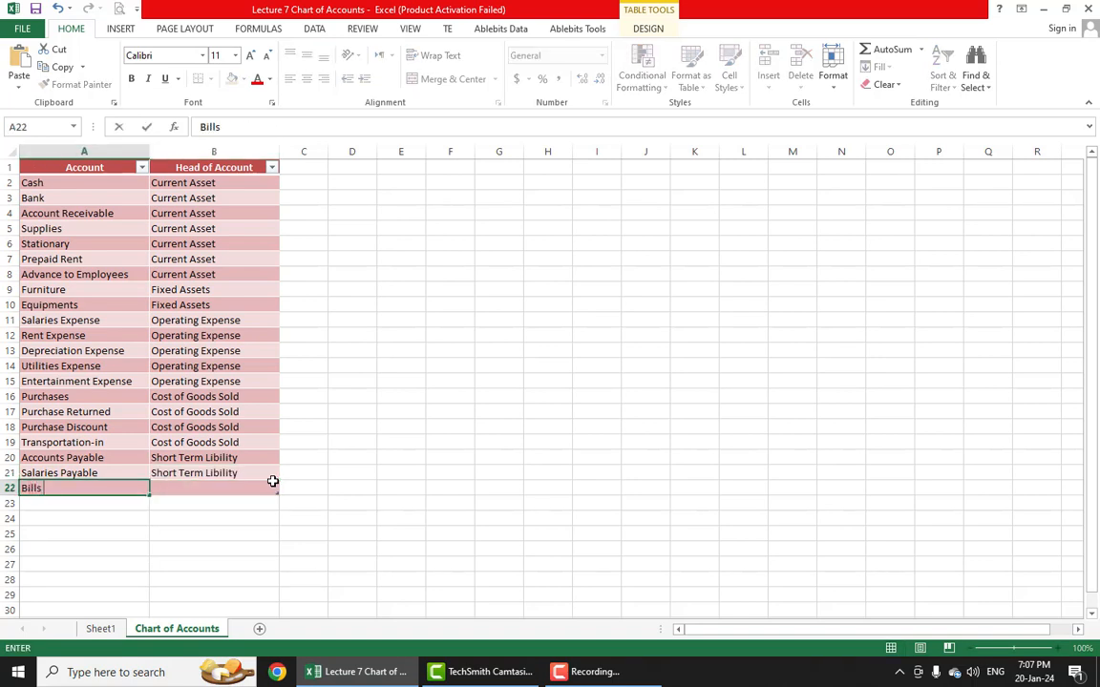
{"action": "type", "text": "Payable"}
{"action": "key", "text": "Tab"}
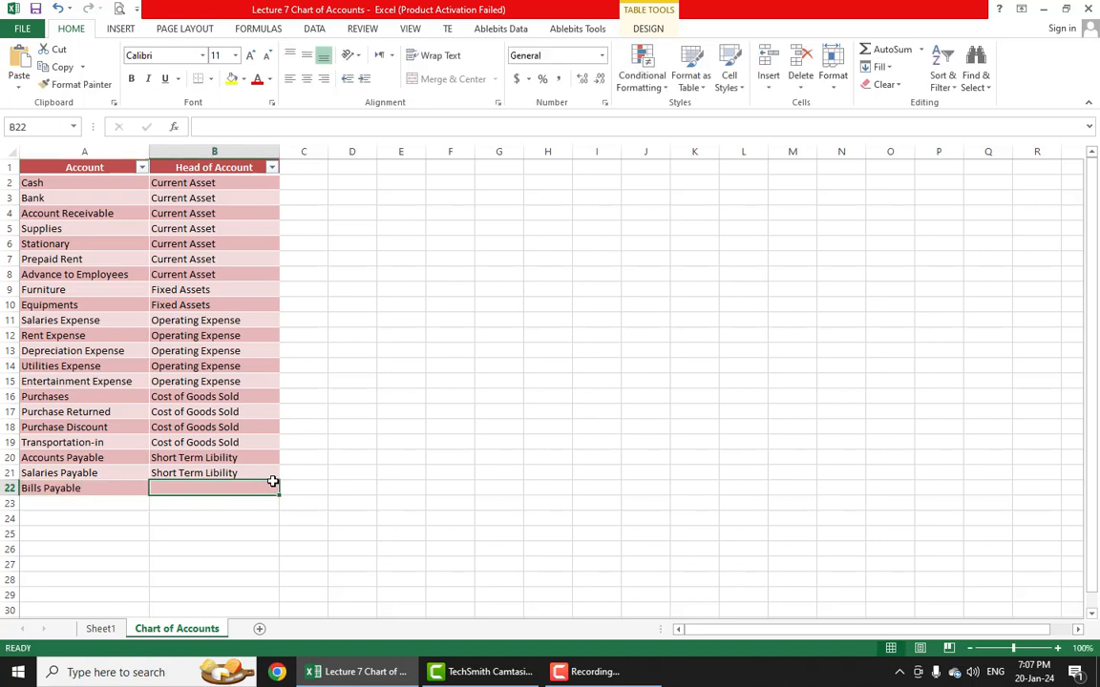
{"action": "type", "text": "Short Term Libility"}
{"action": "key", "text": "Return"}
Add the account Unearned Income in row 23, with Short Term Libility as its head of account
{"action": "type", "text": "Unearned"}
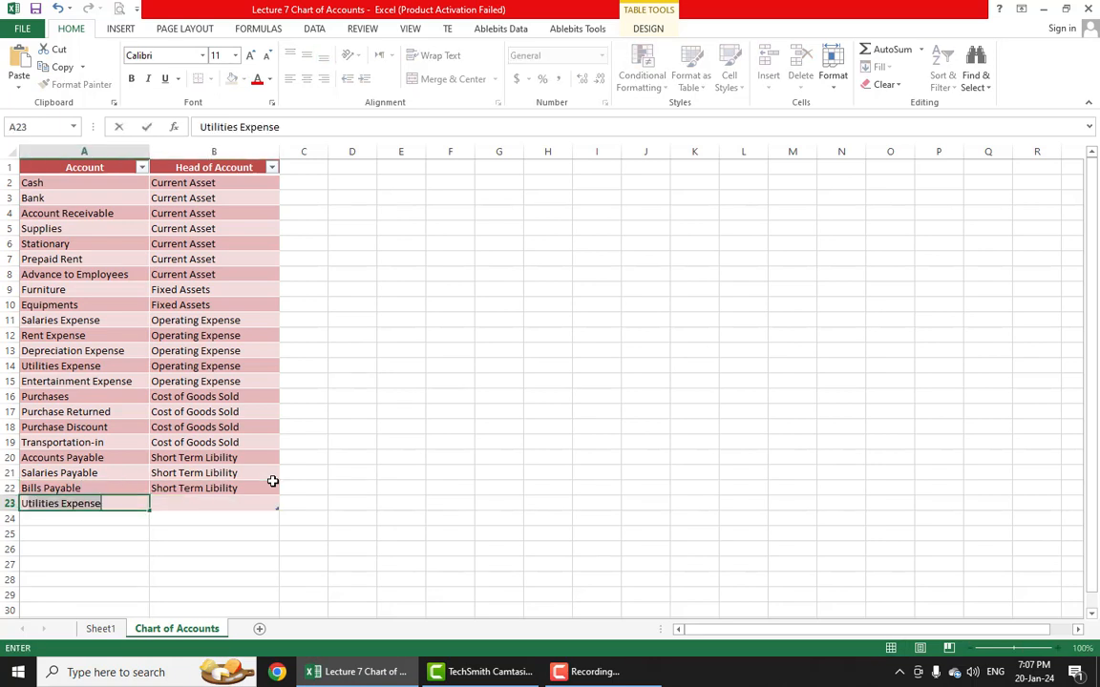
{"action": "type", "text": " I"}
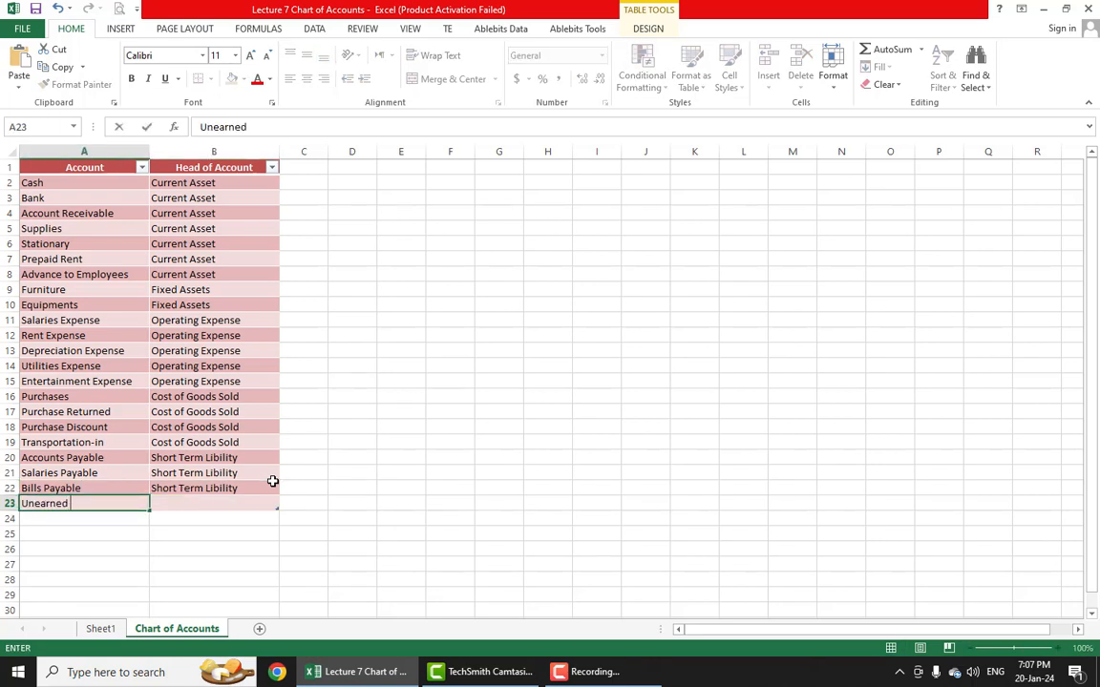
{"action": "type", "text": "ncome"}
{"action": "key", "text": "ctrl+Return"}
{"action": "key", "text": "Tab"}
{"action": "type", "text": "S"}
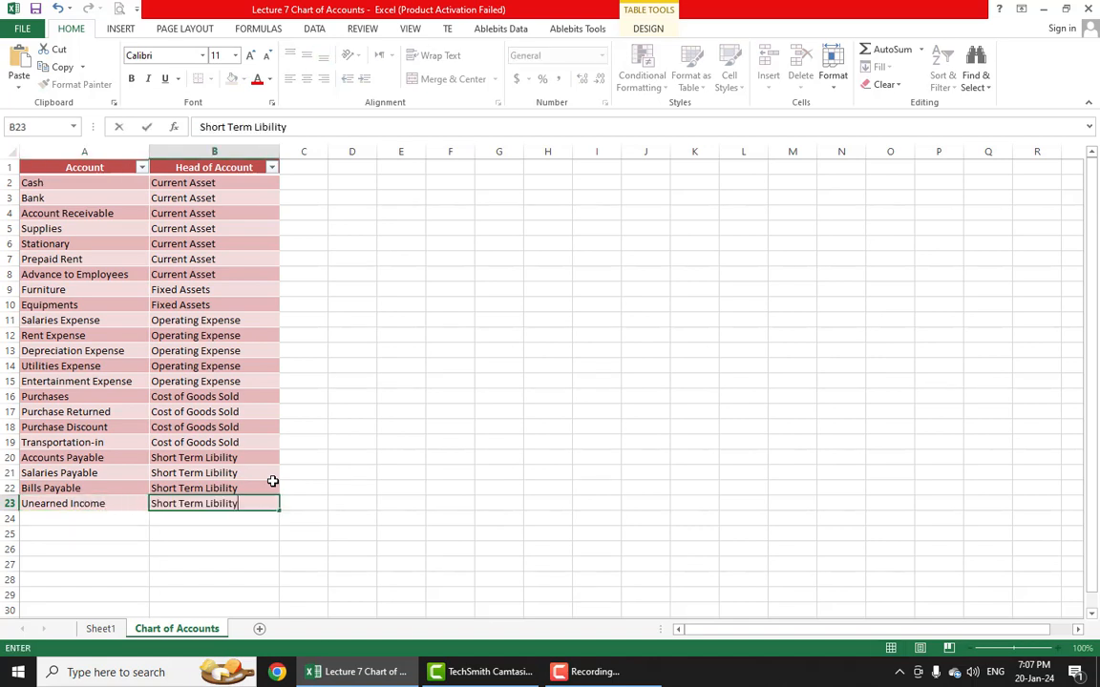
{"action": "key", "text": "Return"}
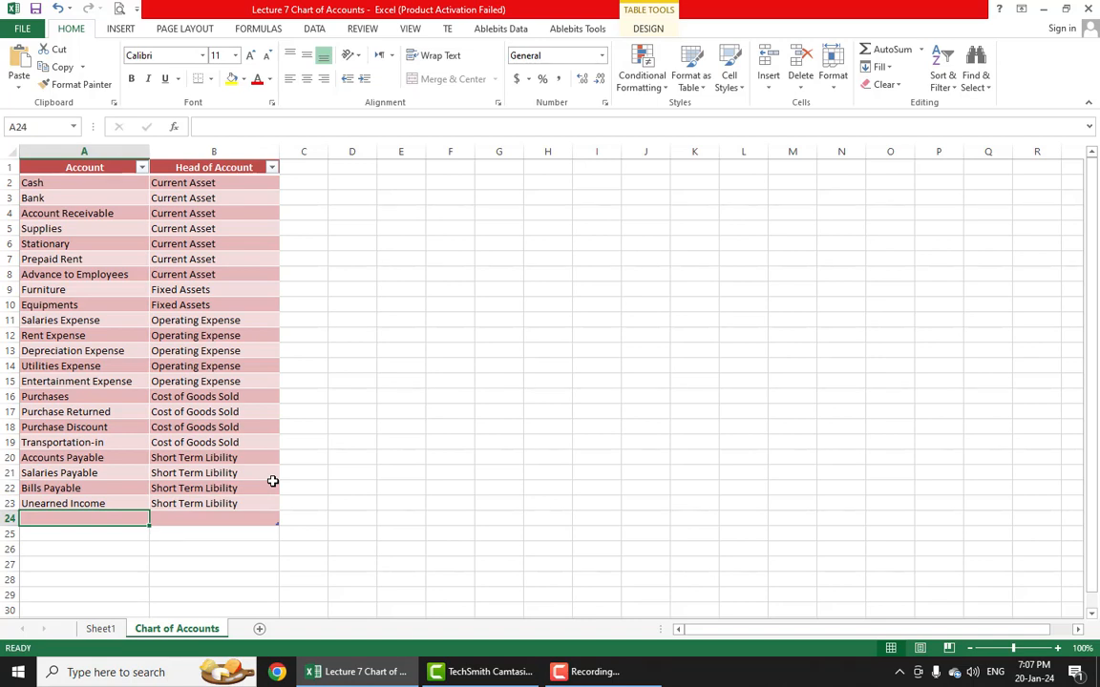
Add the account Bank Loan in row 24, with Short Term Libility as its head of account
{"action": "type", "text": "Bank "}
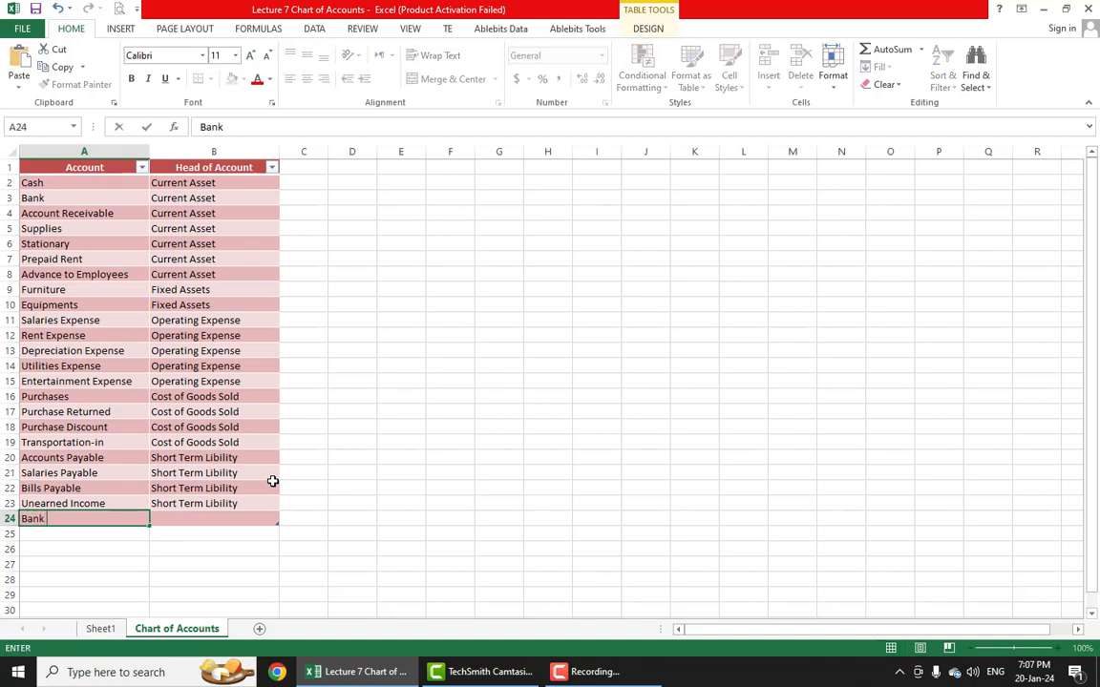
{"action": "type", "text": "Loan"}
{"action": "key", "text": "Tab"}
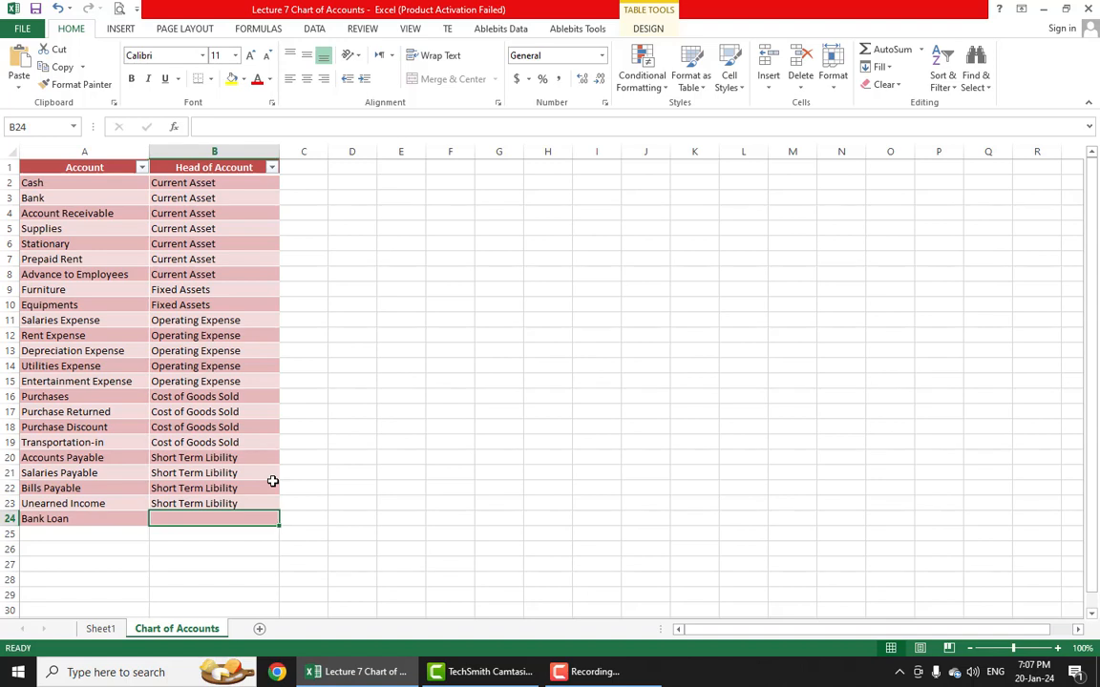
{"action": "type", "text": "Short Term Libility"}
{"action": "key", "text": "Return"}
Add the account Notes Payable in row 25, filling its head of account from the Bank Loan row above
{"action": "type", "text": "Note"}
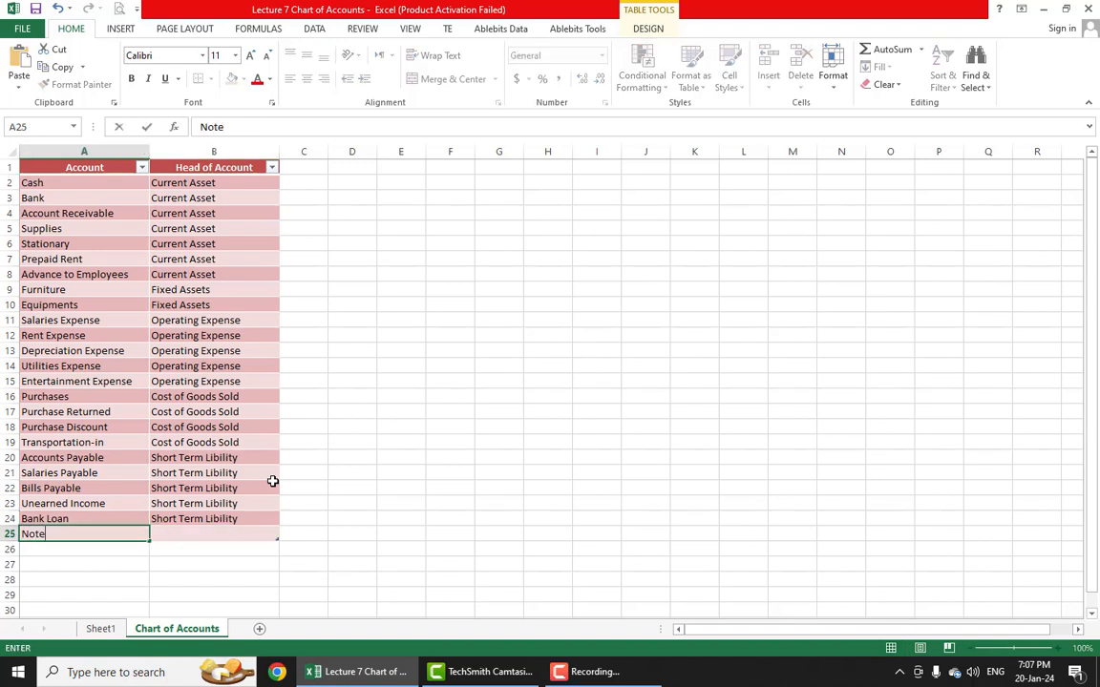
{"action": "type", "text": "s Payable"}
{"action": "key", "text": "Tab"}
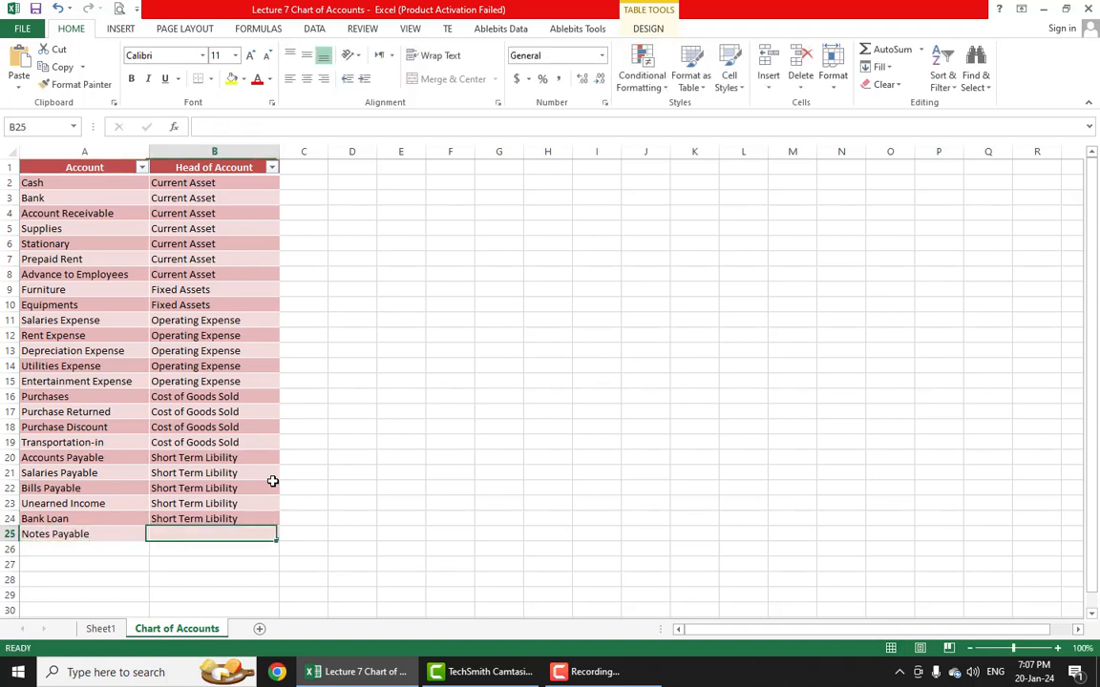
{"action": "key", "text": "ctrl+d"}
Change the head of account for Bank Loan in row 24 to Long Term Libility
{"action": "key", "text": "Up"}
{"action": "key", "text": "F2"}
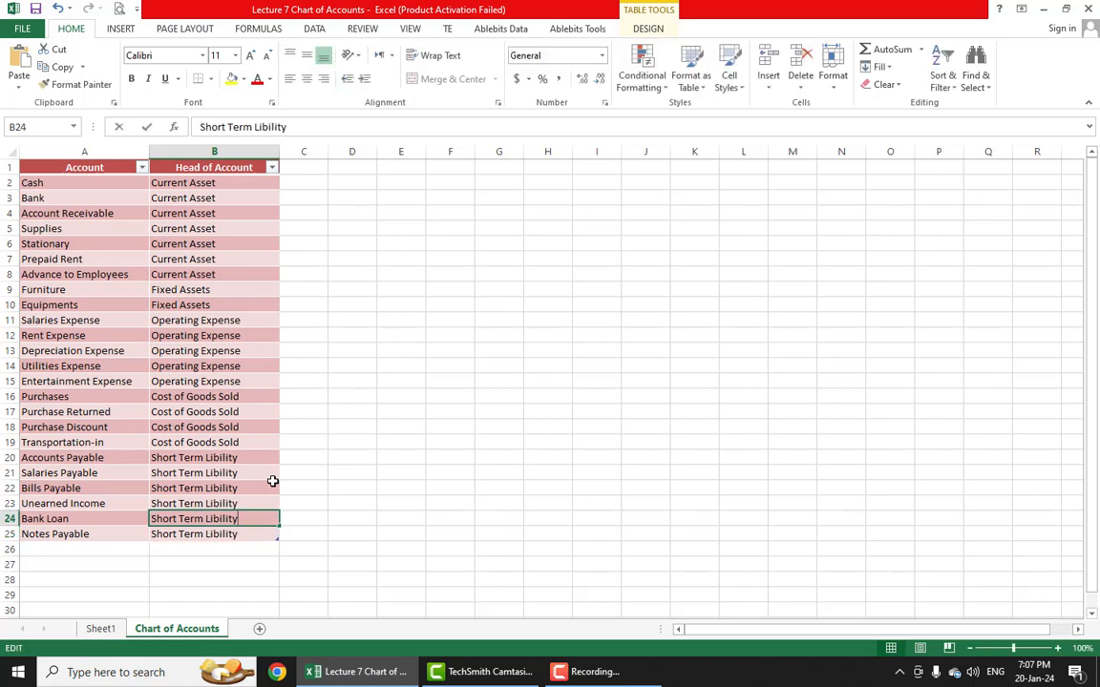
{"action": "key", "text": "ctrl+Left"}
{"action": "key", "text": "ctrl+Left"}
{"action": "key", "text": "ctrl+Left"}
{"action": "key", "text": "shift+Right"}
{"action": "key", "text": "shift+Right"}
{"action": "key", "text": "shift+Right"}
{"action": "key", "text": "shift+Right"}
{"action": "key", "text": "shift+Right"}
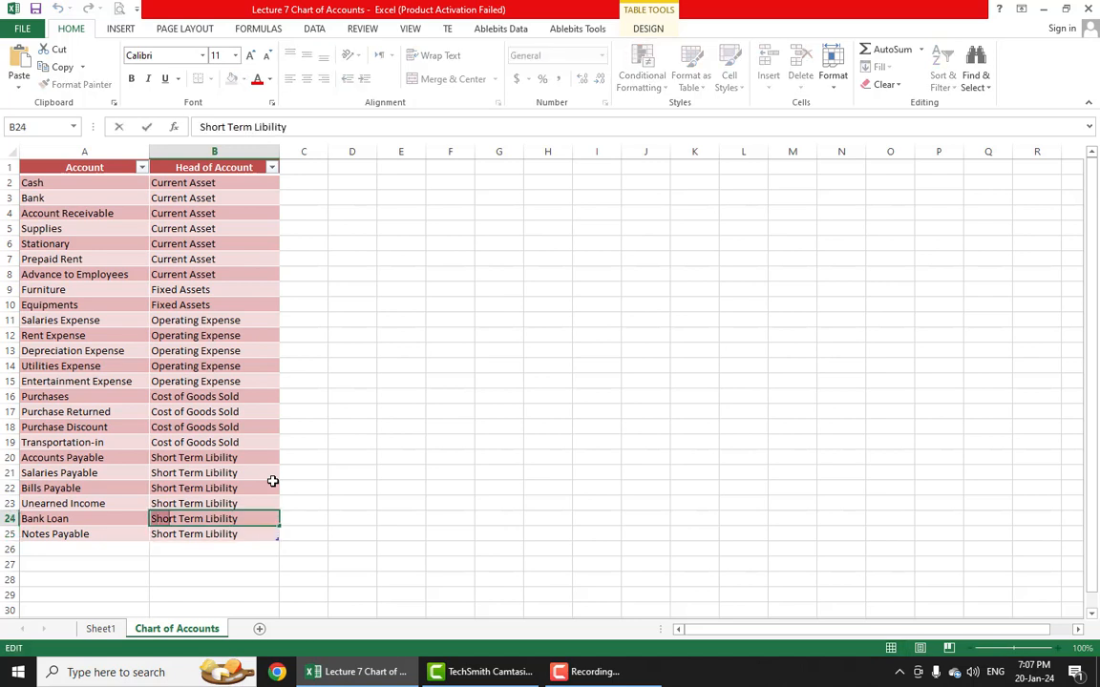
{"action": "type", "text": "Long"}
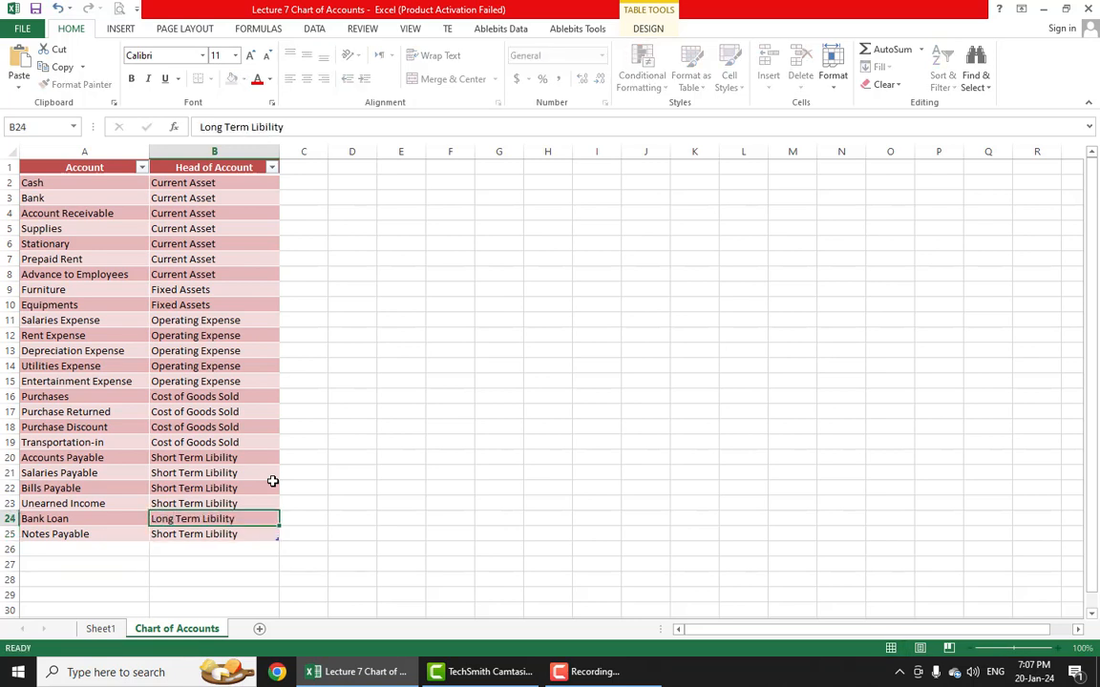
{"action": "key", "text": "ctrl+Return"}
Set the head of account for Notes Payable in row 25 to Long Term Libility
{"action": "key", "text": "Down"}
{"action": "type", "text": "L"}
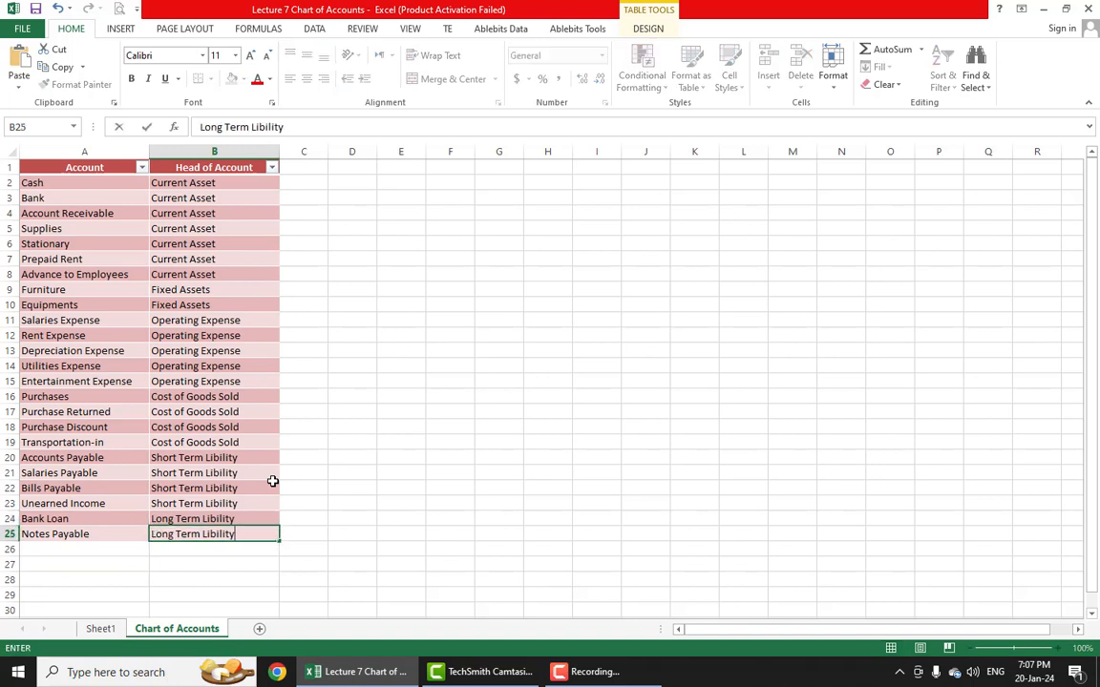
{"action": "key", "text": "ctrl+Return"}
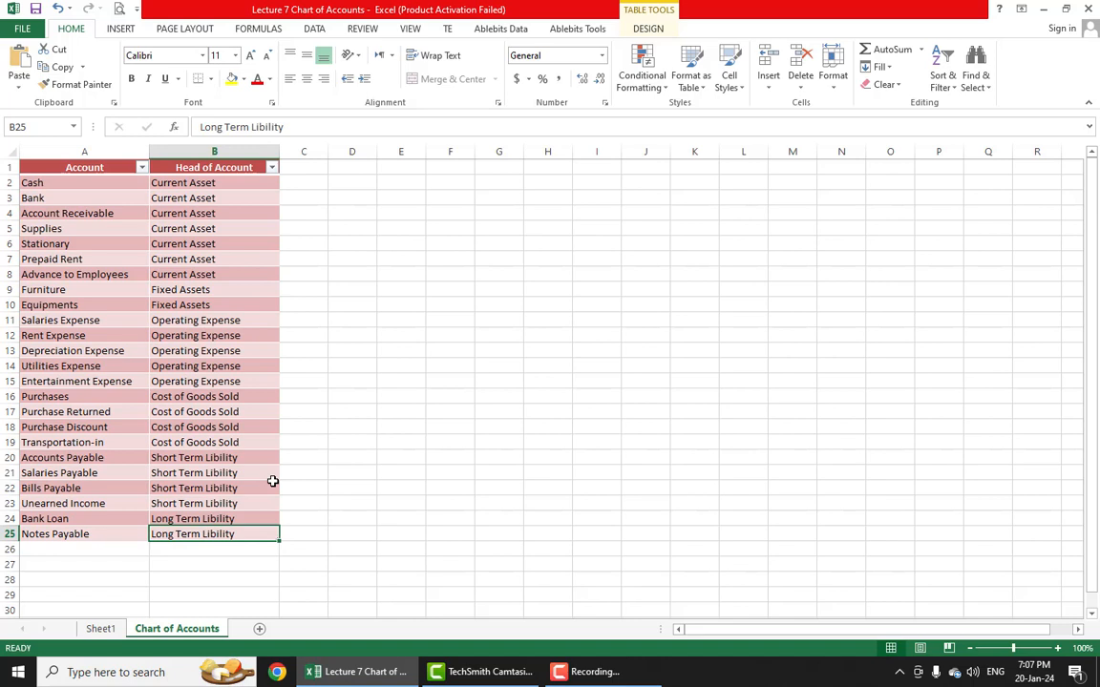
Add the account Sales in row 26, with Revenue as its head of account
{"action": "key", "text": "Tab"}
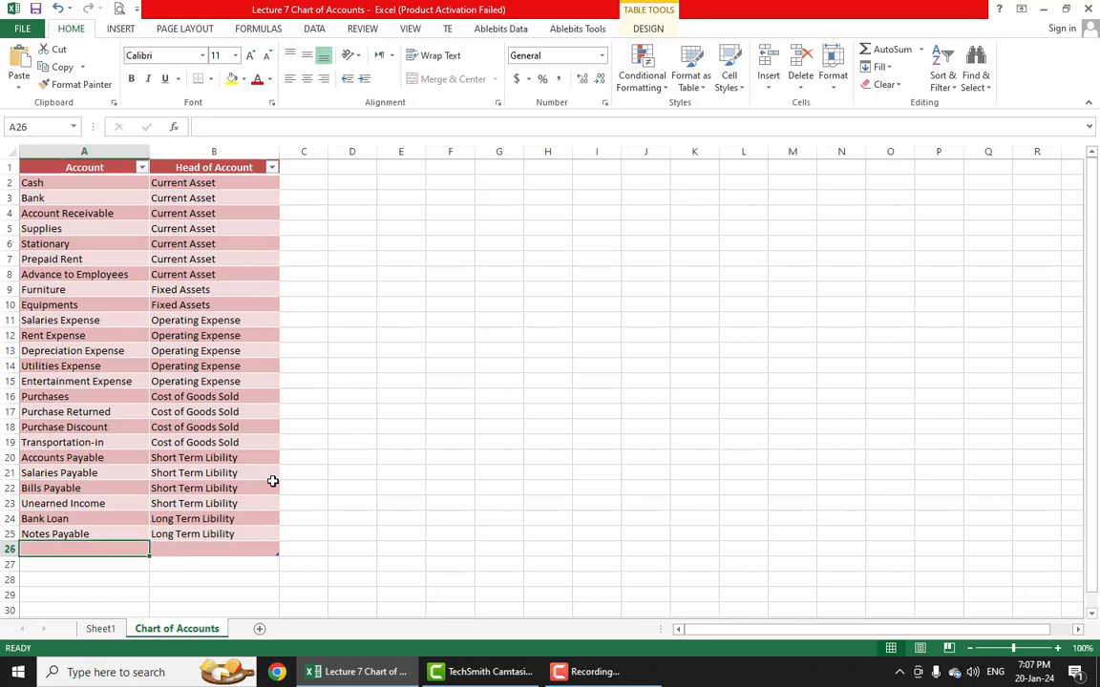
{"action": "type", "text": "Sales"}
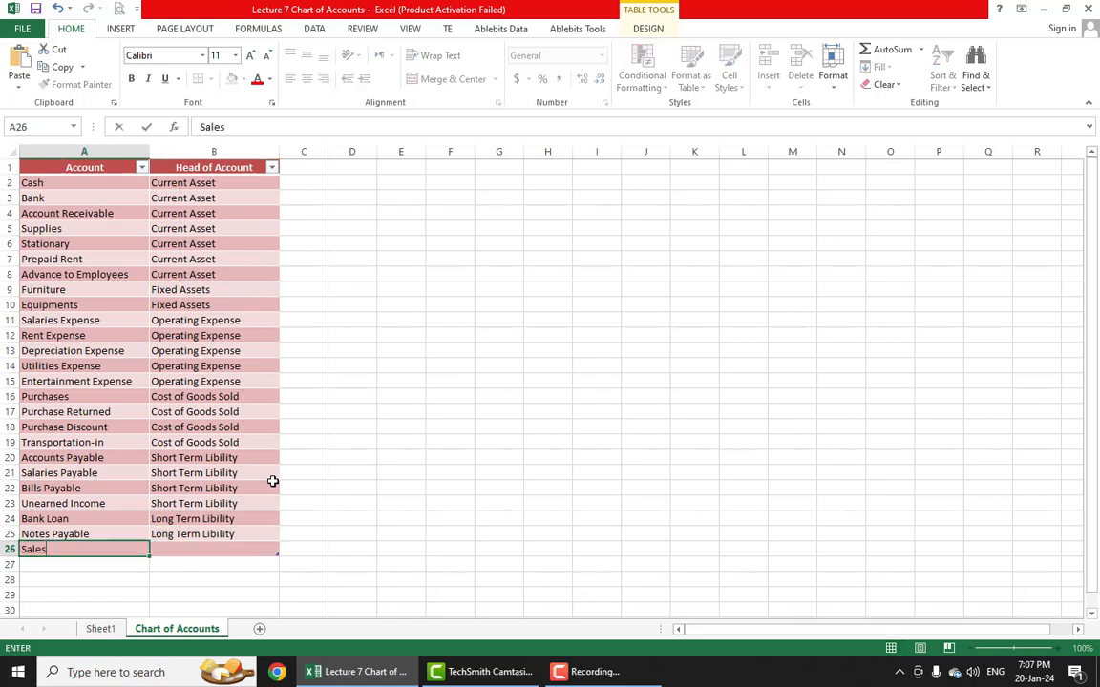
{"action": "key", "text": "Tab"}
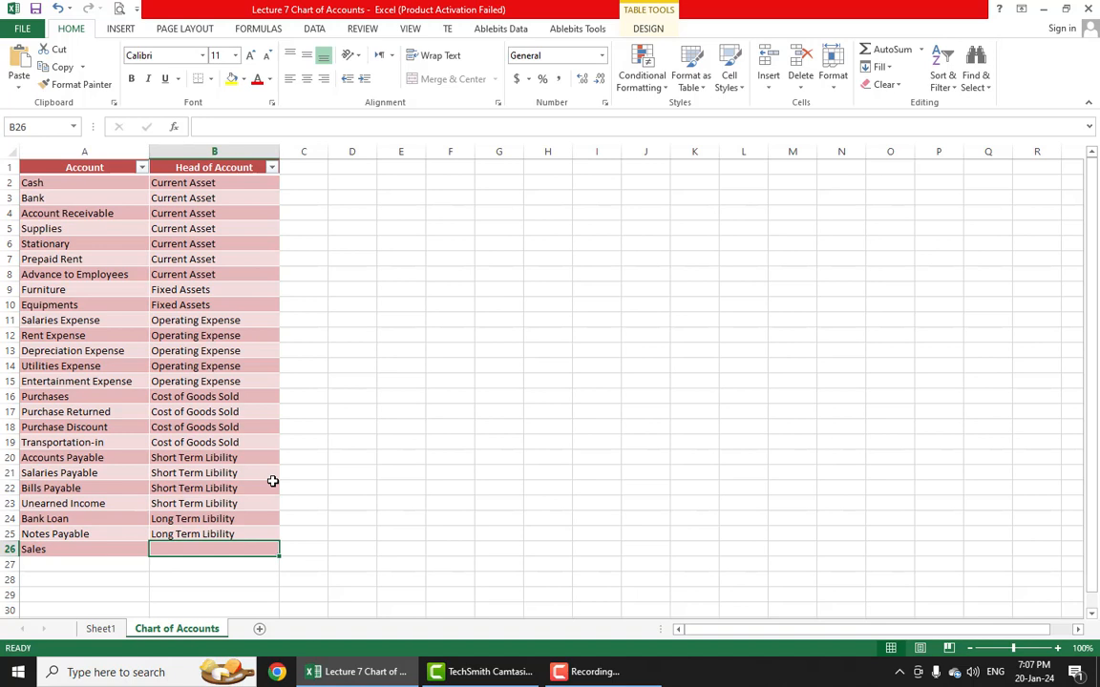
{"action": "type", "text": "Revenue"}
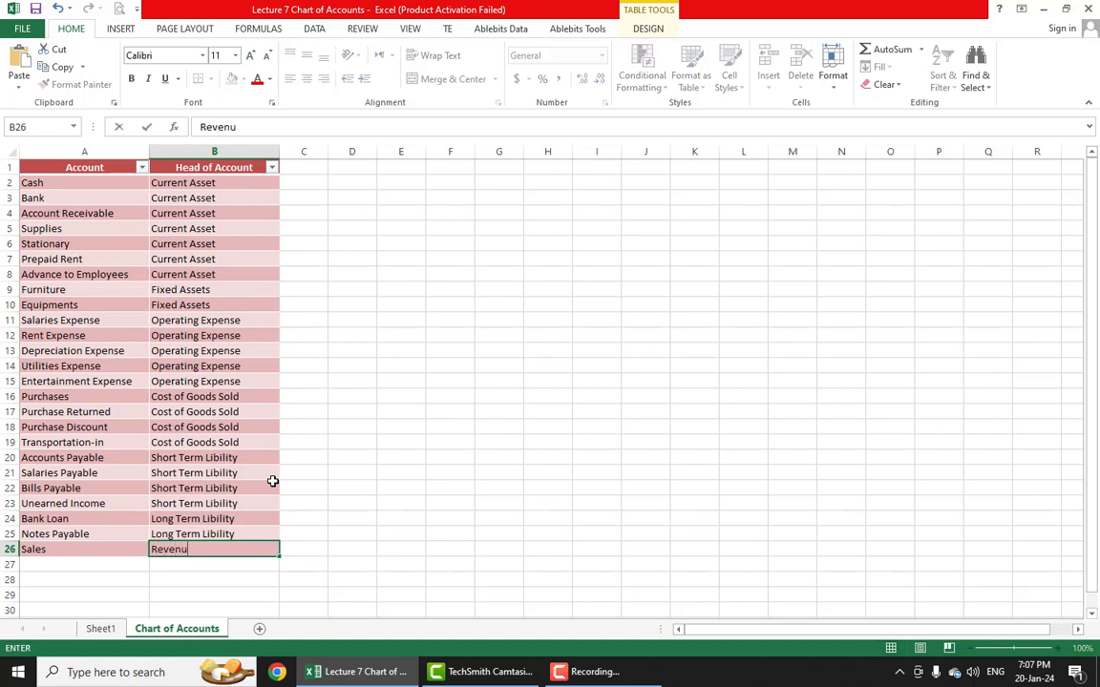
{"action": "key", "text": "Tab"}
Add the account Sales Return in row 27, with Revenue as its head of account
{"action": "type", "text": "Sales "}
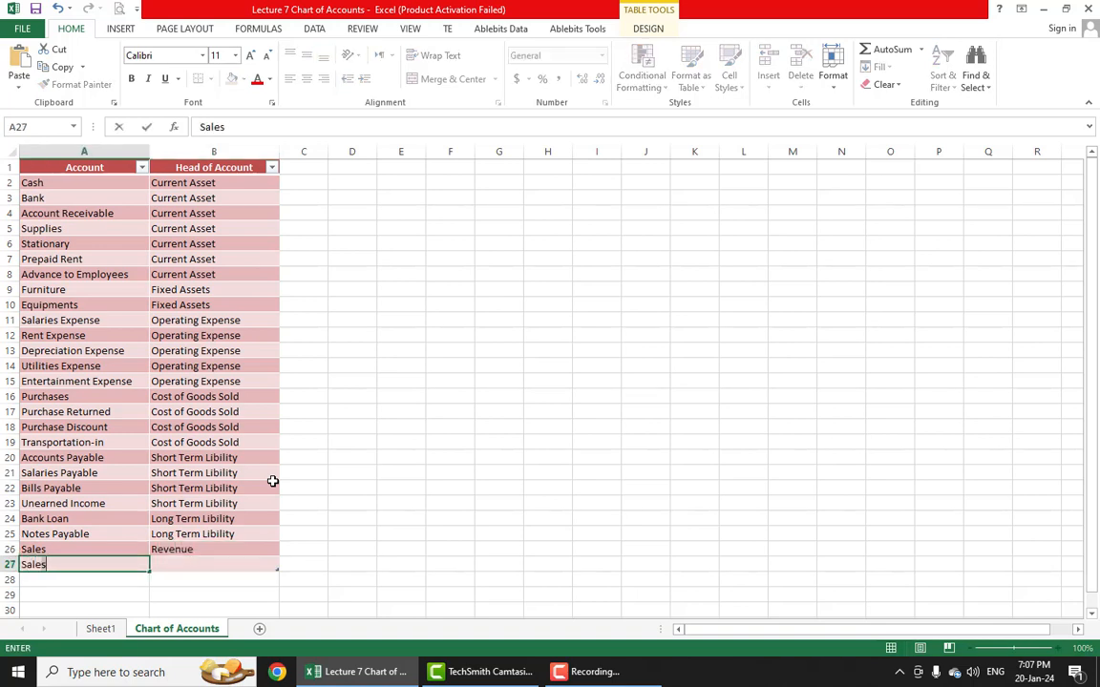
{"action": "type", "text": "D"}
{"action": "key", "text": "BackSpace"}
{"action": "type", "text": "Return"}
{"action": "key", "text": "Tab"}
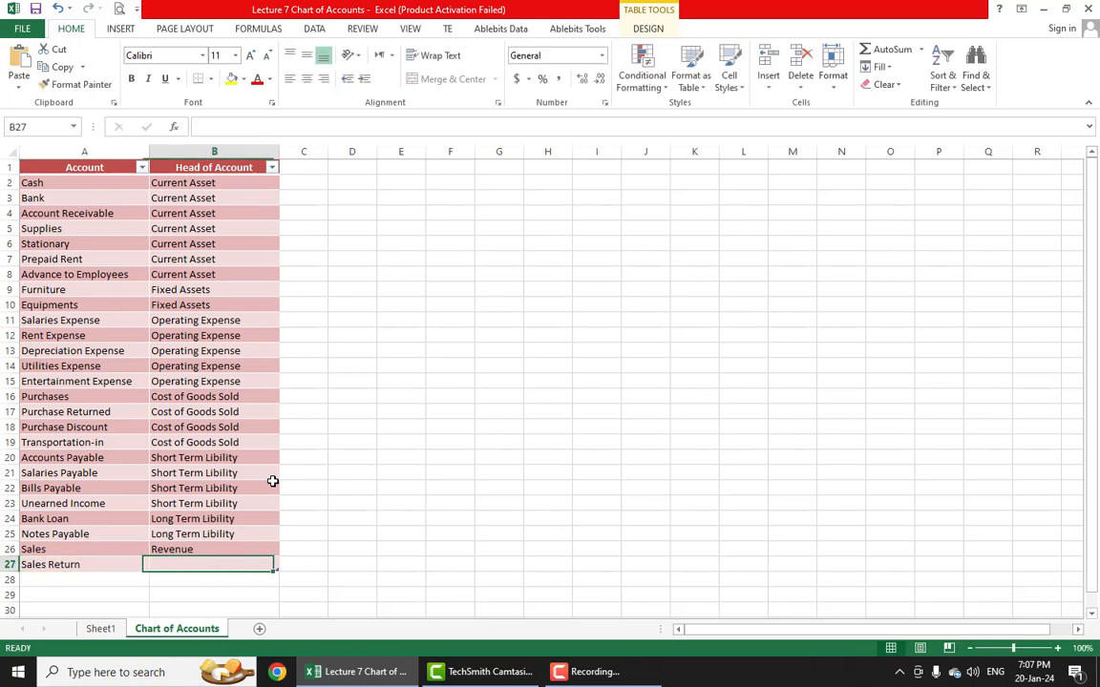
{"action": "type", "text": "Revenue"}
{"action": "key", "text": "Return"}
Add the account Sales Discount in row 28, with Revenue as its head of account
{"action": "type", "text": "Salwe"}
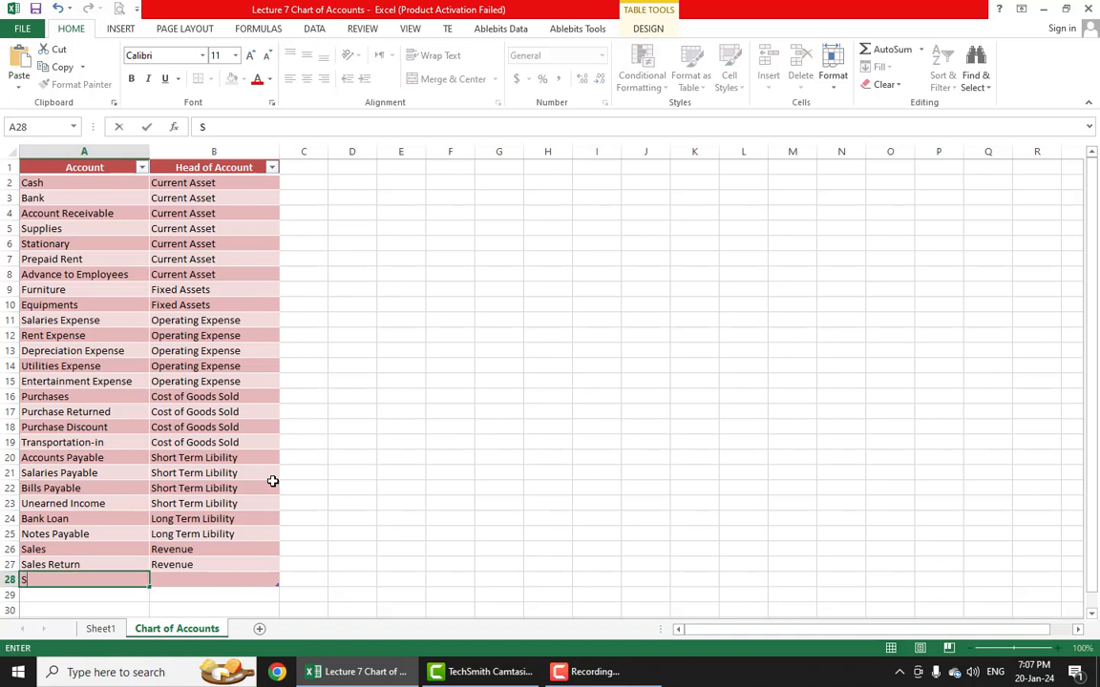
{"action": "key", "text": "BackSpace"}
{"action": "key", "text": "BackSpace"}
{"action": "type", "text": "es Discount"}
{"action": "key", "text": "Tab"}
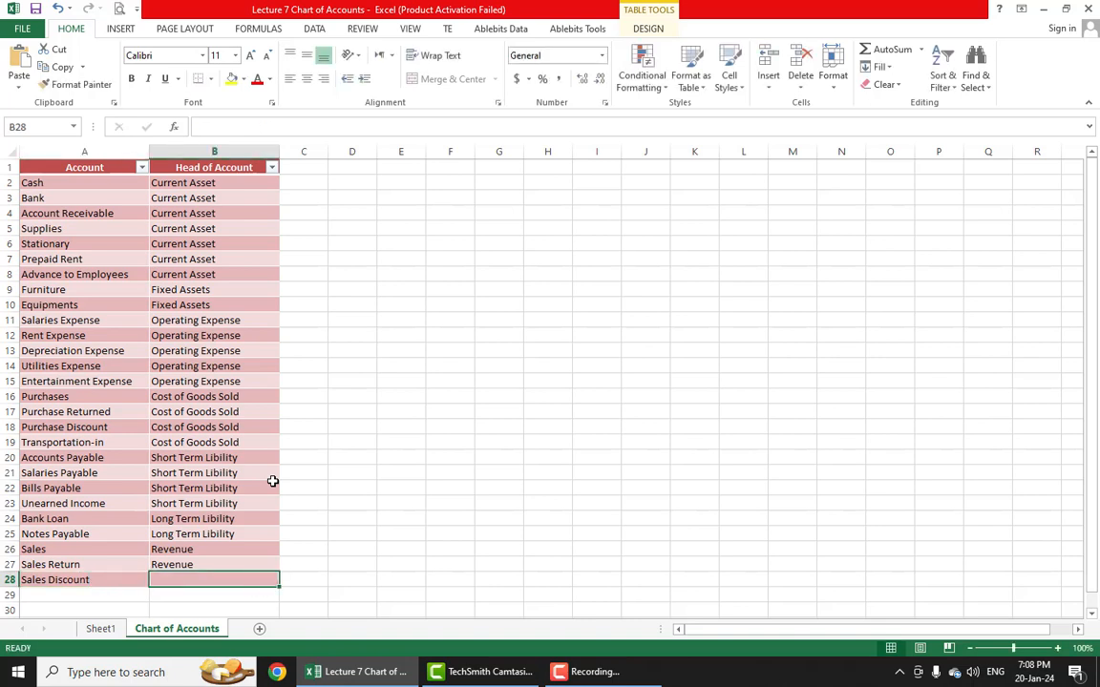
{"action": "type", "text": "R"}
{"action": "key", "text": "Return"}
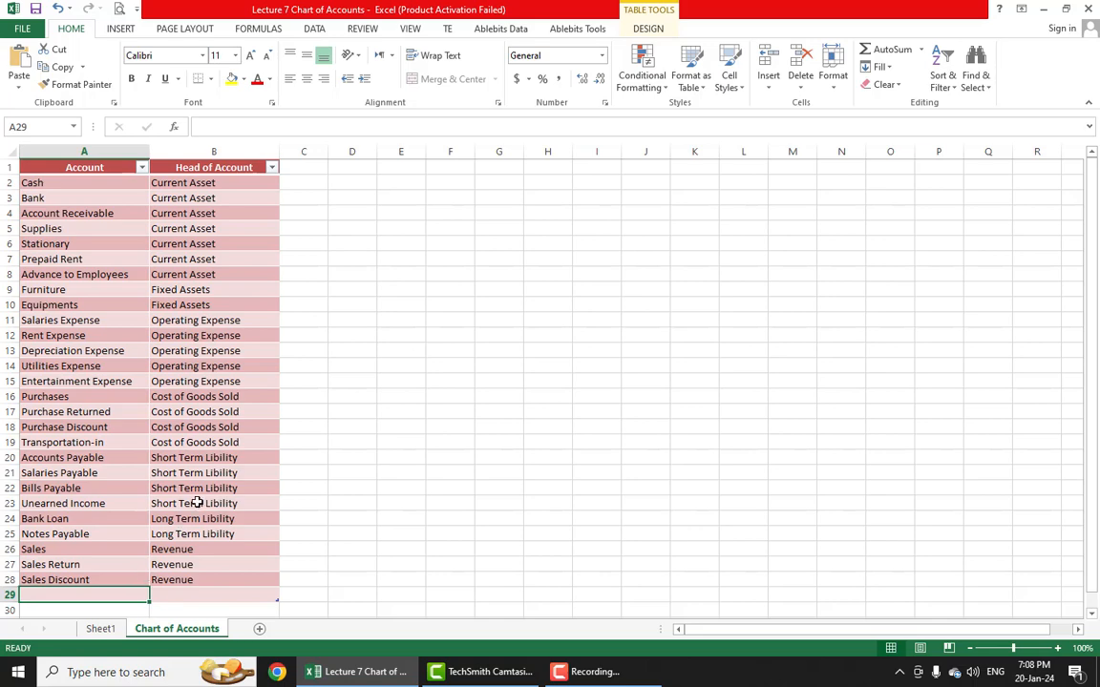
Add the account Capital in row 29, with Equity as its head of account
{"action": "scroll", "coordinate": [196, 497], "scroll_direction": "down", "scroll_amount": 2}
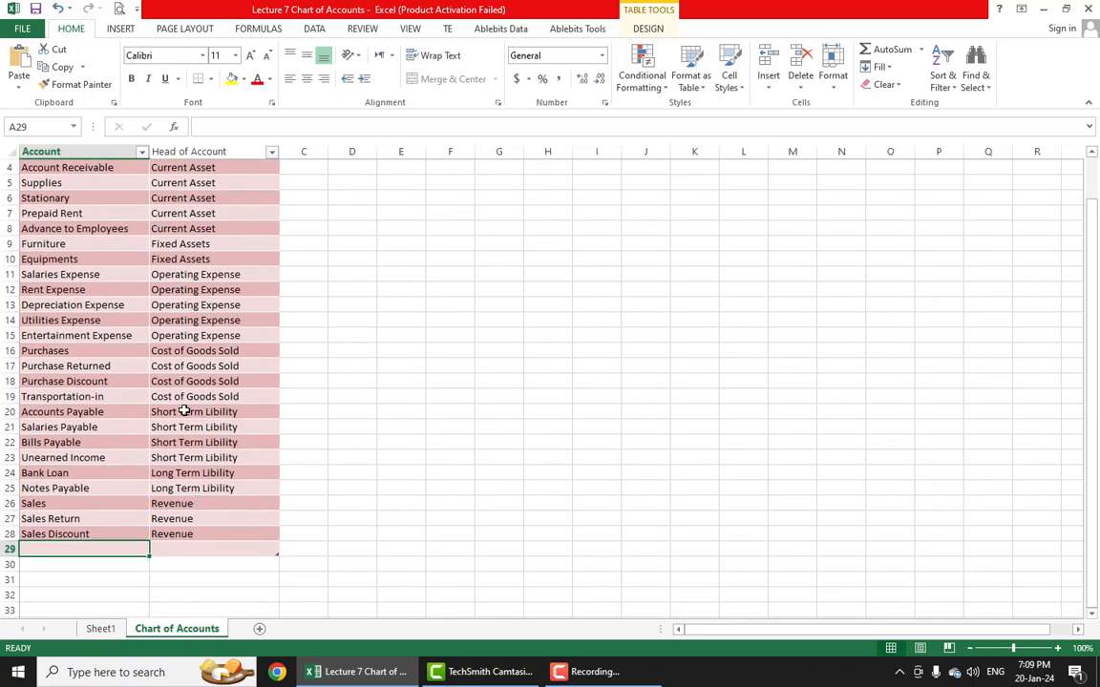
{"action": "scroll", "coordinate": [184, 412], "scroll_direction": "up", "scroll_amount": 2}
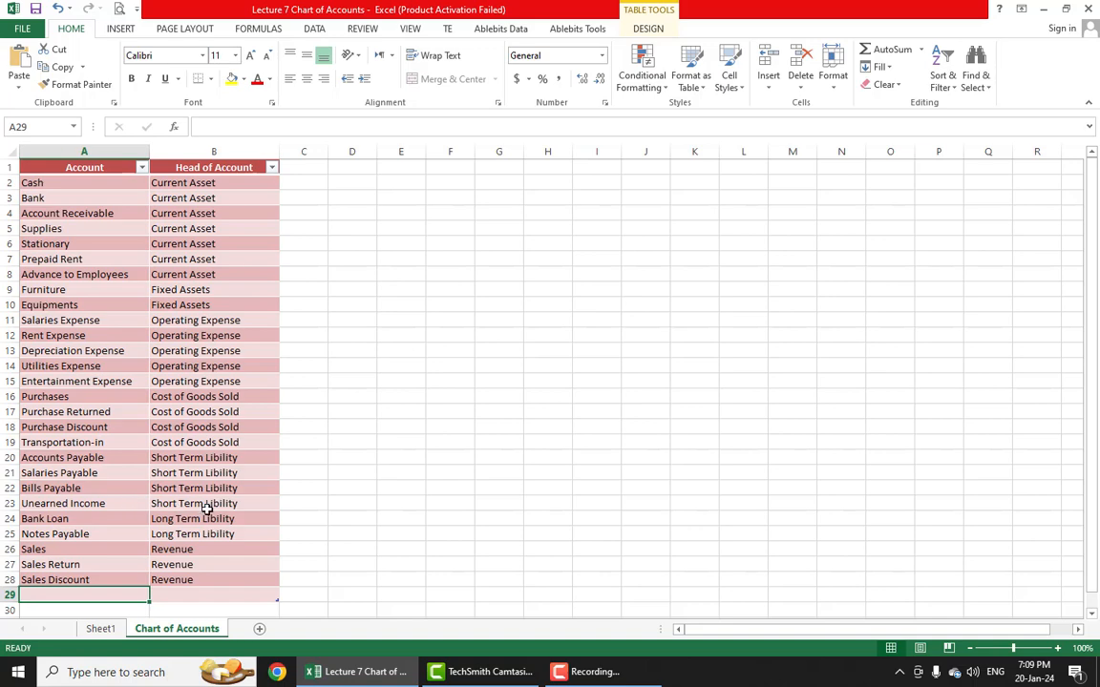
{"action": "scroll", "coordinate": [207, 509], "scroll_direction": "down", "scroll_amount": 1}
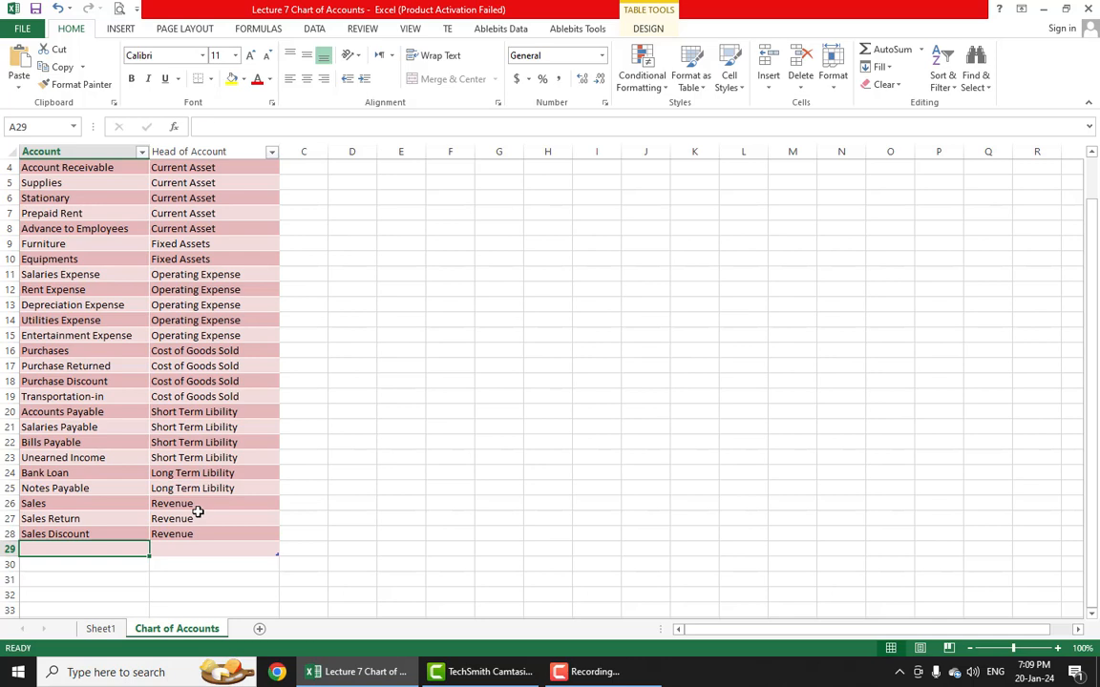
{"action": "type", "text": "Capital"}
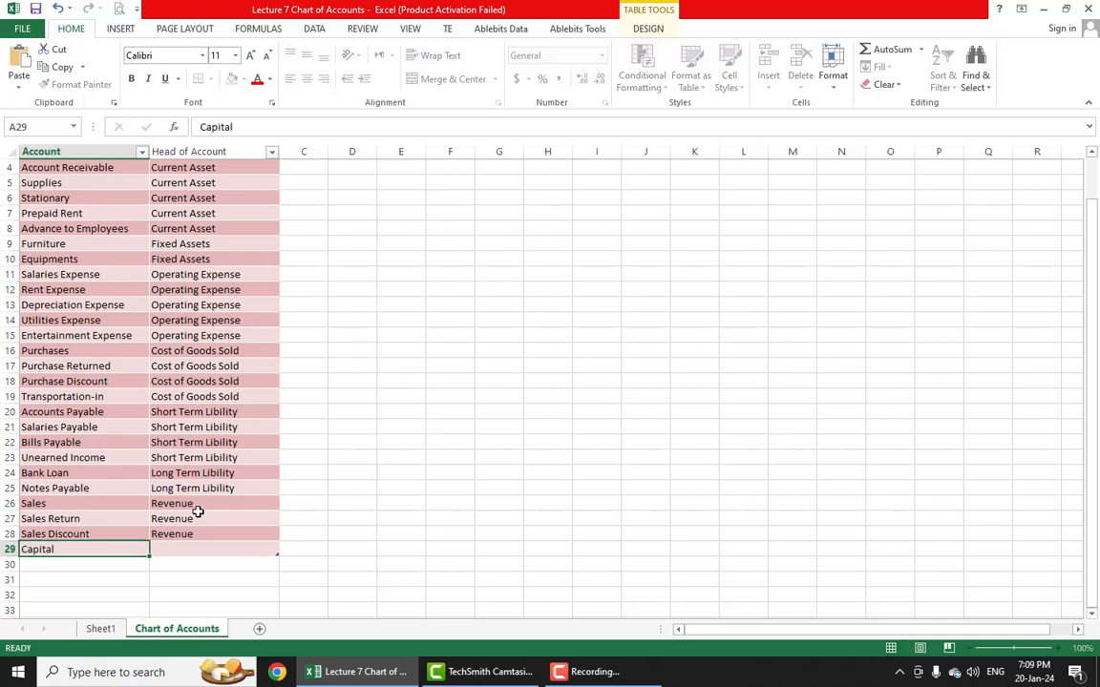
{"action": "key", "text": "Tab"}
{"action": "type", "text": "Equi"}
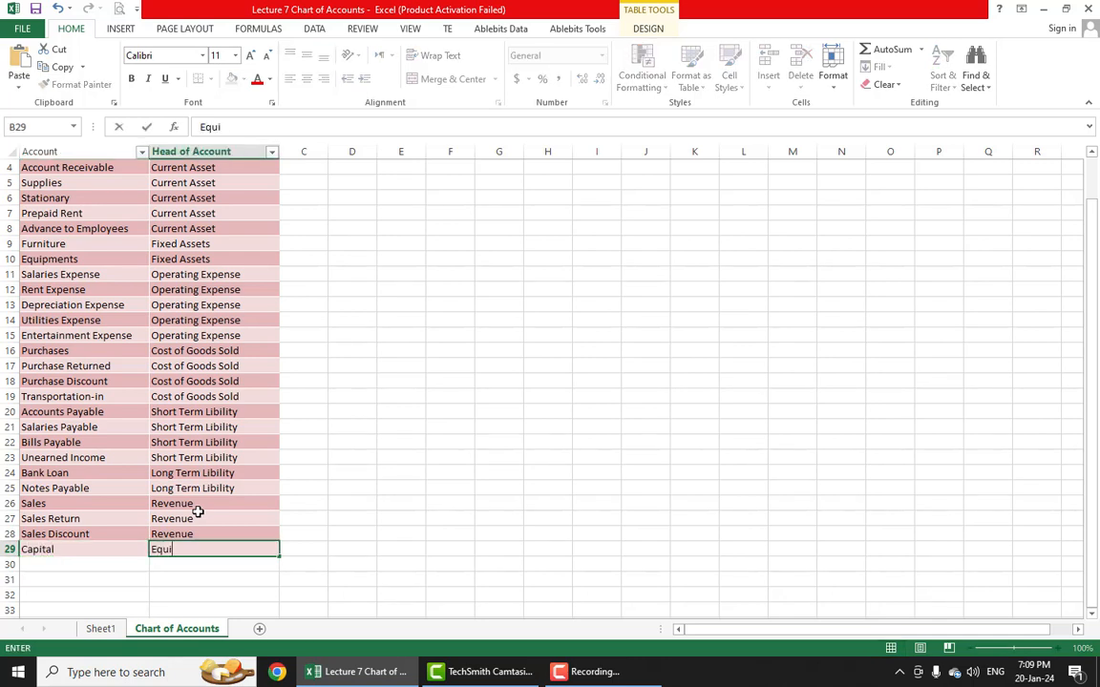
{"action": "type", "text": "ty"}
{"action": "key", "text": "Tab"}
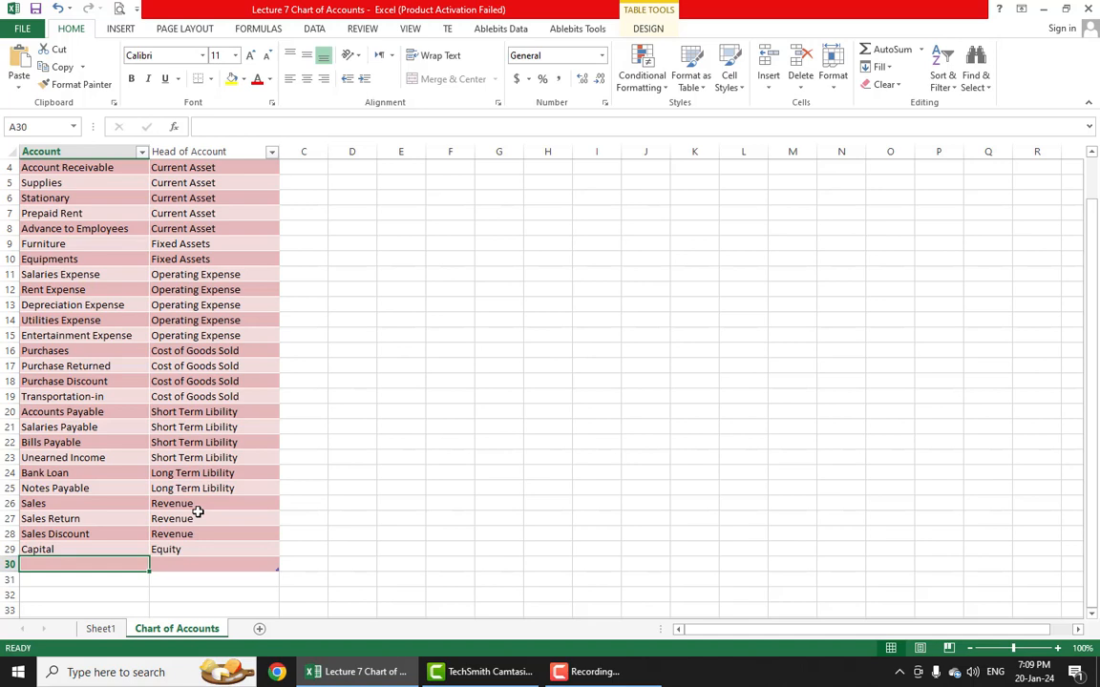
Add the account Drawing in row 30, with Equity as its head of account
{"action": "type", "text": "Drawing"}
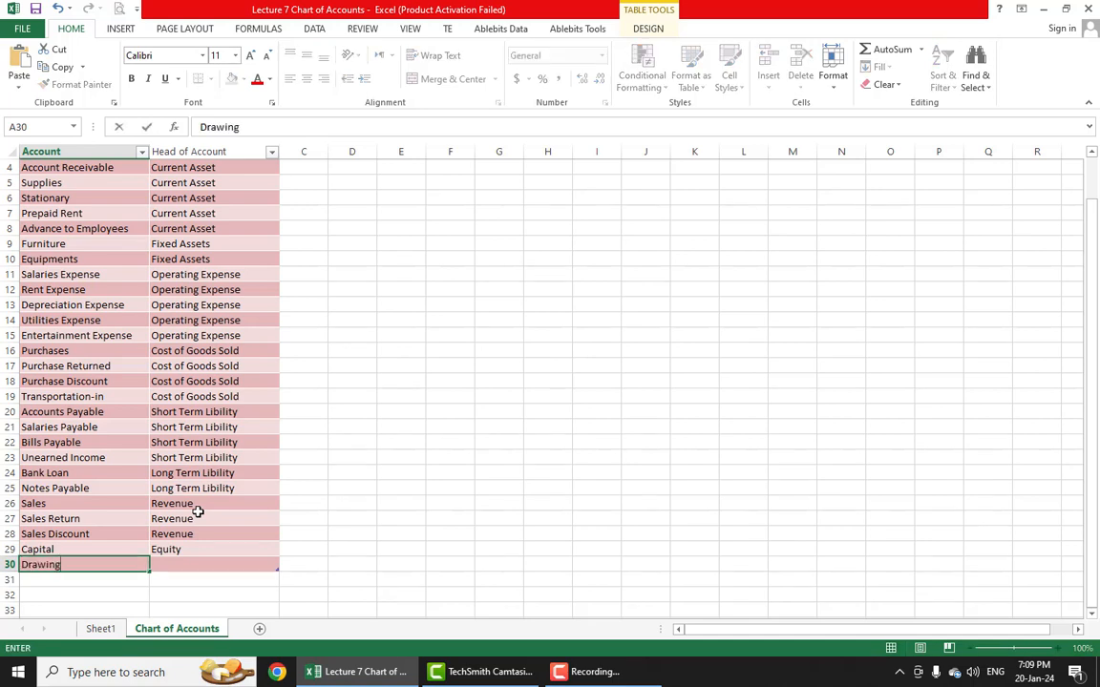
{"action": "key", "text": "Tab"}
{"action": "type", "text": "Equity"}
{"action": "key", "text": "Return"}
Add the account Profit & Loss in row 31, with Equity as its head of account
{"action": "type", "text": "P"}
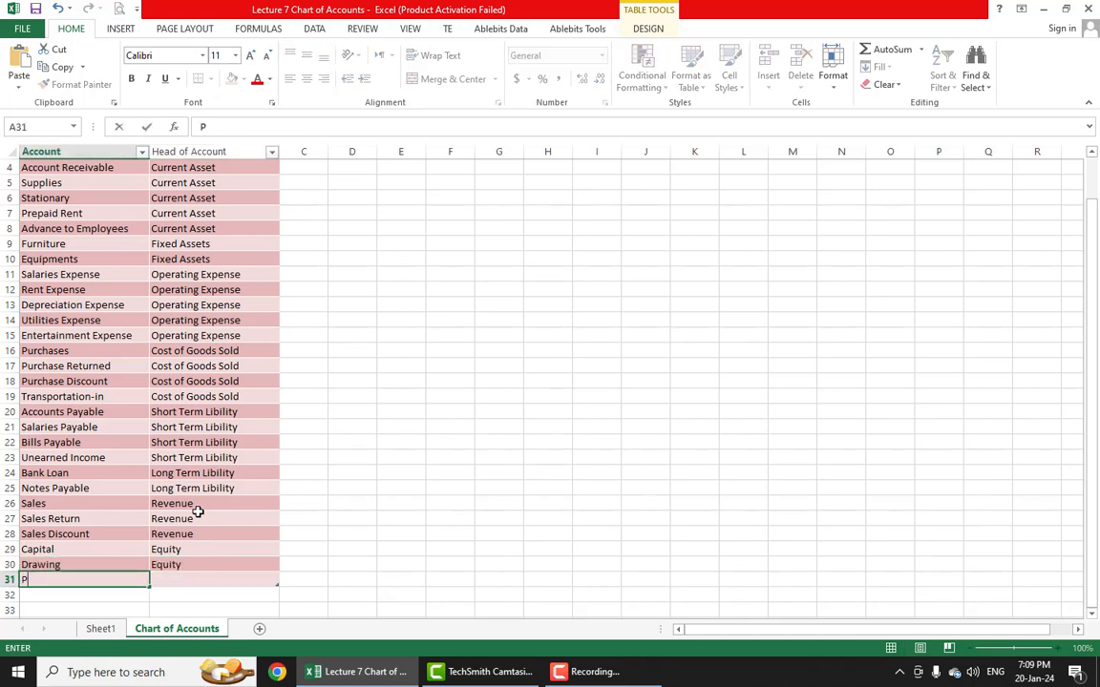
{"action": "type", "text": "rofit & Loss"}
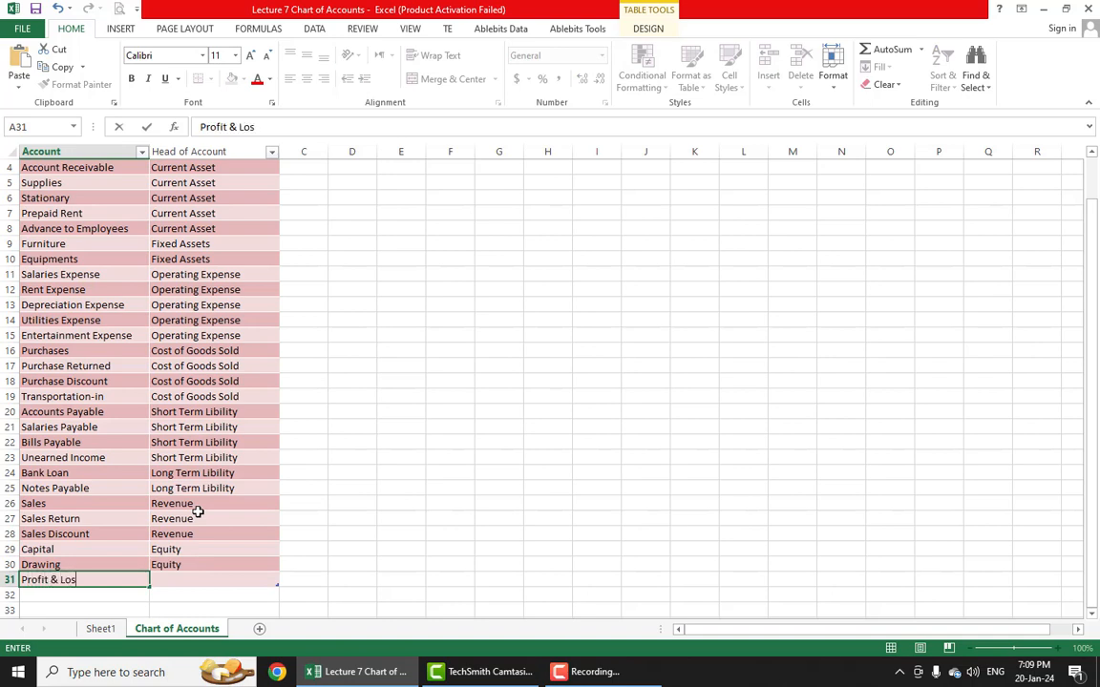
{"action": "key", "text": "Tab"}
{"action": "type", "text": "Equity"}
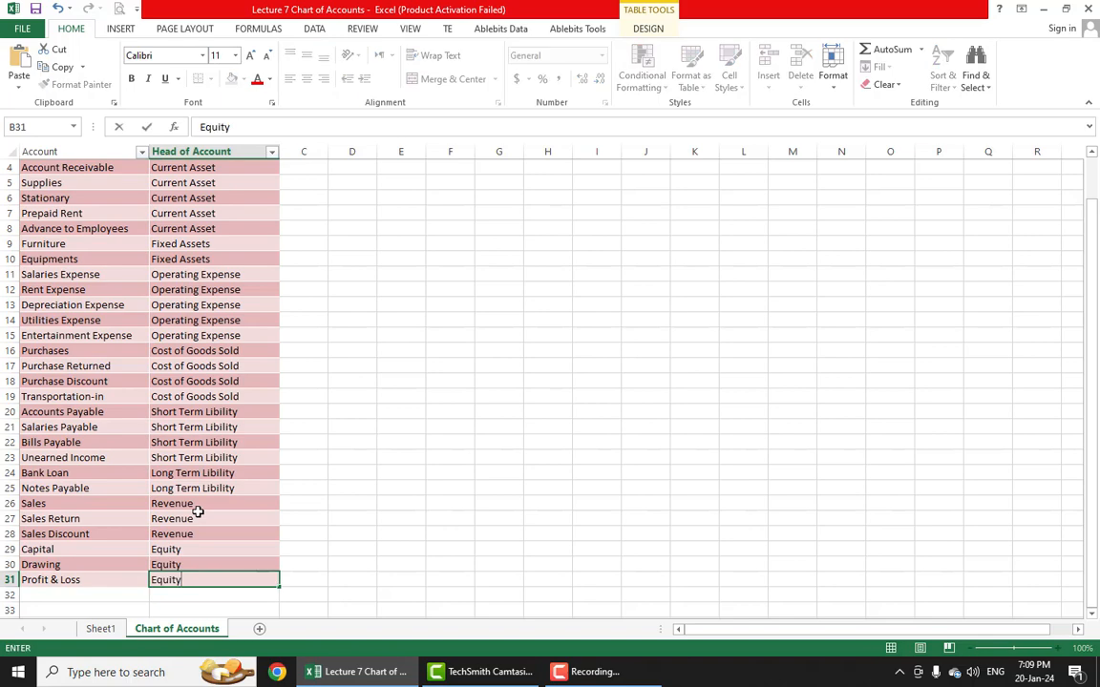
{"action": "left_click", "coordinate": [301, 488]}
Review the groups in the Head of Account column, from the current assets down to the equity accounts
{"action": "scroll", "coordinate": [244, 395], "scroll_direction": "up", "scroll_amount": 1}
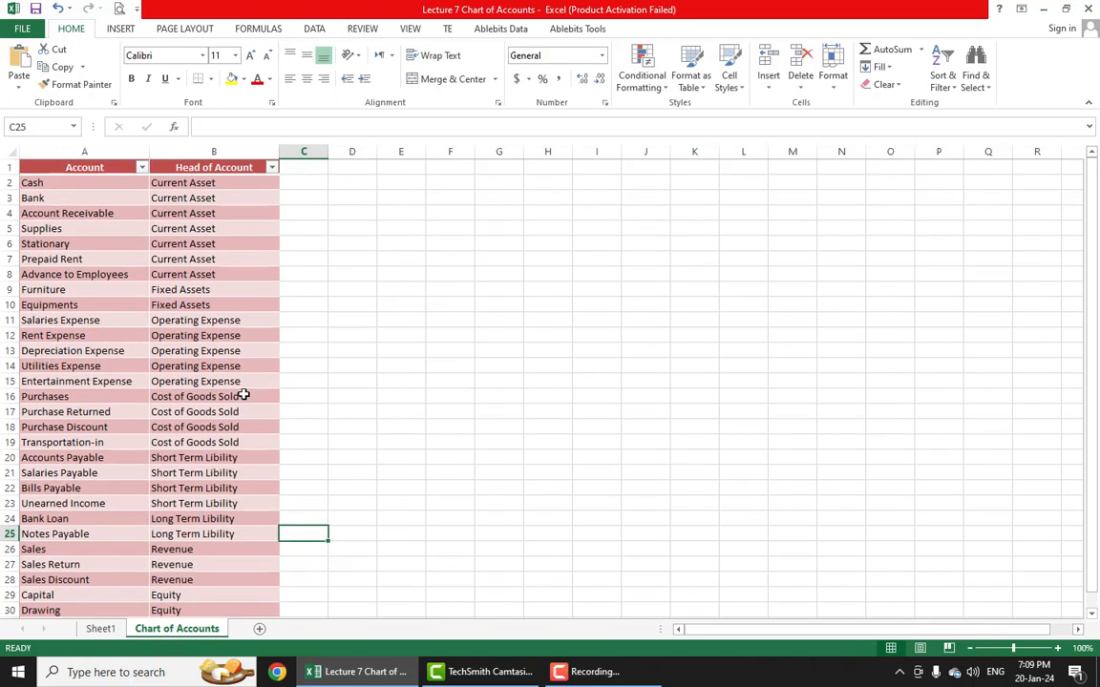
{"action": "left_click", "coordinate": [230, 229]}
{"action": "left_click", "coordinate": [252, 325]}
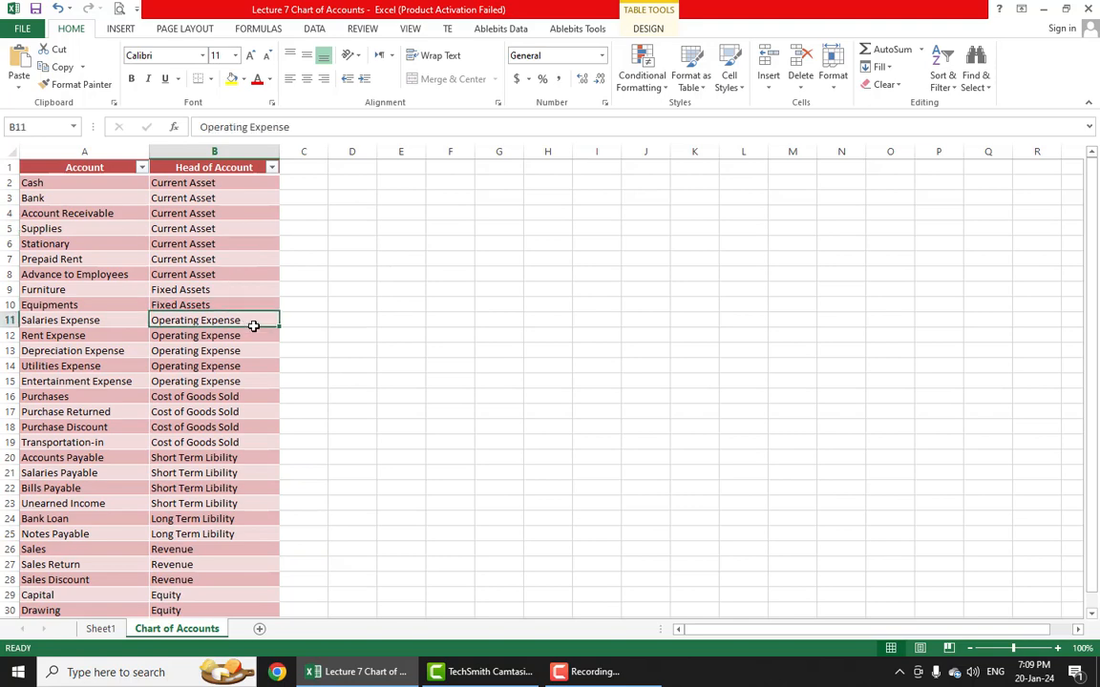
{"action": "left_click", "coordinate": [261, 459]}
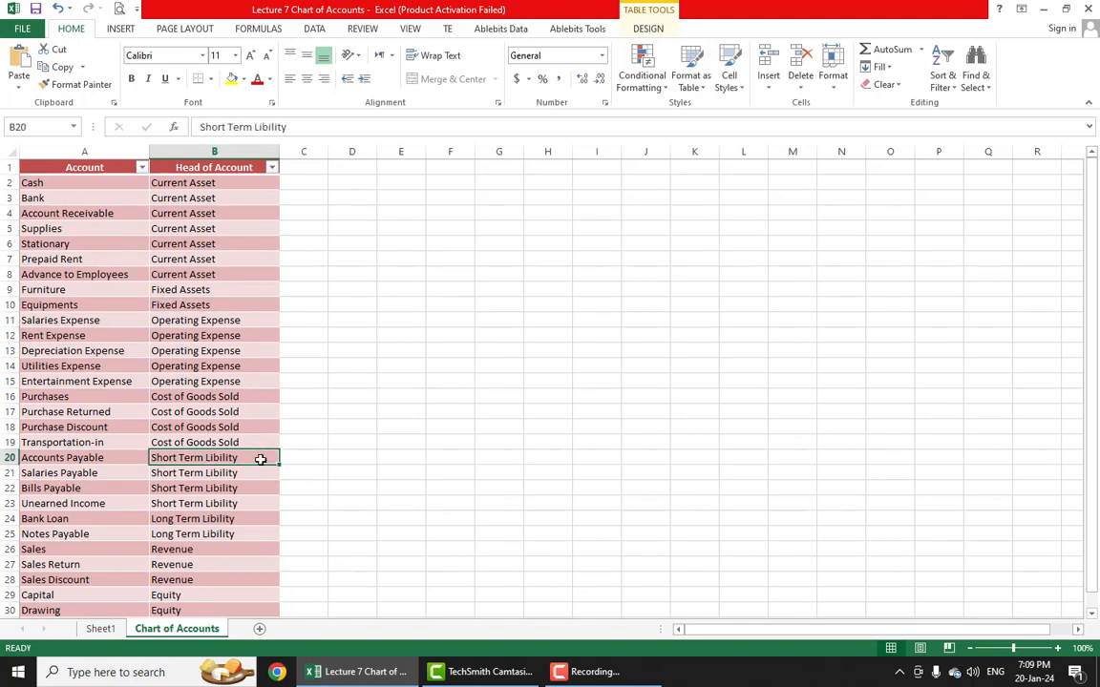
{"action": "scroll", "coordinate": [261, 460], "scroll_direction": "down", "scroll_amount": 2}
{"action": "left_click", "coordinate": [260, 459]}
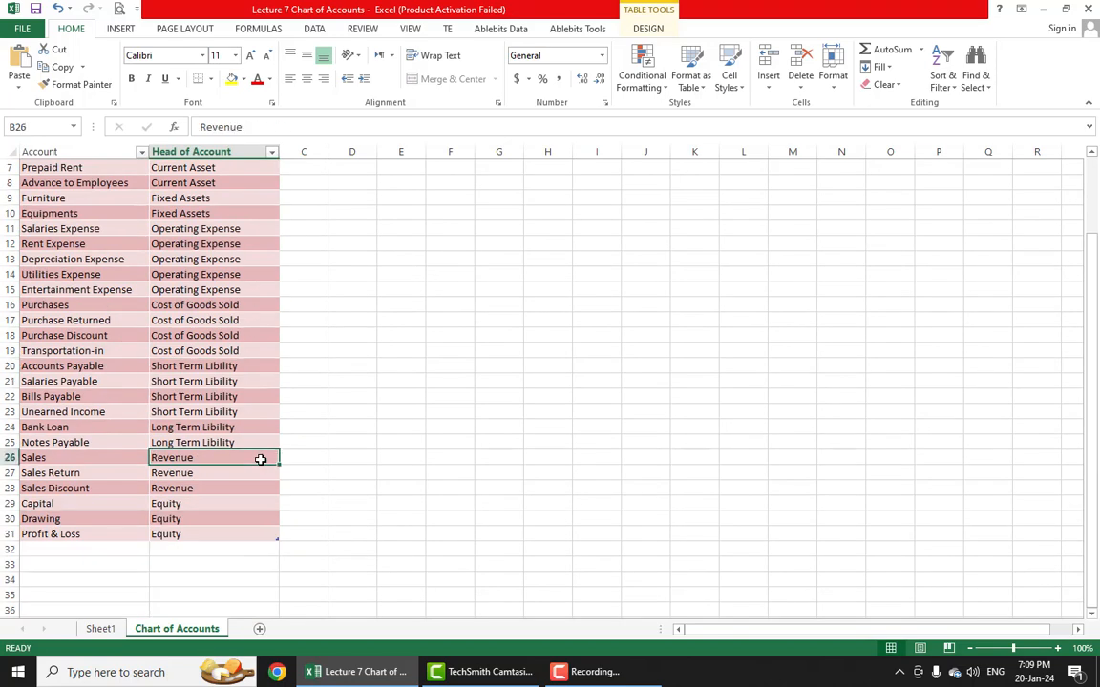
{"action": "left_click", "coordinate": [257, 514]}
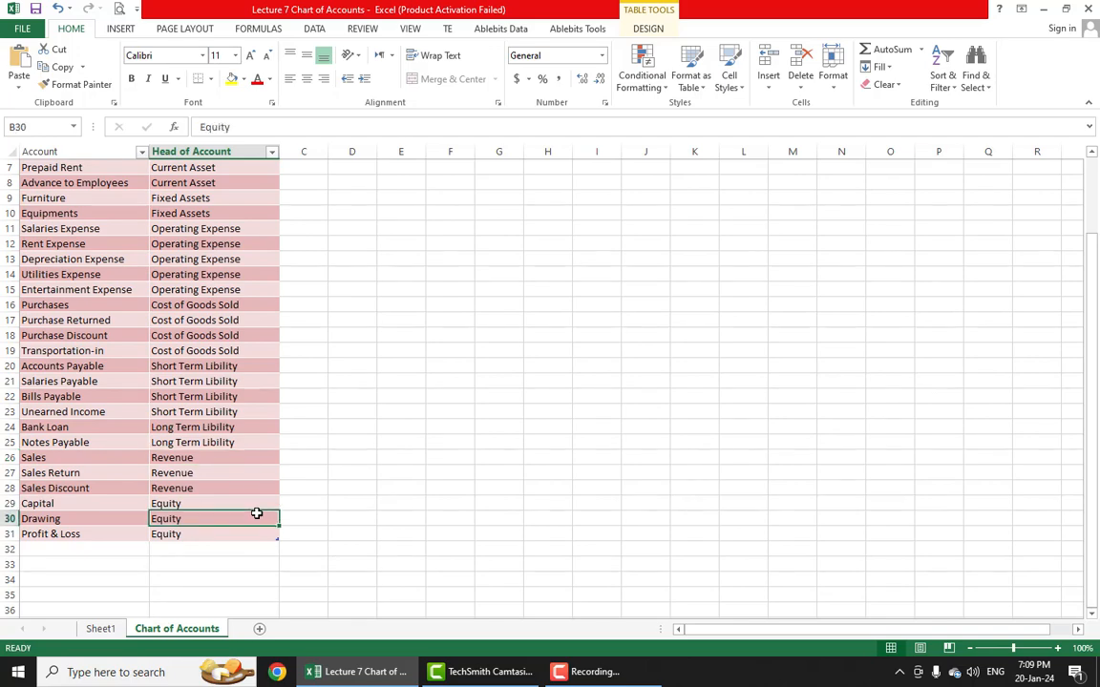
{"action": "scroll", "coordinate": [436, 386], "scroll_direction": "up", "scroll_amount": 2}
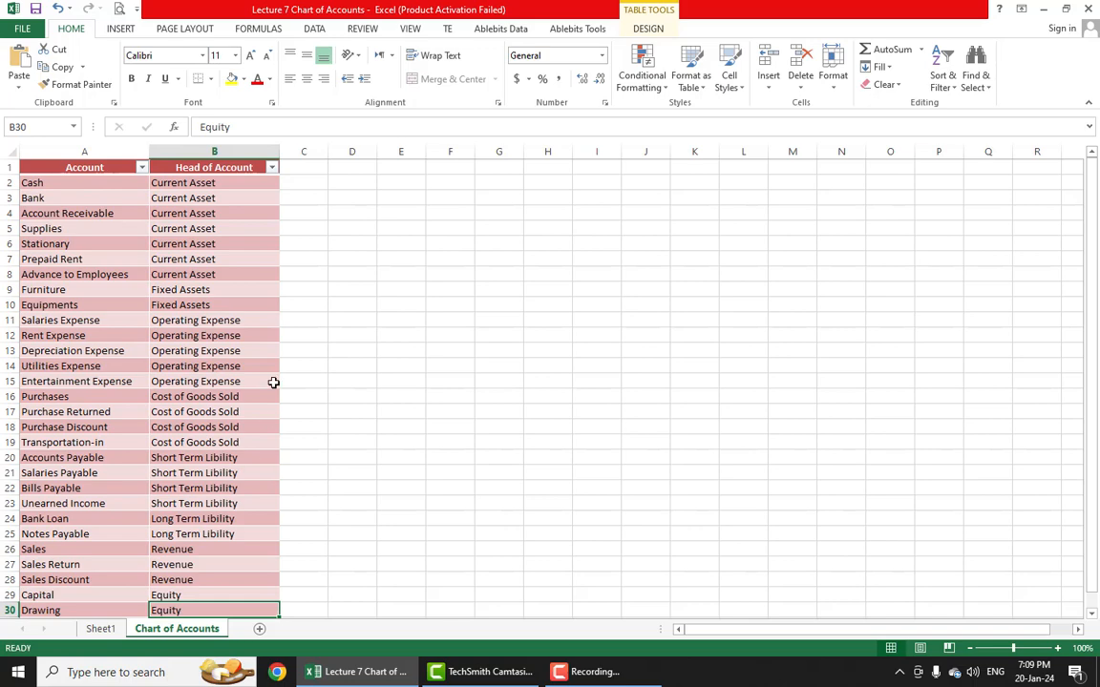
Look at the accounting equation diagram on Sheet1, and return to the Chart of Accounts sheet
{"action": "left_click", "coordinate": [101, 630]}
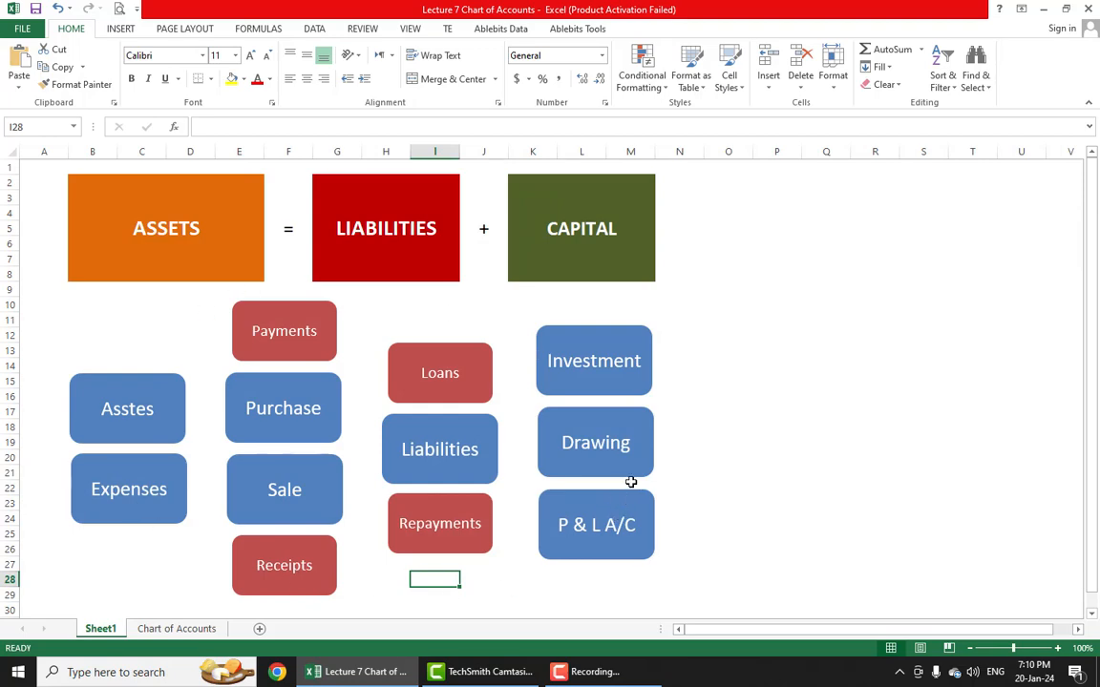
{"action": "left_click", "coordinate": [177, 628]}
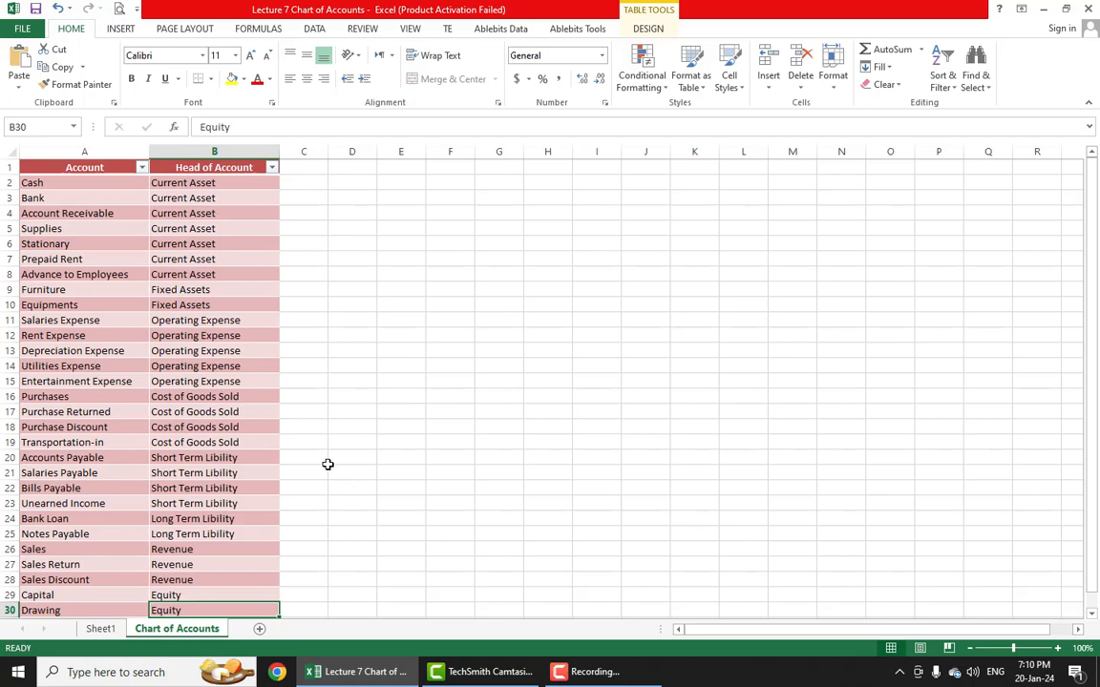
{"action": "scroll", "coordinate": [328, 464], "scroll_direction": "down", "scroll_amount": 1}
{"action": "scroll", "coordinate": [328, 464], "scroll_direction": "up", "scroll_amount": 1}
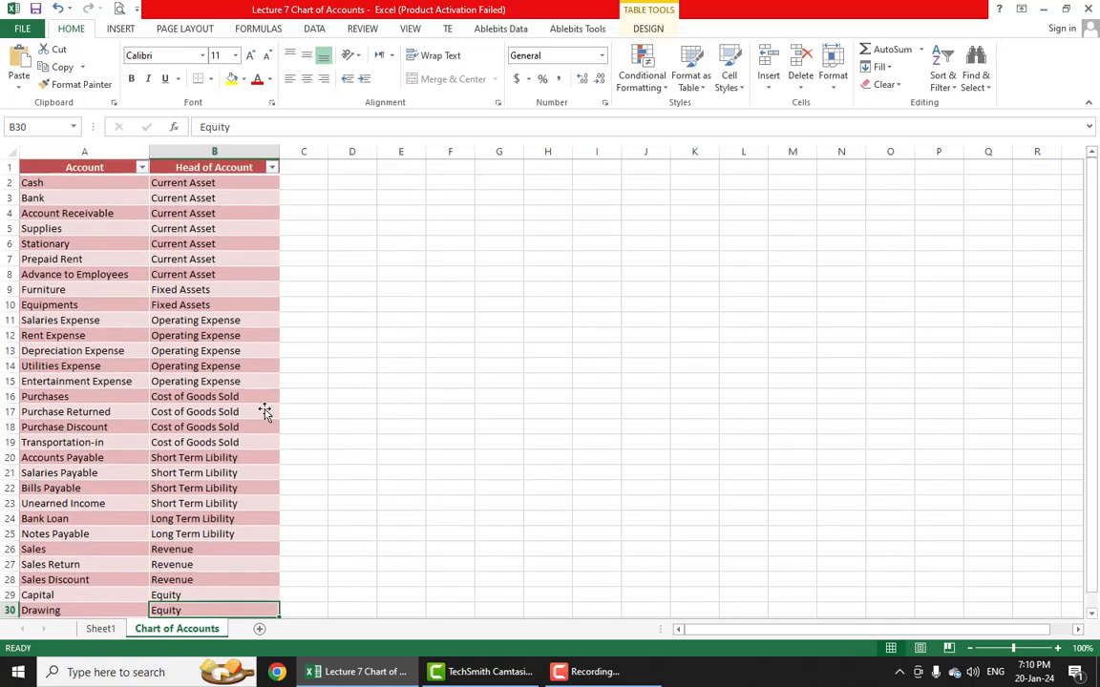